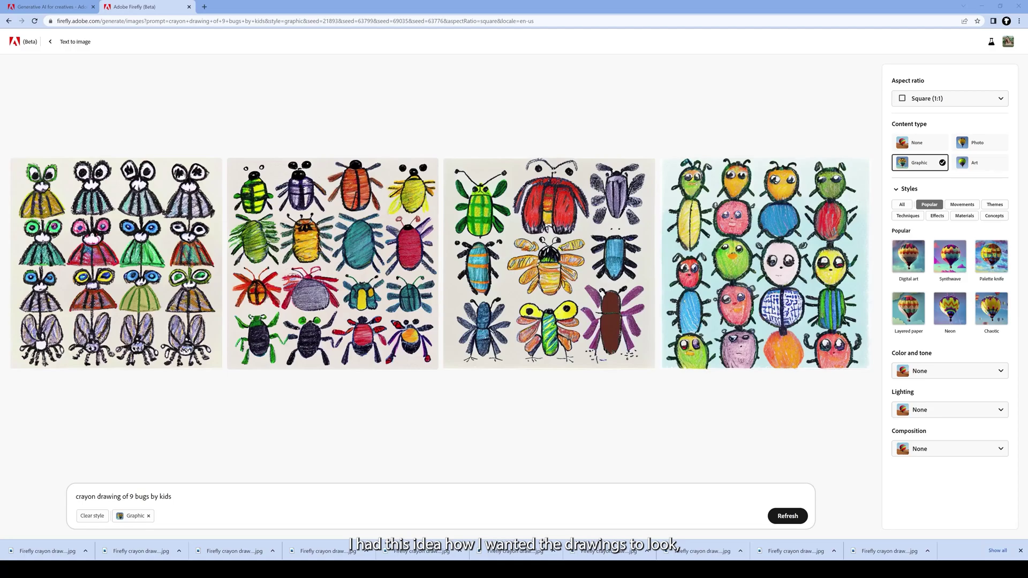
- Download the first and third crayon bug images with Content Credentials included
{"action": "left_click", "coordinate": [200, 175]}
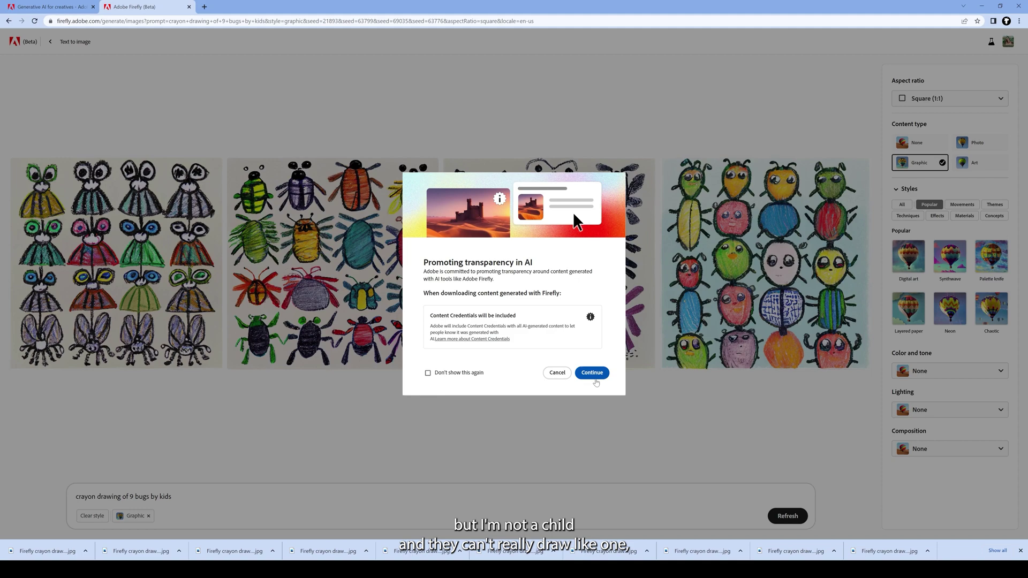
{"action": "left_click", "coordinate": [591, 374]}
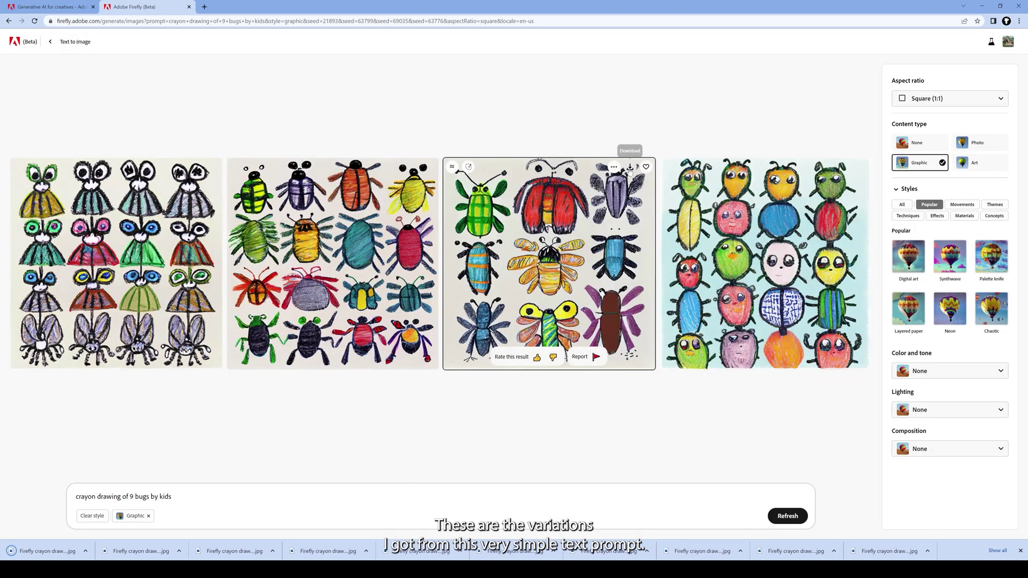
{"action": "left_click", "coordinate": [630, 168]}
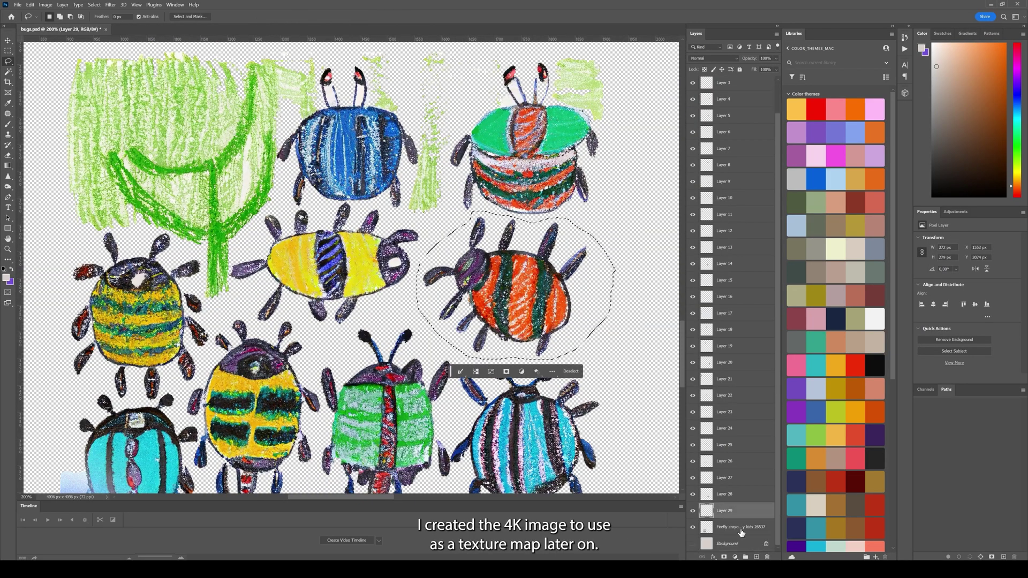
- In Photoshop, move the copied orange striped bug and the yellow-and-green bug from the source drawing to empty canvas
{"action": "left_click_drag", "start_coordinate": [515, 240], "coordinate": [654, 297]}
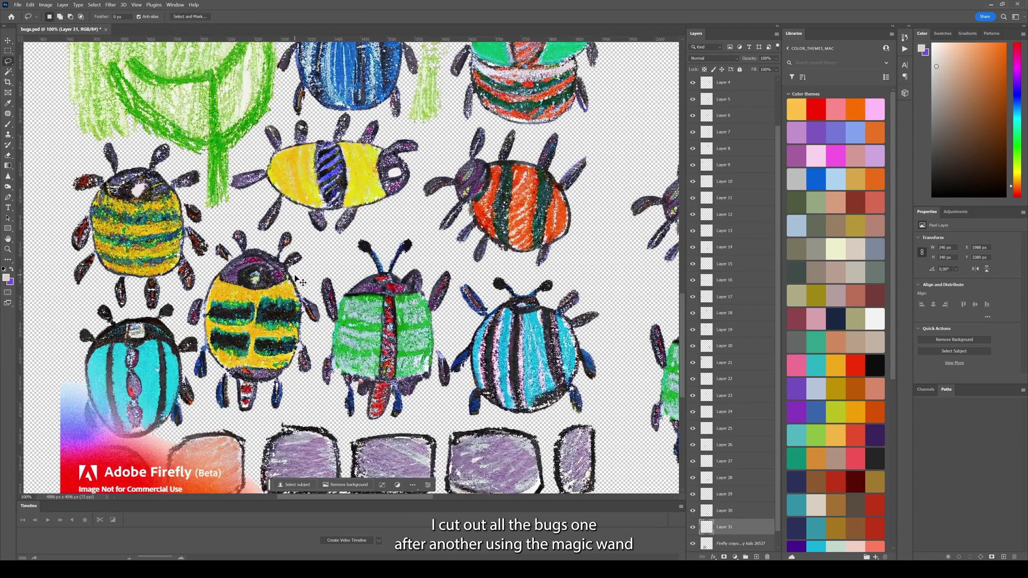
{"action": "left_click", "coordinate": [252, 321]}
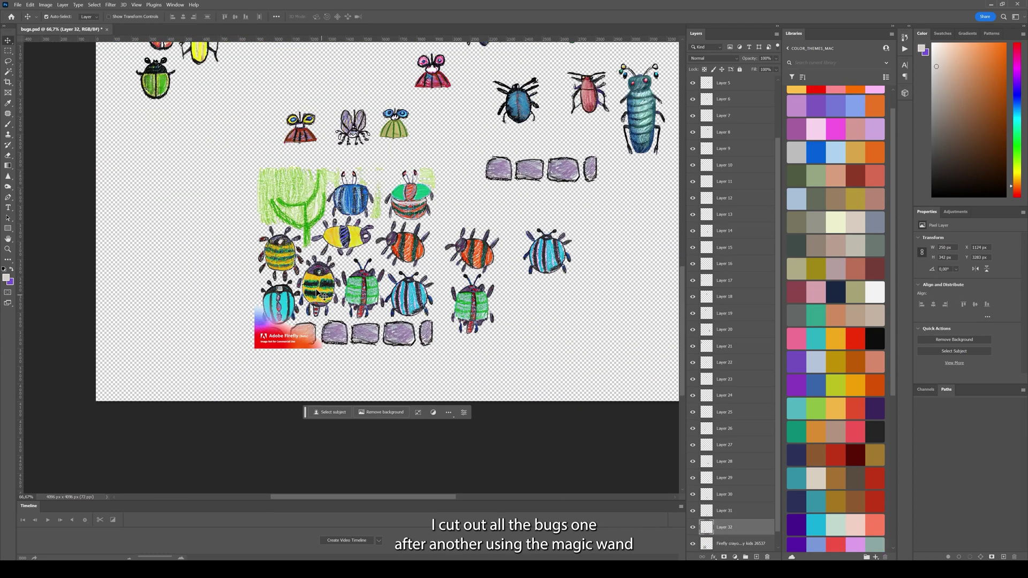
{"action": "left_click_drag", "start_coordinate": [316, 291], "coordinate": [607, 228]}
- Lasso the yellow-and-green striped bug beside the source's left edge, copy it to a new layer and move the copy to empty canvas
{"action": "key", "text": "ctrl+plus"}
{"action": "key", "text": "l"}
{"action": "mouse_move", "coordinate": [230, 223]}
{"action": "left_mouse_down"}
{"action": "mouse_move", "coordinate": [228, 297]}
{"action": "mouse_move", "coordinate": [235, 221]}
{"action": "left_mouse_up"}
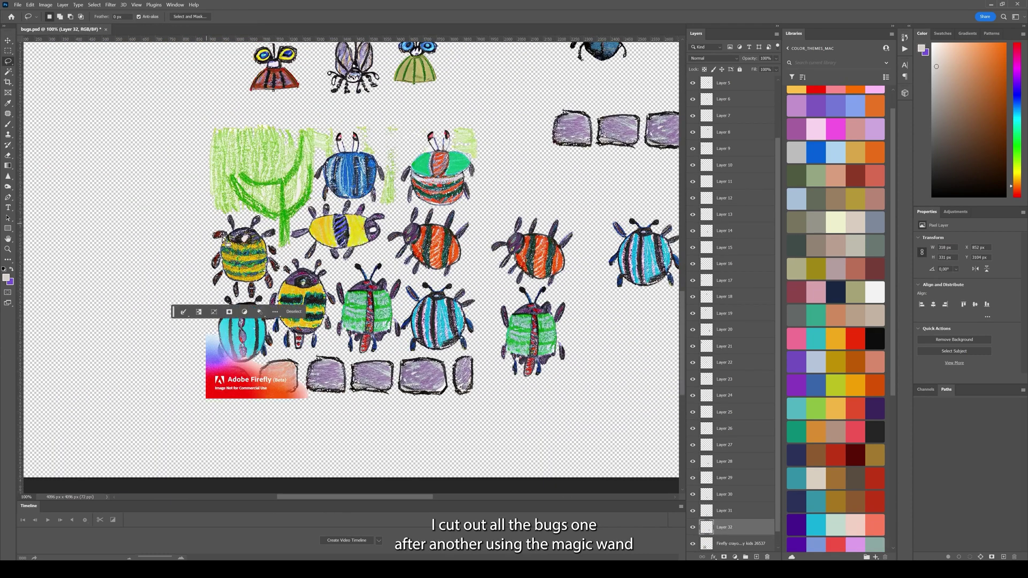
{"action": "key", "text": "ctrl+j"}
{"action": "key", "text": "v"}
{"action": "left_click_drag", "start_coordinate": [249, 260], "coordinate": [123, 174]}
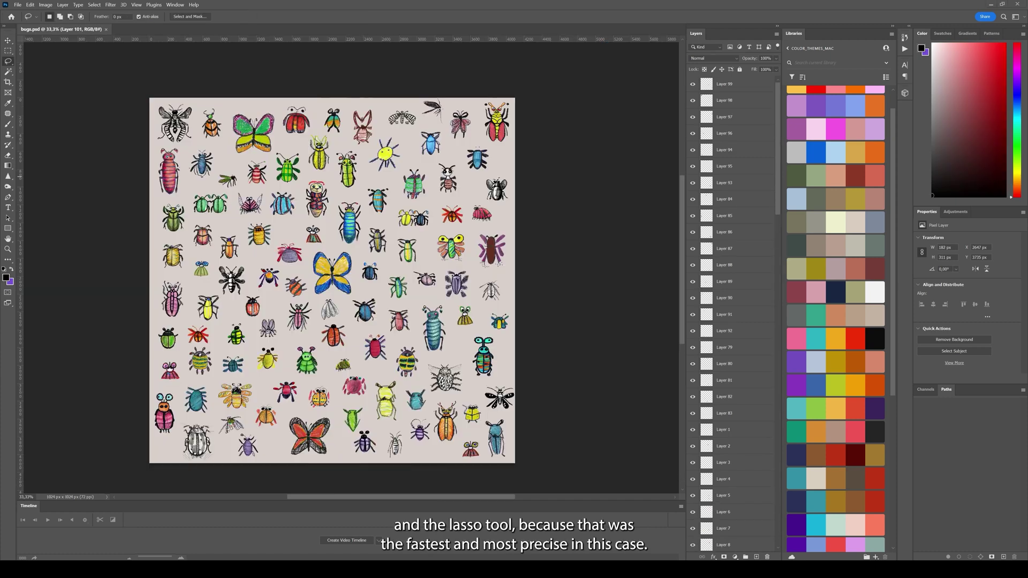
- Offset the flattened bugs.jpg pattern horizontally with Wrap Around and fill a gap with a bug copied from bugs.psd
{"action": "left_click", "coordinate": [111, 4]}
{"action": "mouse_move", "coordinate": [161, 163]}
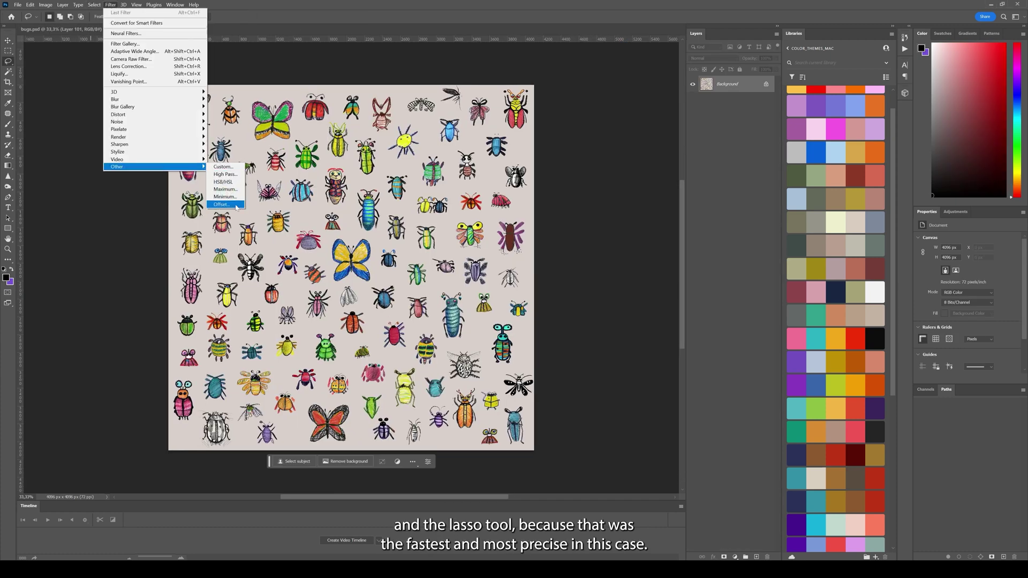
{"action": "left_click", "coordinate": [222, 204]}
{"action": "left_click_drag", "start_coordinate": [492, 170], "coordinate": [511, 173]}
{"action": "left_click", "coordinate": [552, 161]}
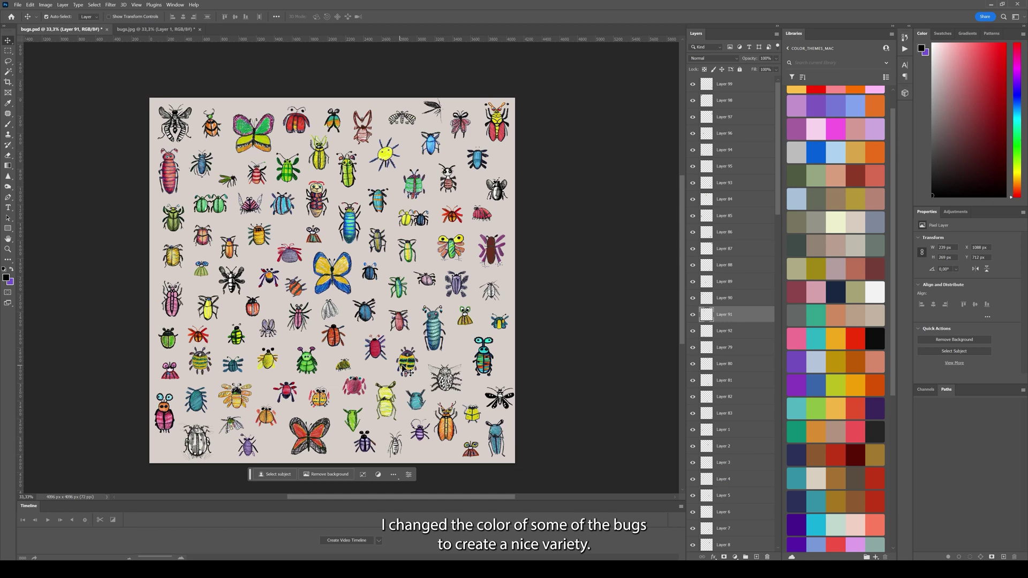
{"action": "left_click", "coordinate": [749, 545]}
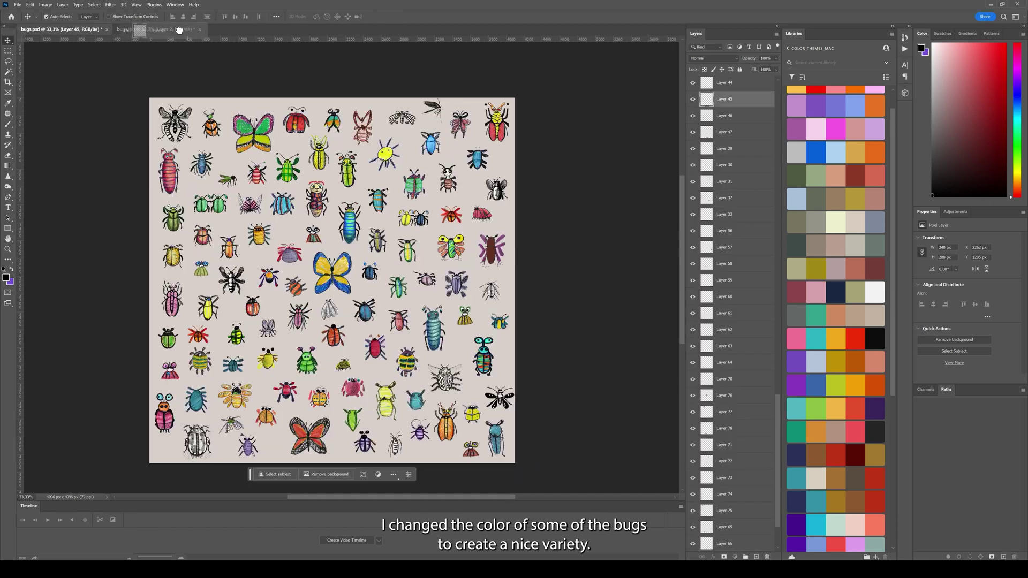
{"action": "left_click_drag", "start_coordinate": [198, 142], "coordinate": [221, 148]}
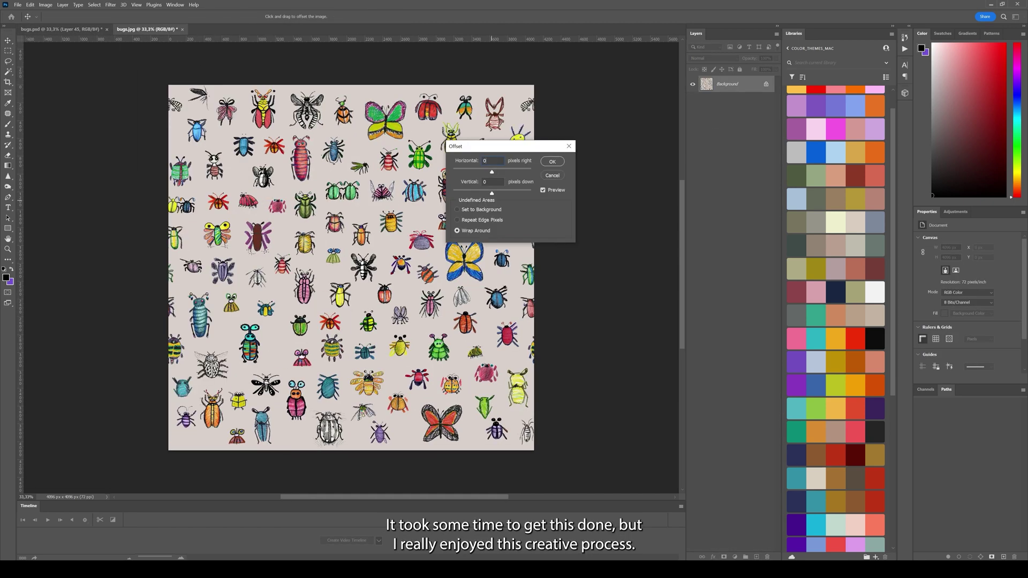
- Offset the bug pattern further, horizontally and vertically, with Wrap Around
{"action": "left_click", "coordinate": [111, 4]}
{"action": "mouse_move", "coordinate": [155, 167]}
{"action": "left_click", "coordinate": [225, 204]}
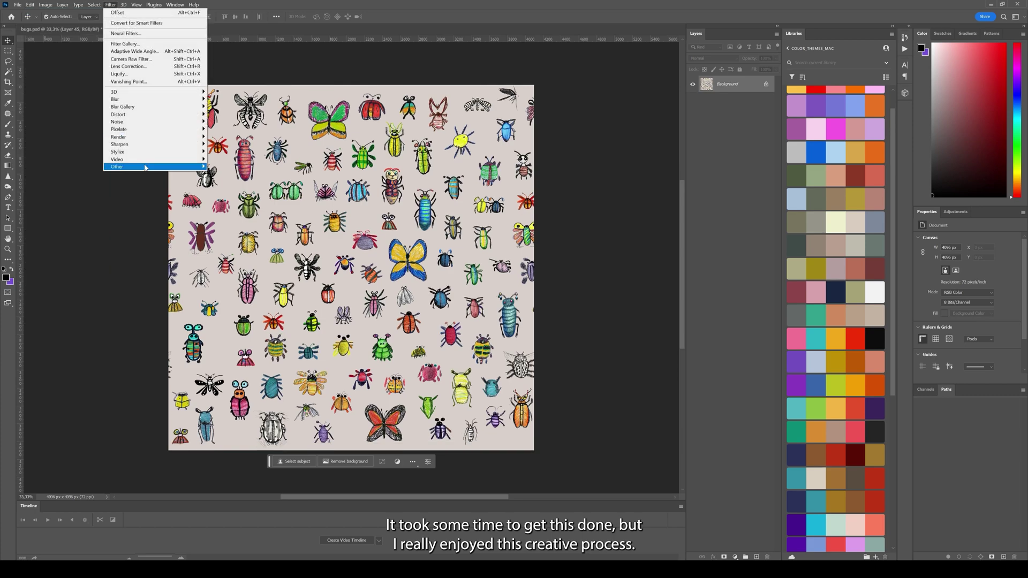
{"action": "left_click", "coordinate": [225, 204]}
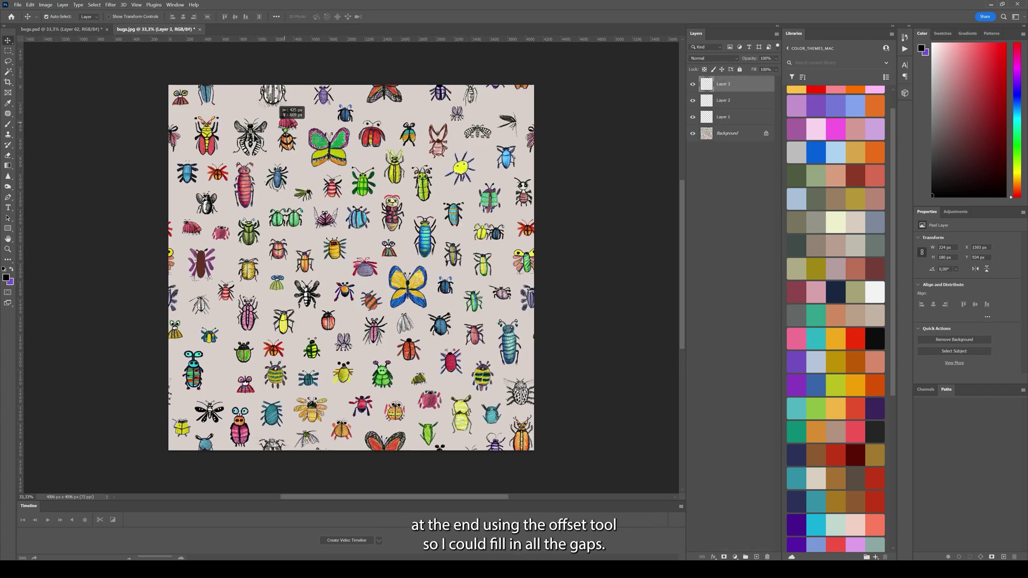
- Place the copied bug in the gap near the pattern's upper-left edge and recolor it with hue -57 and saturation -43
{"action": "left_click_drag", "start_coordinate": [272, 96], "coordinate": [223, 75]}
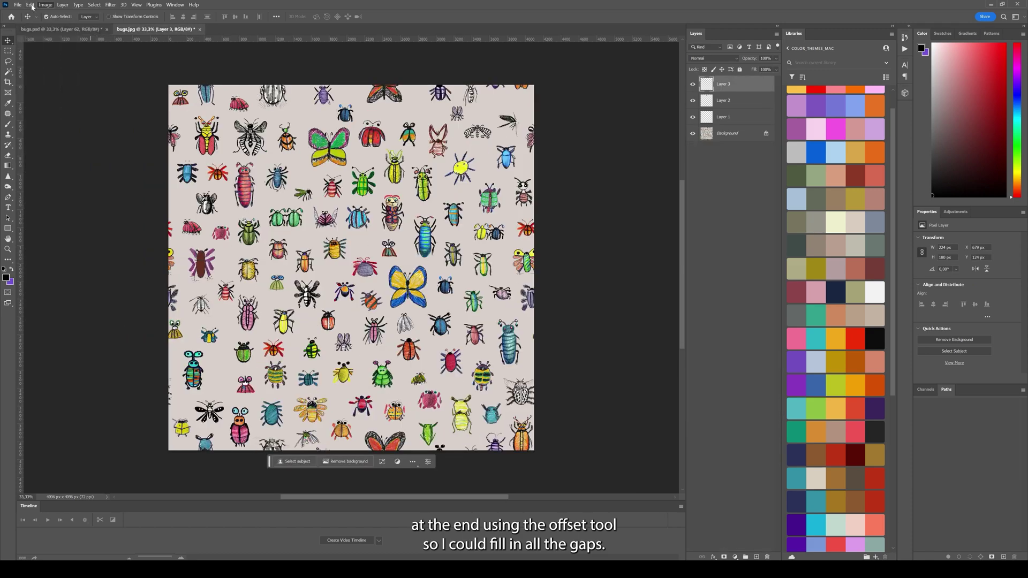
{"action": "left_click", "coordinate": [50, 7]}
{"action": "left_click", "coordinate": [156, 80]}
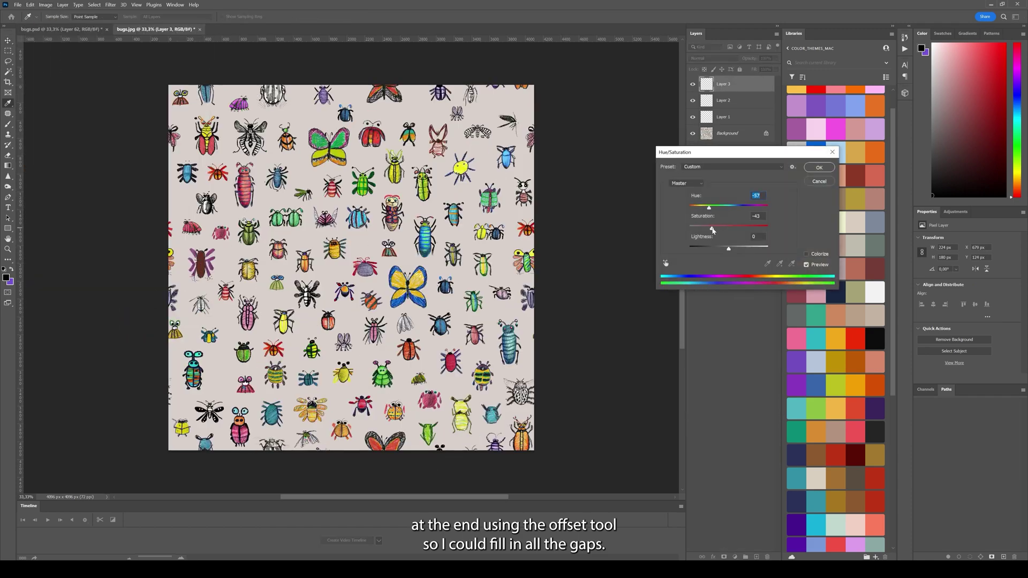
{"action": "key", "text": "Return"}
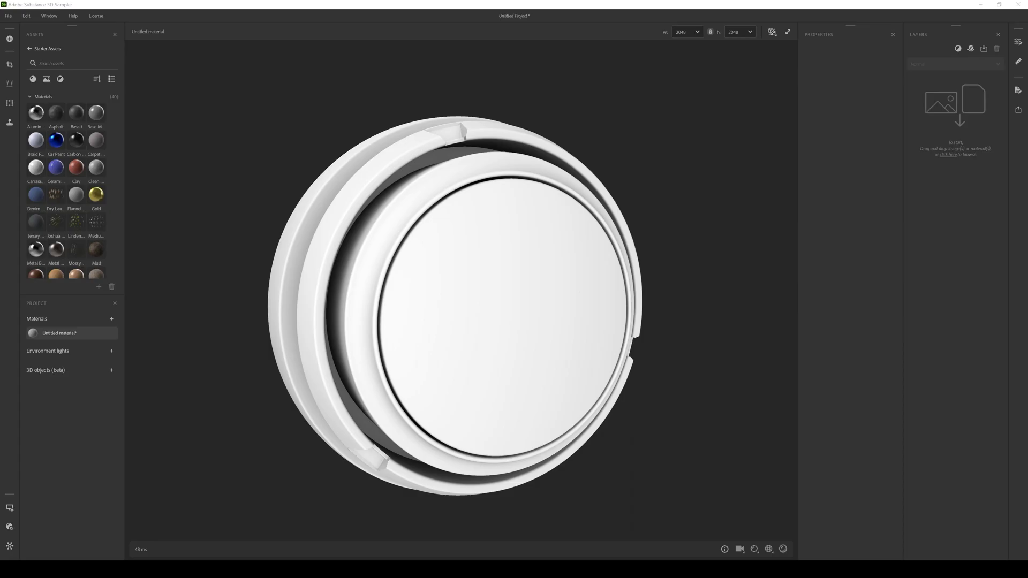
- In Substance 3D Sampler, apply the Denim Fabric material to the preview object and add bugs_tile.jpg above it
{"action": "mouse_move", "coordinate": [36, 197]}
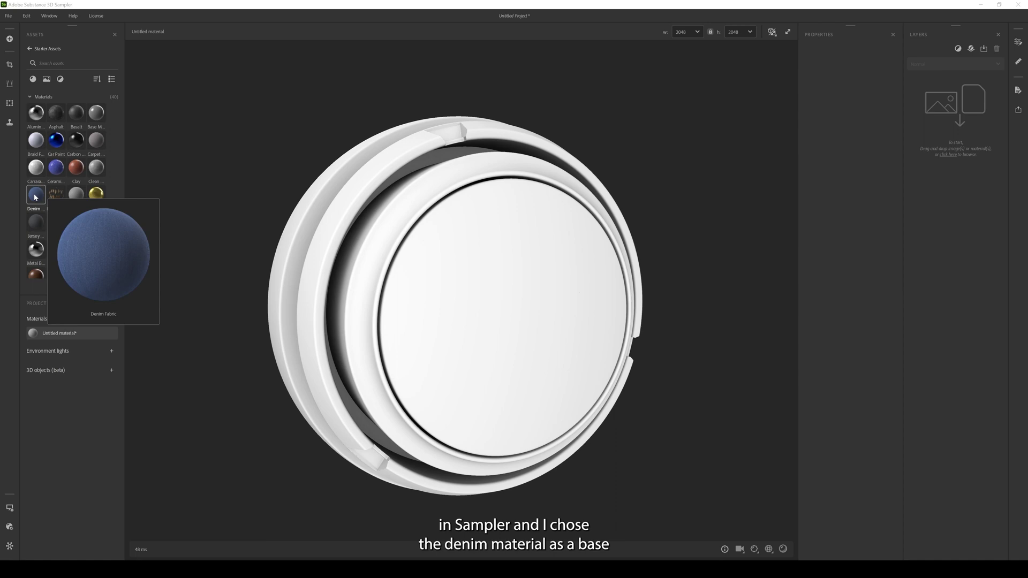
{"action": "left_click_drag", "start_coordinate": [35, 200], "coordinate": [486, 291]}
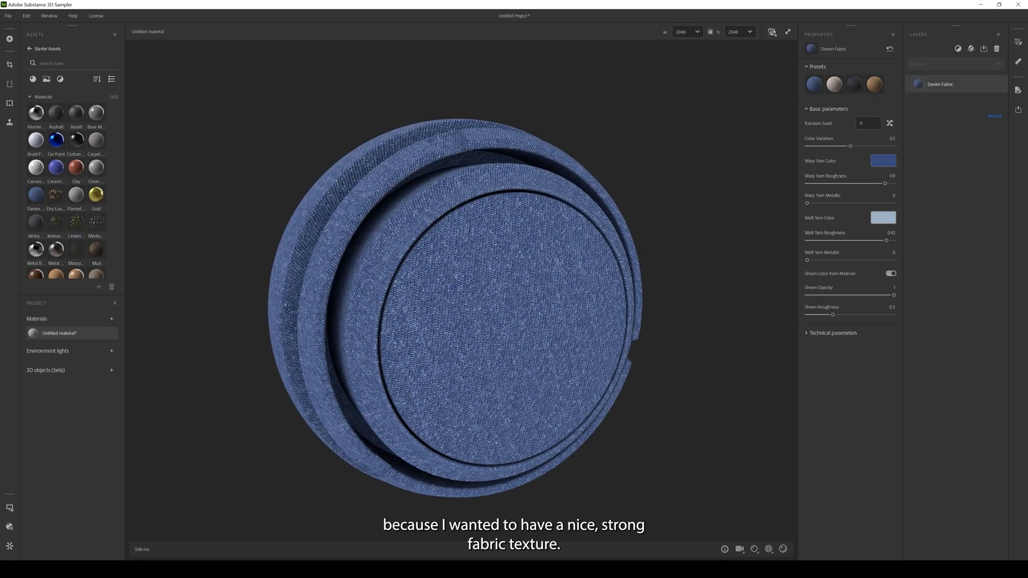
{"action": "left_click_drag", "start_coordinate": [447, 298], "coordinate": [489, 294]}
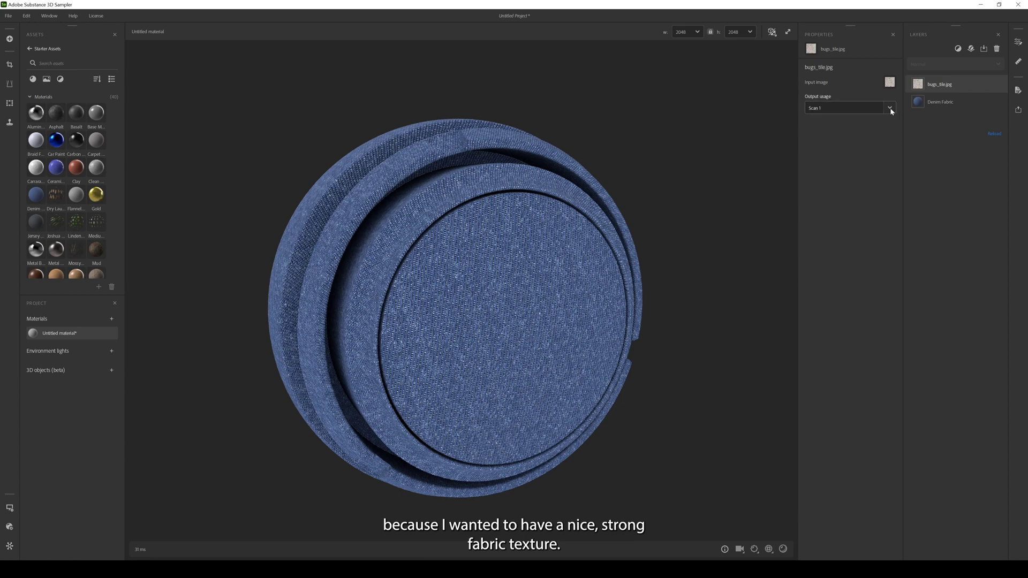
- Set the output usage of the bugs_tile.jpg layer to Base Color
{"action": "left_click", "coordinate": [890, 109]}
{"action": "scroll", "coordinate": [839, 150], "scroll_direction": "up", "scroll_amount": 3}
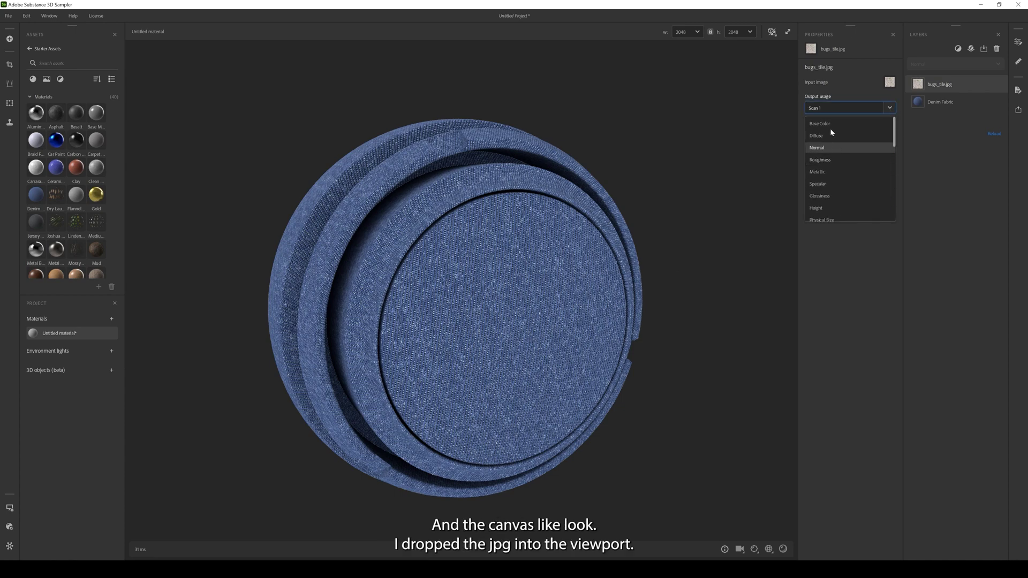
{"action": "left_click", "coordinate": [829, 124]}
- Set the preview's texture tiling to 4 and inspect the bug fabric on the object
{"action": "left_click_drag", "start_coordinate": [485, 281], "coordinate": [460, 229]}
{"action": "left_click", "coordinate": [755, 550]}
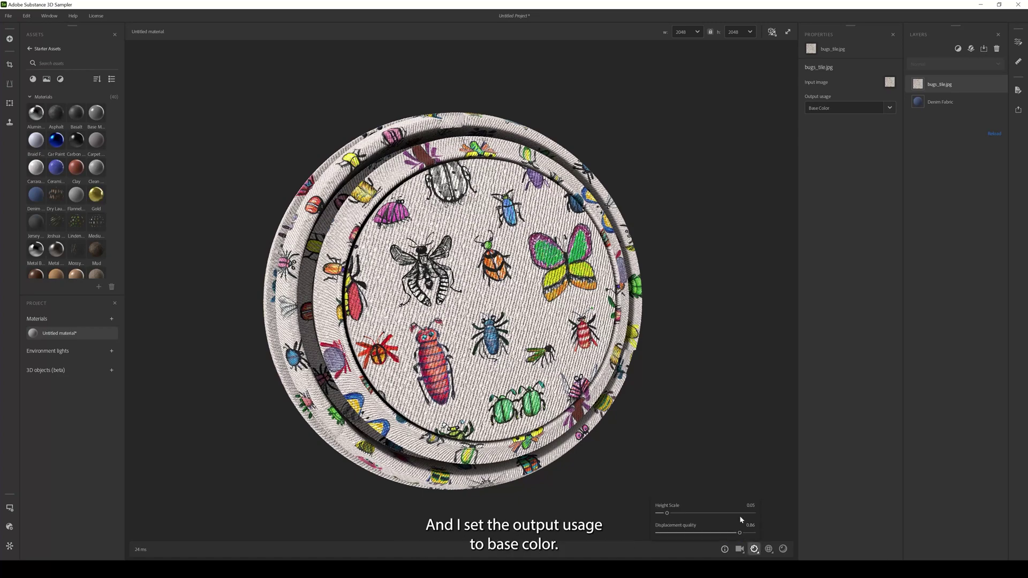
{"action": "left_click", "coordinate": [769, 550]}
{"action": "type", "text": "2"}
{"action": "key", "text": "Return"}
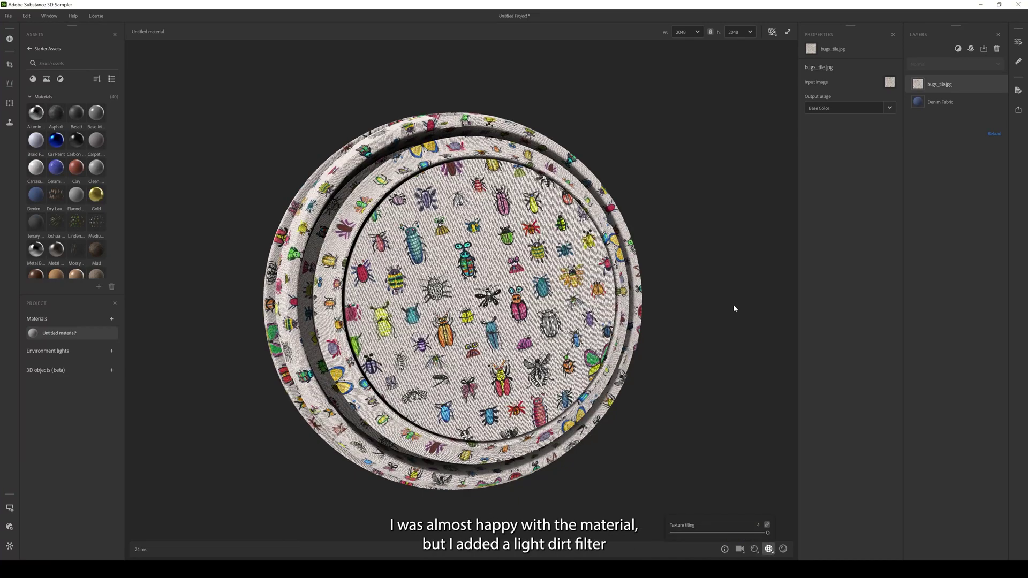
{"action": "left_click_drag", "start_coordinate": [495, 241], "coordinate": [524, 262]}
{"action": "scroll", "coordinate": [524, 262], "scroll_direction": "up", "scroll_amount": 1}
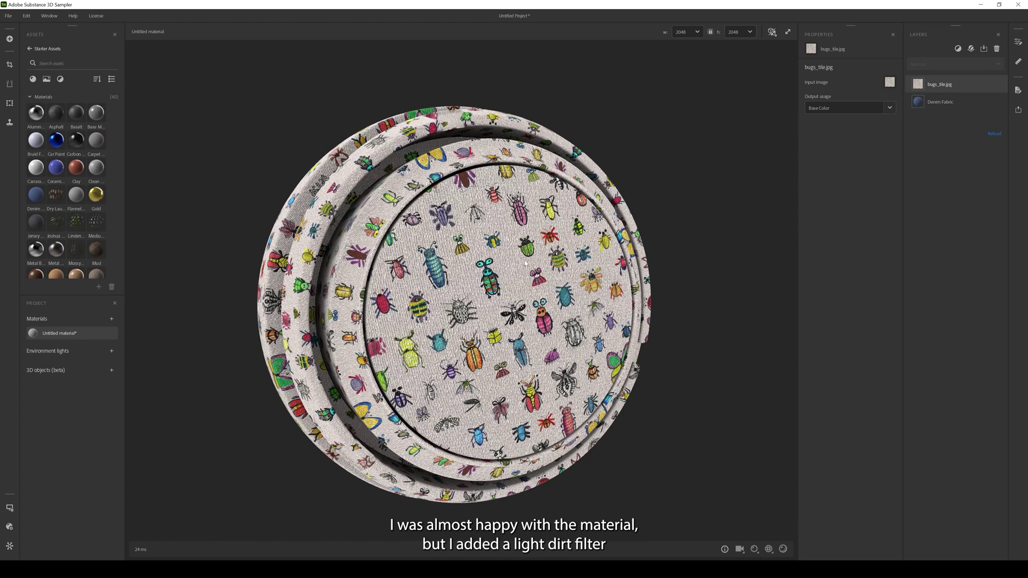
- Add a Dirt filter above the bug texture and set its quantity to 0.22
{"action": "left_click", "coordinate": [957, 50]}
{"action": "type", "text": "dirt"}
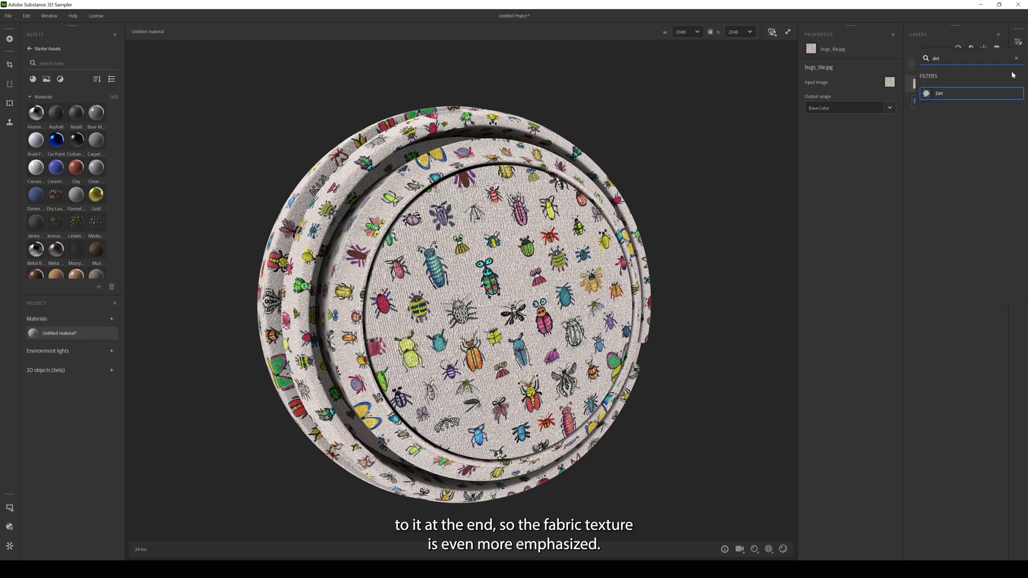
{"action": "left_click", "coordinate": [945, 97]}
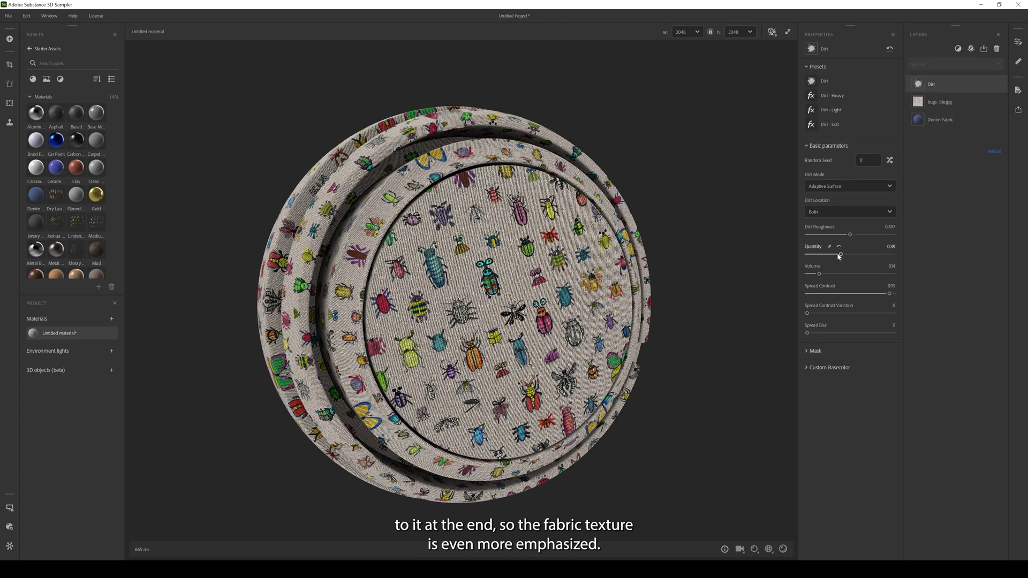
{"action": "left_click_drag", "start_coordinate": [839, 255], "coordinate": [826, 254]}
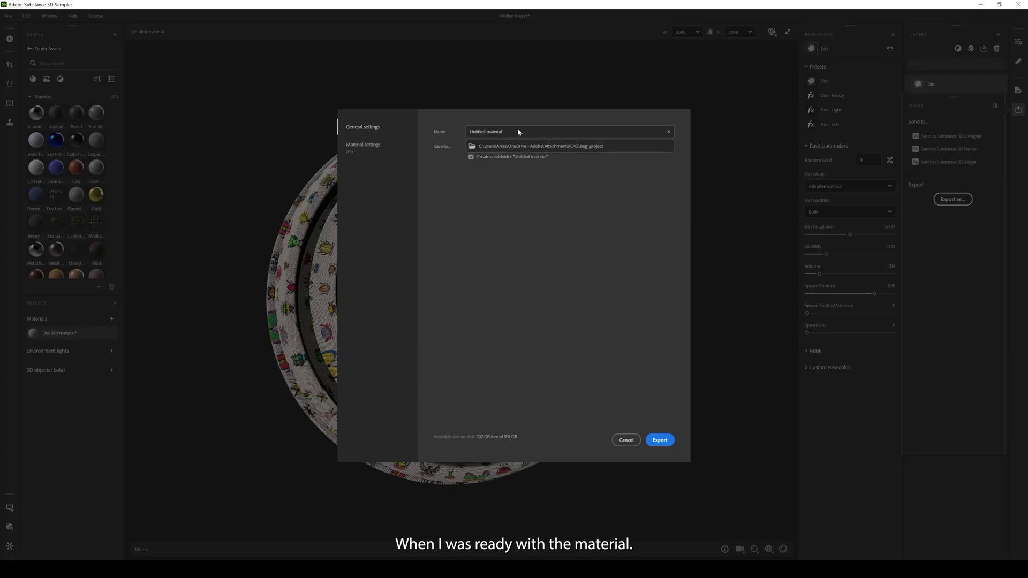
- Export the material under the name bugs_fabric to the project folder and send it to Substance 3D Painter
{"action": "left_click_drag", "start_coordinate": [517, 131], "coordinate": [438, 131]}
{"action": "type", "text": "bug"}
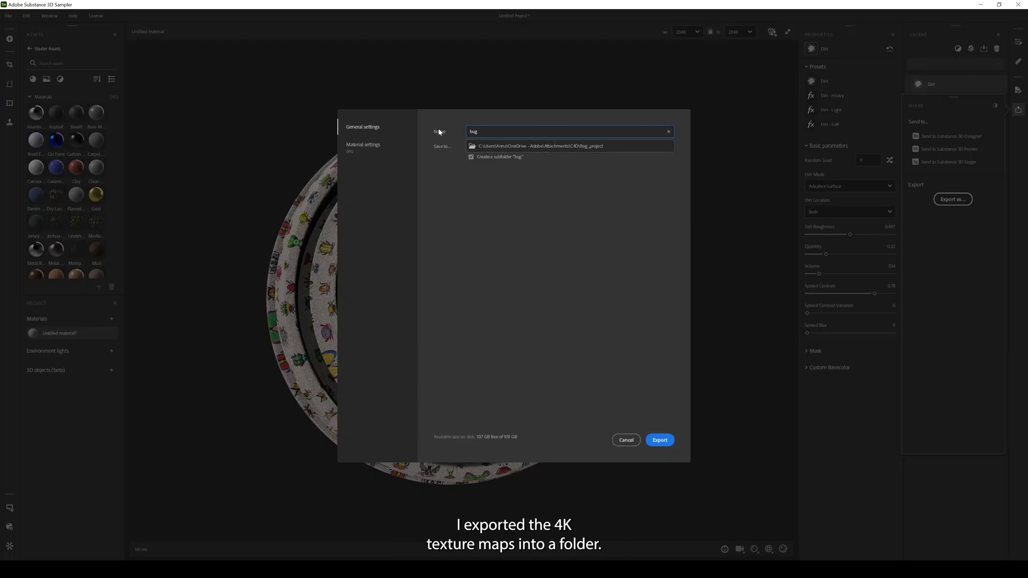
{"action": "type", "text": "s_fabric"}
{"action": "left_click", "coordinate": [471, 146]}
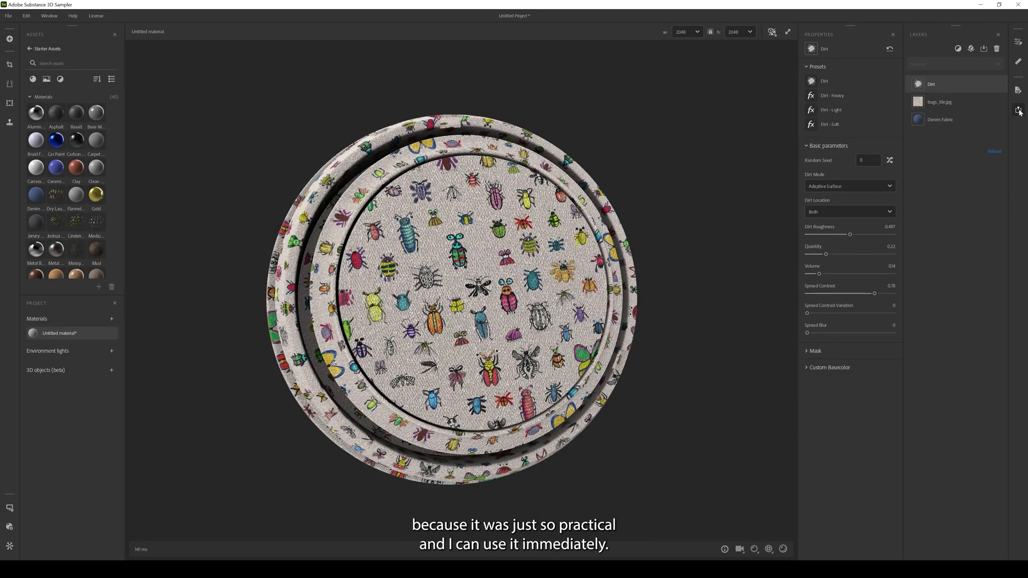
{"action": "left_click", "coordinate": [1018, 110]}
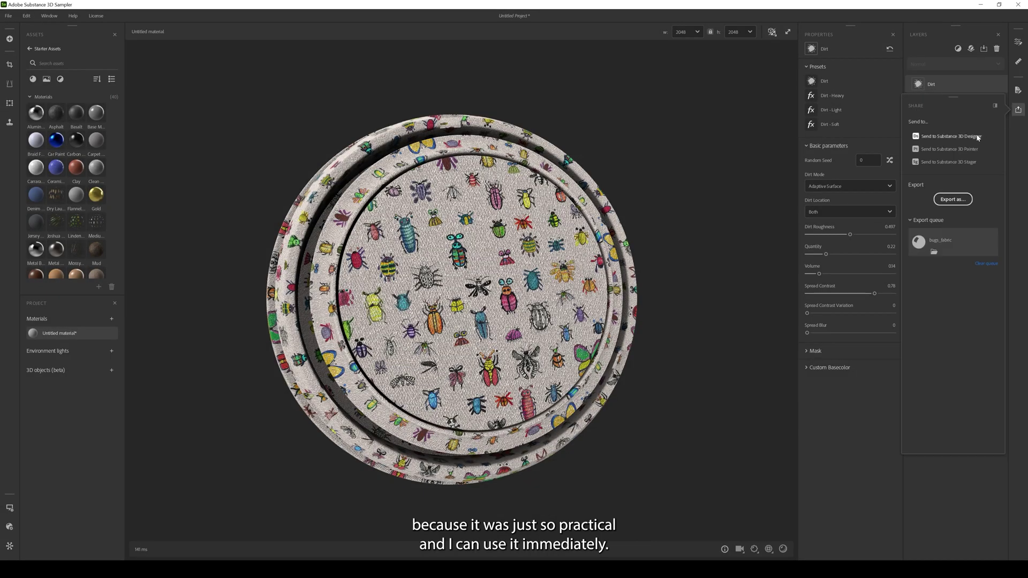
{"action": "left_click", "coordinate": [961, 149]}
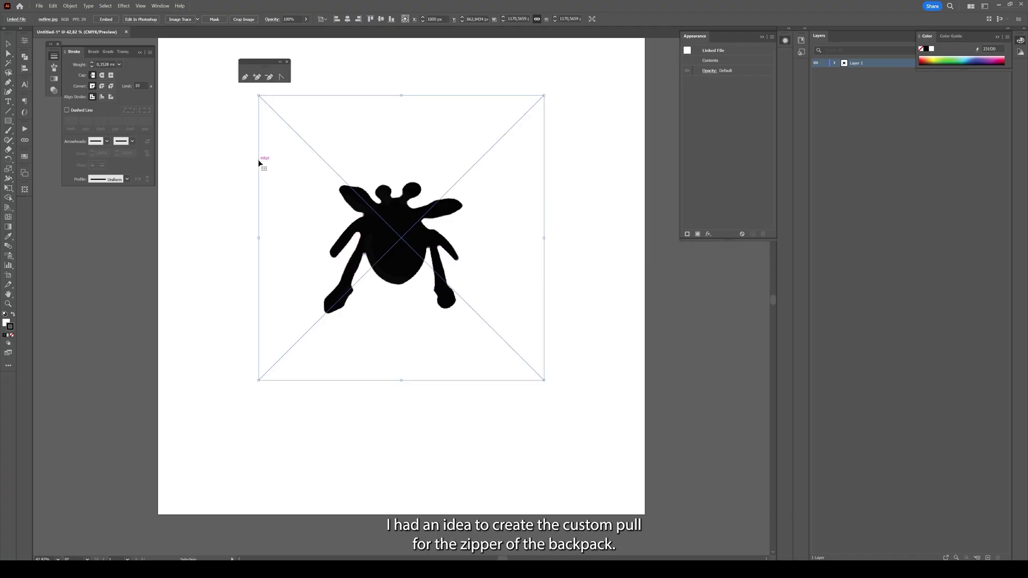
- In Illustrator, trace the placed black bug silhouette with the Sketch preset of Image Trace and expand it into vector paths
{"action": "left_click", "coordinate": [156, 7]}
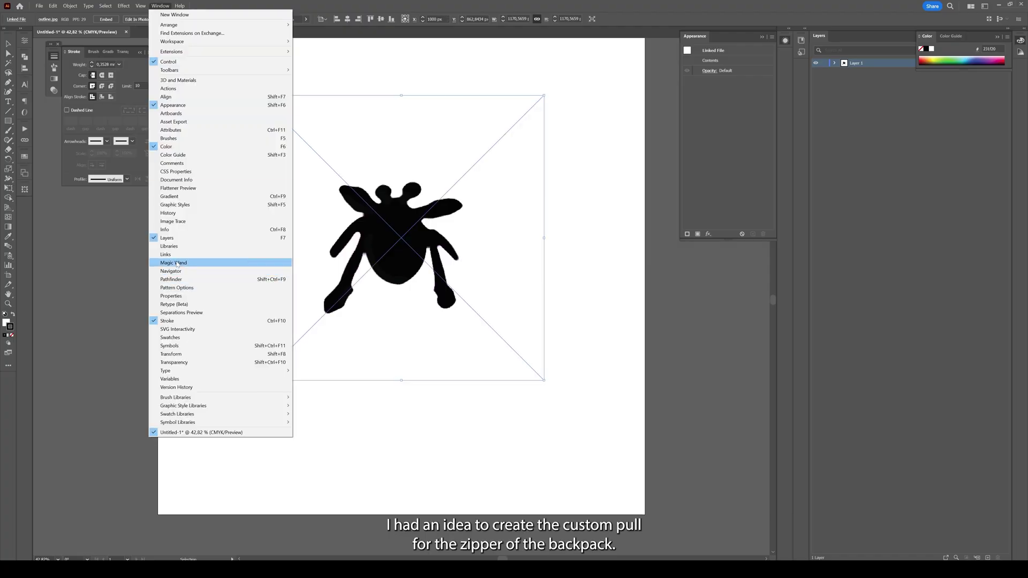
{"action": "left_click", "coordinate": [177, 221]}
{"action": "left_click_drag", "start_coordinate": [766, 160], "coordinate": [139, 213]}
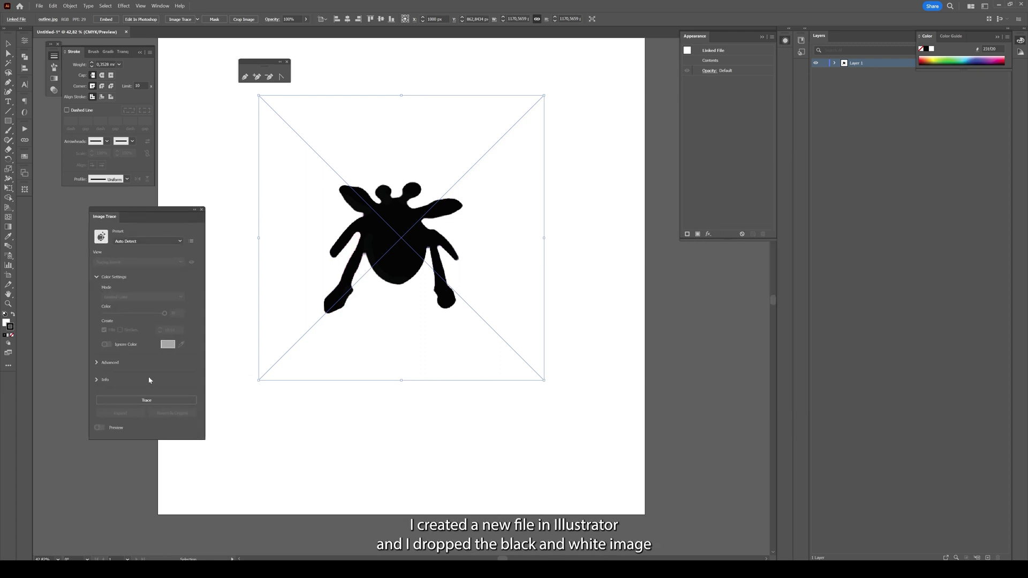
{"action": "left_click", "coordinate": [164, 242]}
{"action": "left_click", "coordinate": [164, 241]}
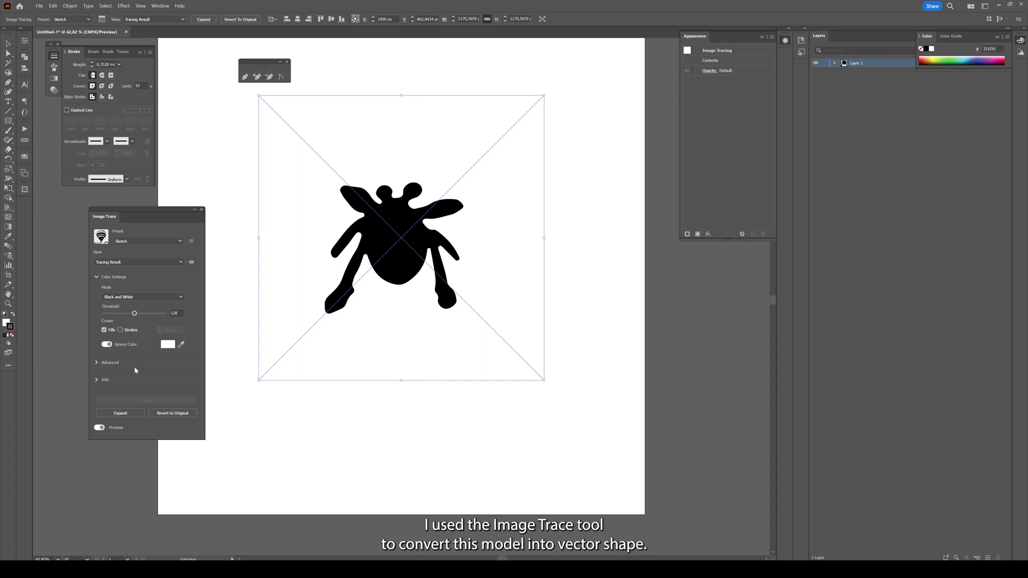
{"action": "left_click", "coordinate": [121, 413]}
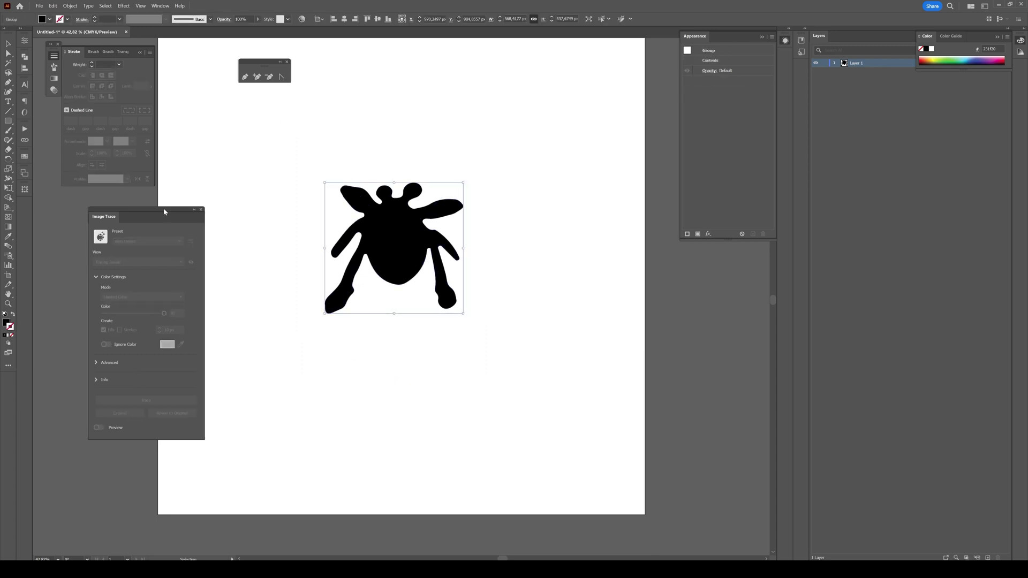
{"action": "left_click_drag", "start_coordinate": [164, 209], "coordinate": [124, 209]}
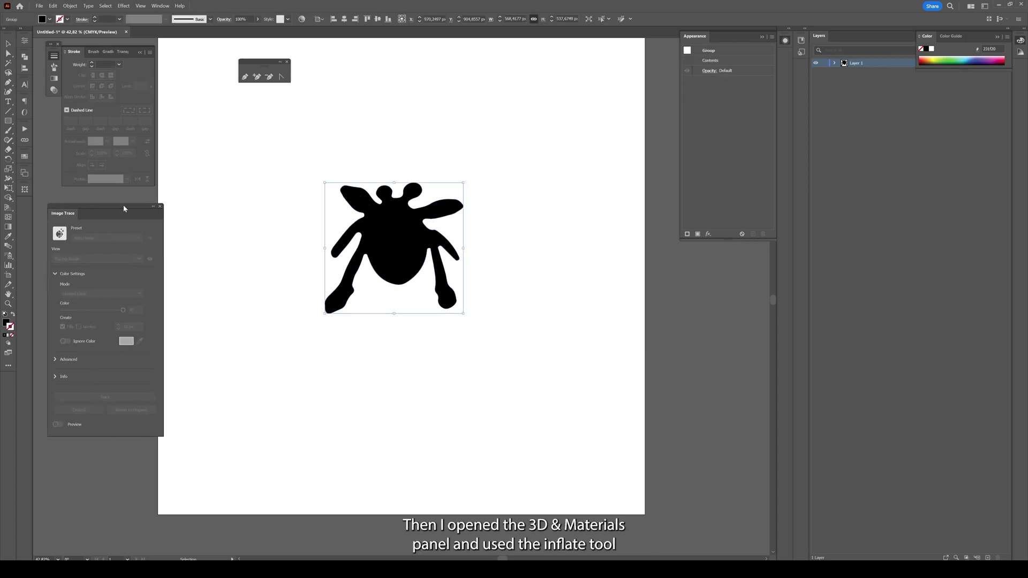
- Apply the Inflate 3D type from 3D and Materials to the expanded bug silhouette
{"action": "left_click", "coordinate": [155, 8]}
{"action": "left_click", "coordinate": [177, 78]}
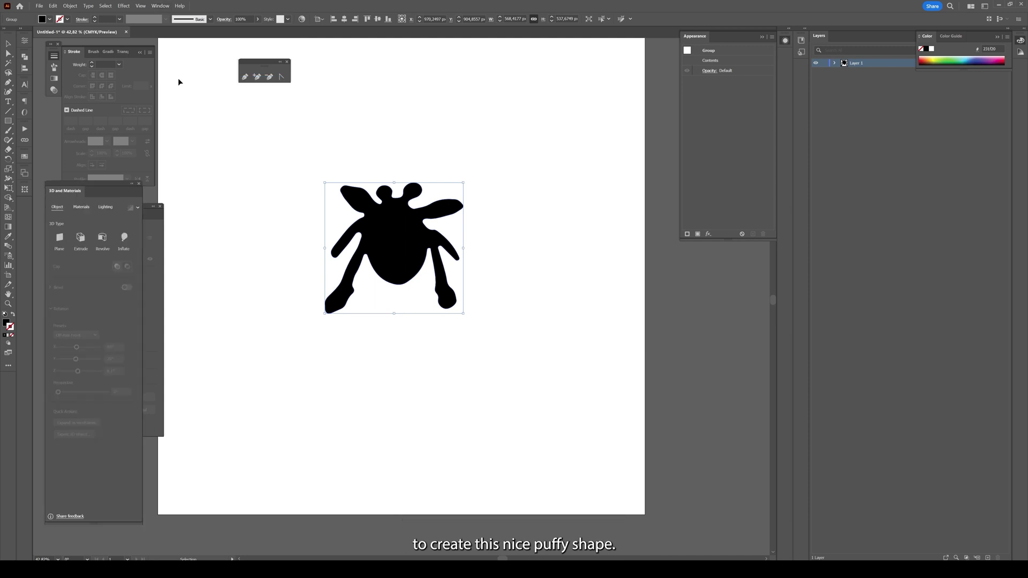
{"action": "left_click", "coordinate": [139, 183]}
{"action": "left_click", "coordinate": [160, 6]}
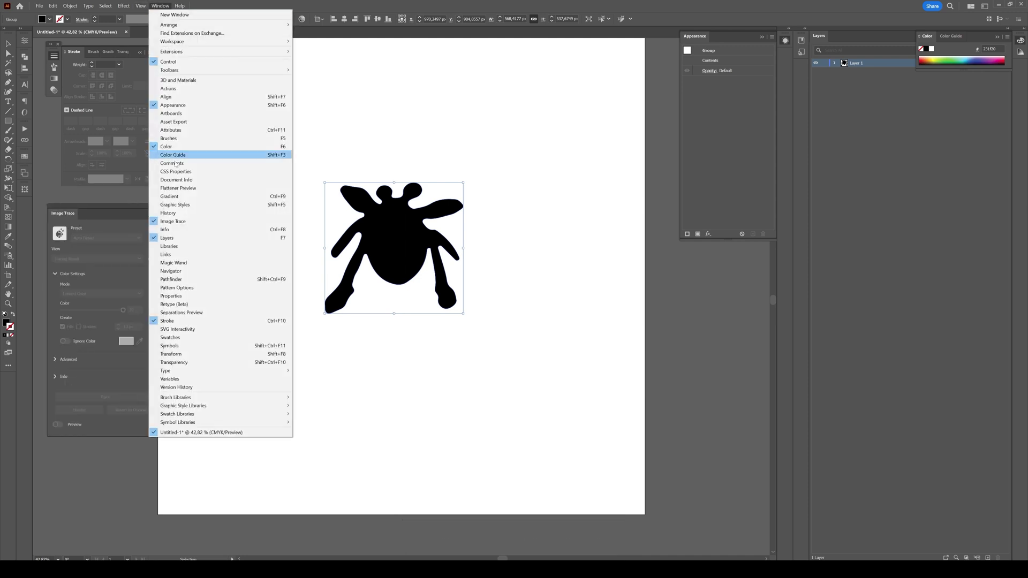
{"action": "left_click", "coordinate": [178, 80]}
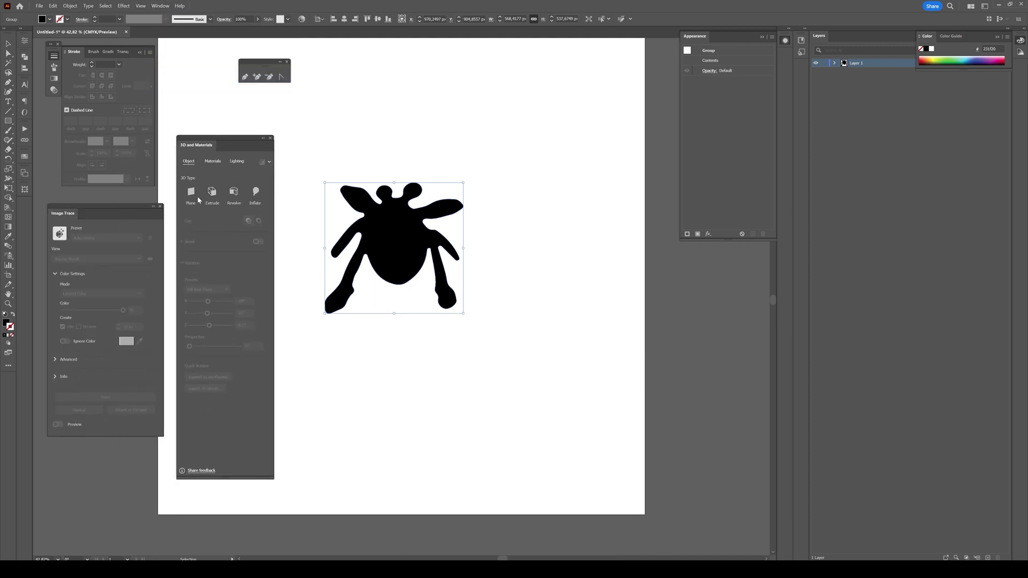
{"action": "left_click", "coordinate": [256, 191]}
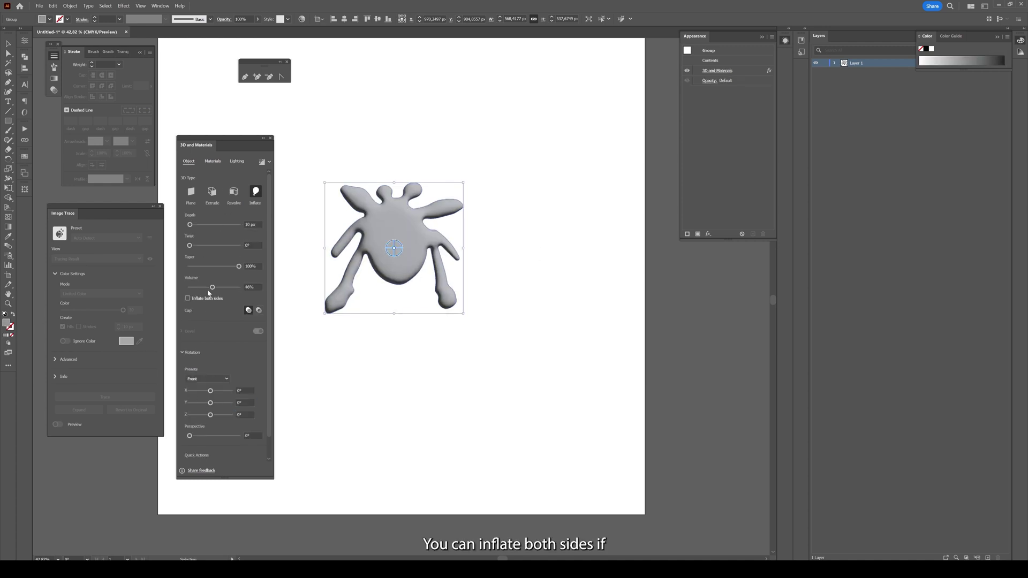
- Inflate both sides of the bug shape, test its Y rotation, and set that rotation to 0°
{"action": "mouse_move", "coordinate": [211, 402]}
{"action": "left_mouse_down"}
{"action": "mouse_move", "coordinate": [199, 404]}
{"action": "mouse_move", "coordinate": [210, 404]}
{"action": "left_mouse_up"}
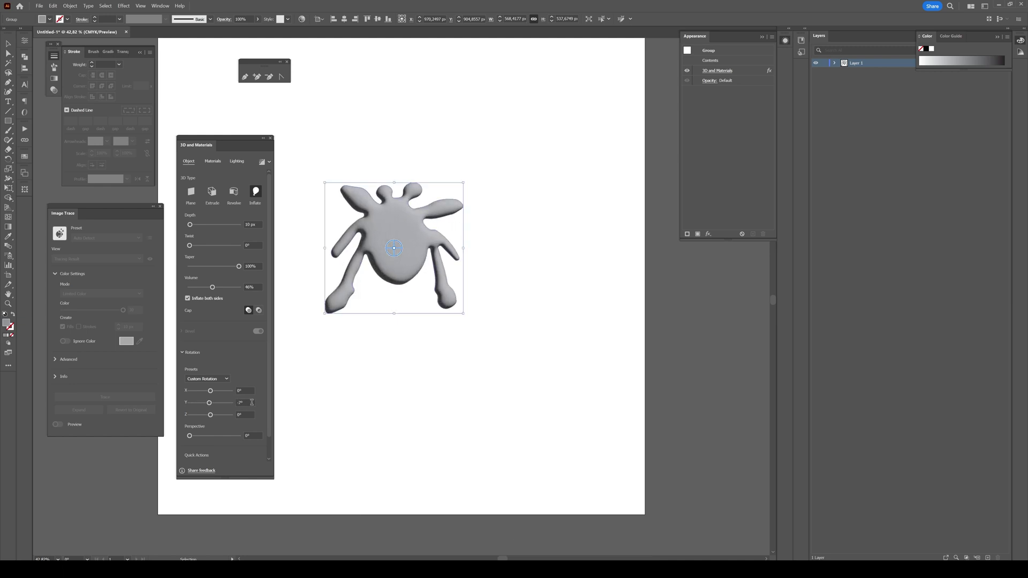
{"action": "left_click", "coordinate": [244, 402]}
{"action": "type", "text": "0"}
{"action": "key", "text": "Return"}
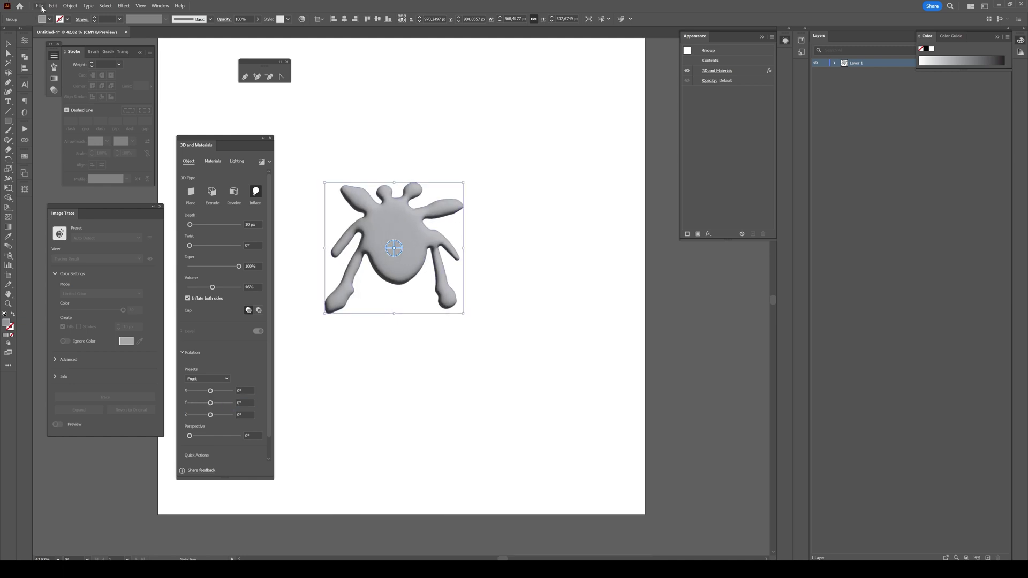
- Export the inflated bug as an asset with both format entries set to OBJ
{"action": "left_click", "coordinate": [40, 6]}
{"action": "left_click", "coordinate": [65, 184]}
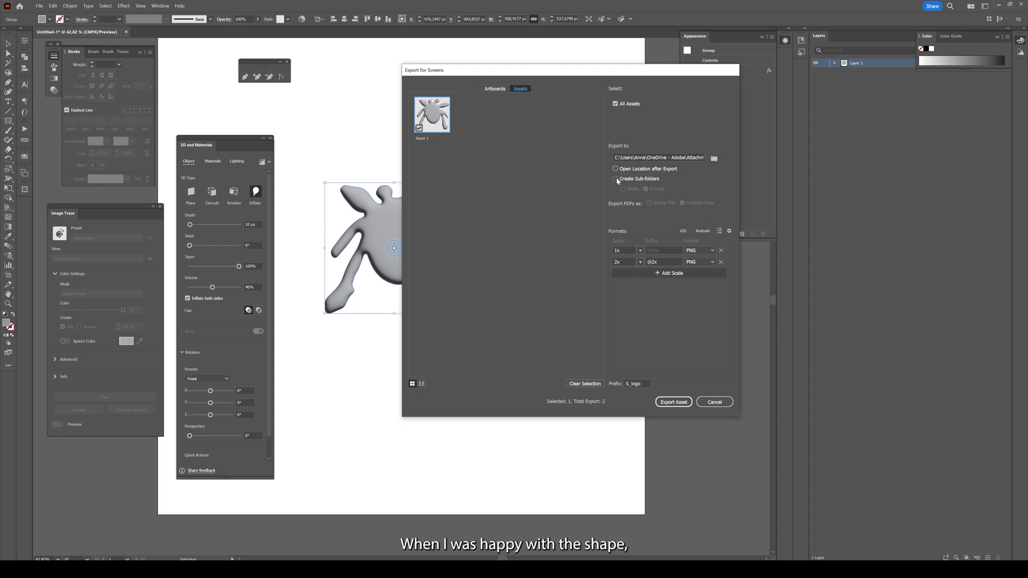
{"action": "left_click", "coordinate": [699, 250]}
{"action": "left_click", "coordinate": [697, 331]}
{"action": "left_click", "coordinate": [699, 262]}
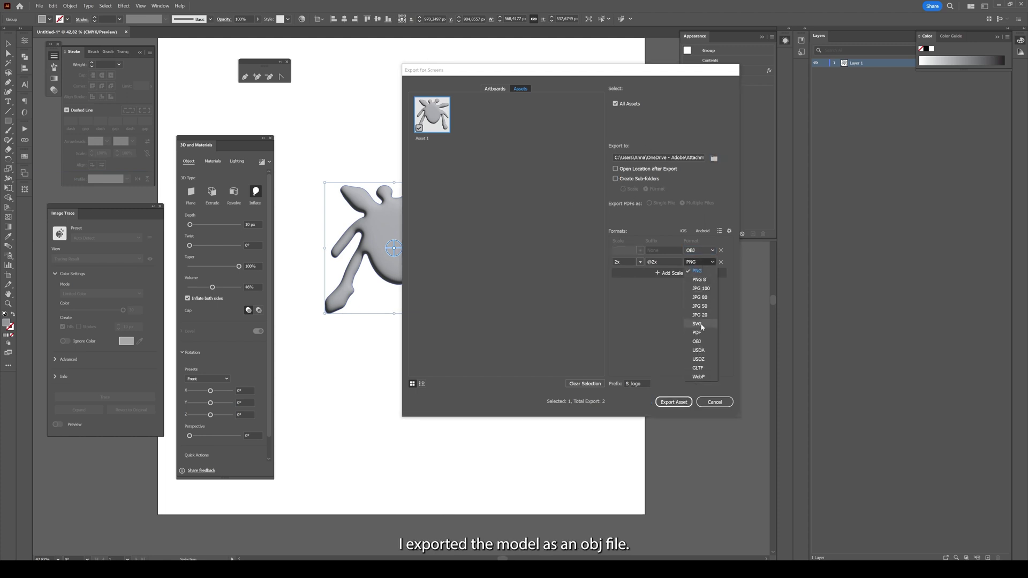
{"action": "left_click", "coordinate": [697, 341]}
{"action": "left_click", "coordinate": [674, 402]}
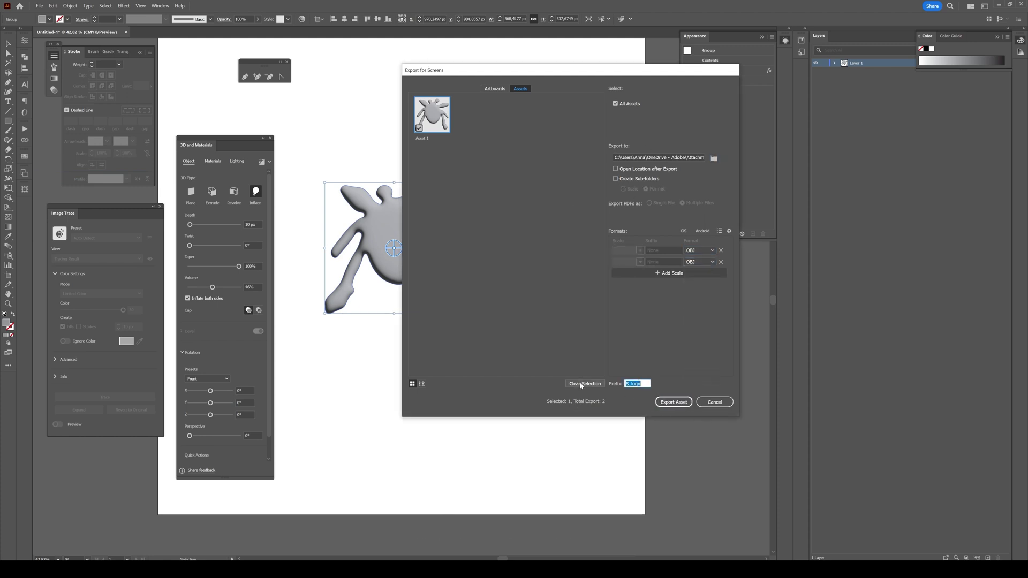
{"action": "left_click", "coordinate": [675, 402]}
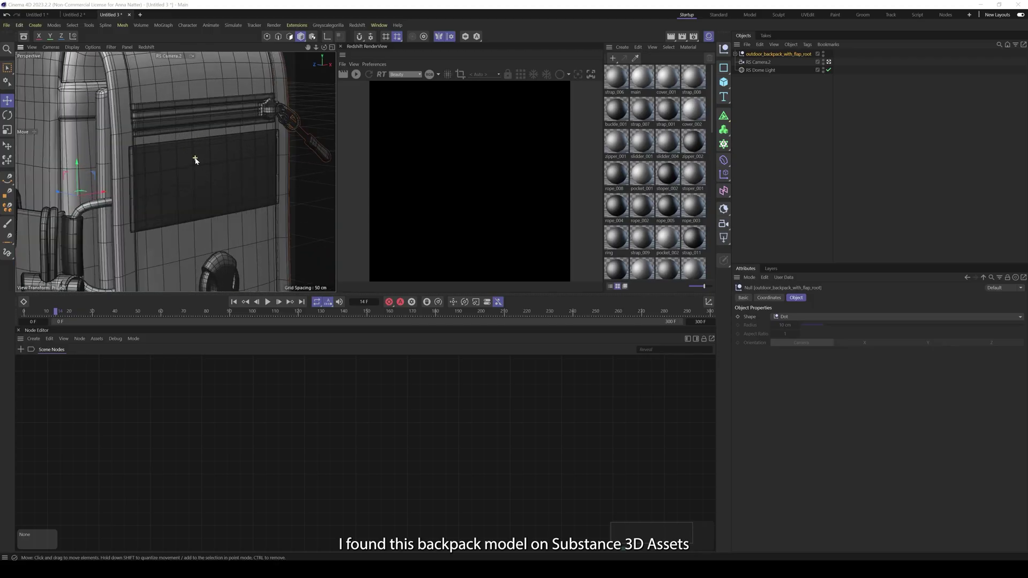
- In Cinema 4D, delete the dark strap panel and the zipper strip above it from the backpack's front
{"action": "left_click", "coordinate": [195, 159]}
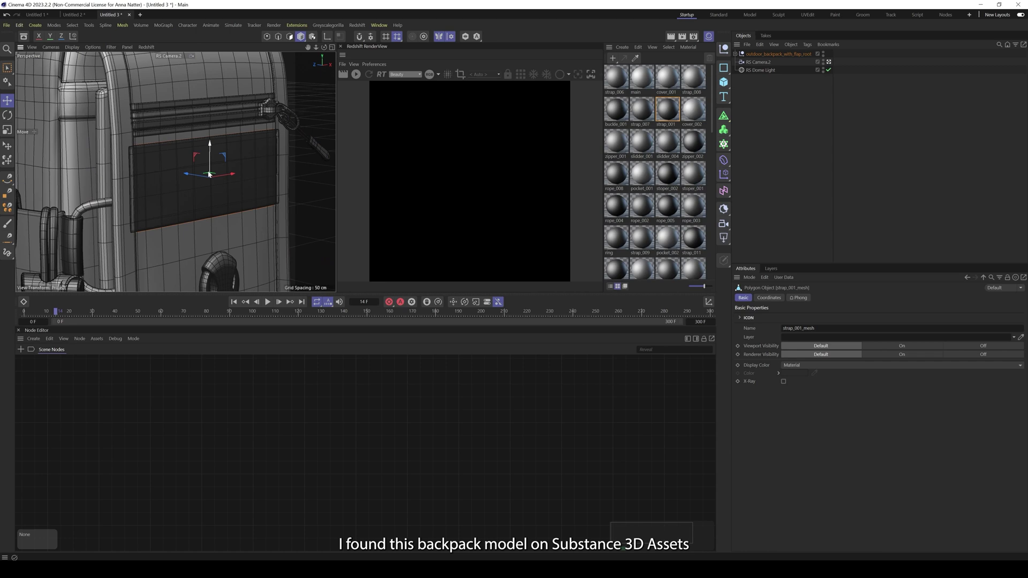
{"action": "key", "text": "Delete"}
{"action": "left_click", "coordinate": [178, 132]}
{"action": "scroll", "coordinate": [177, 123], "scroll_direction": "up", "scroll_amount": 4}
{"action": "scroll", "coordinate": [177, 116], "scroll_direction": "down", "scroll_amount": 6}
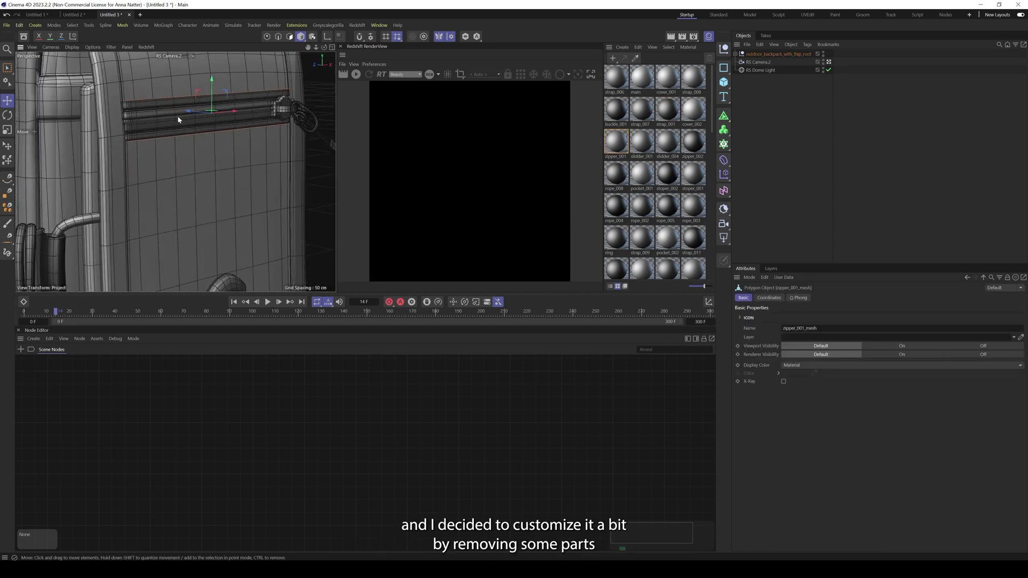
{"action": "key", "text": "Delete"}
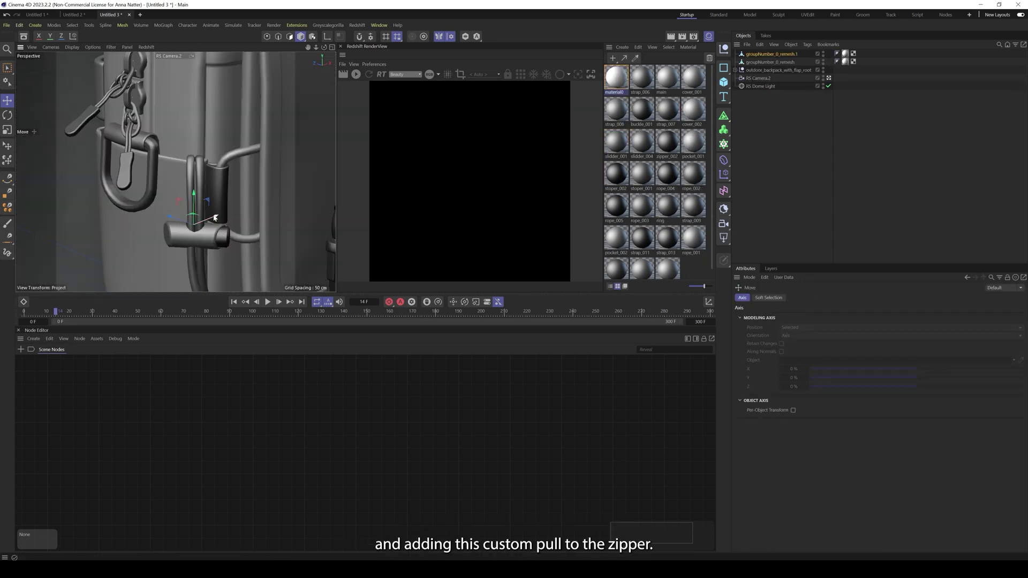
- Move and rotate a bug copy into place as the side zipper's pull, and fit the bug on the front buckle
{"action": "left_click_drag", "start_coordinate": [204, 225], "coordinate": [139, 163]}
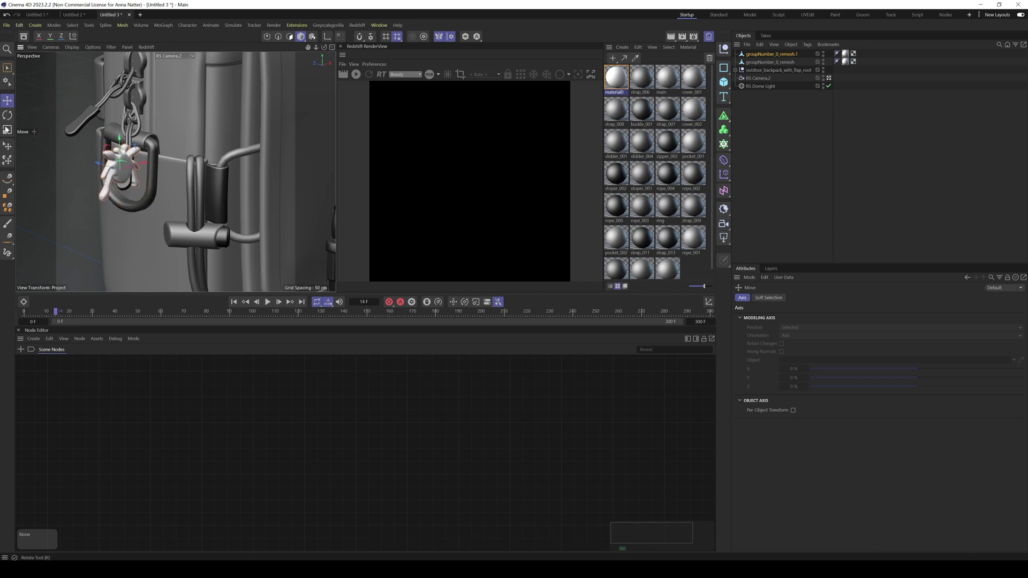
{"action": "key", "text": "r"}
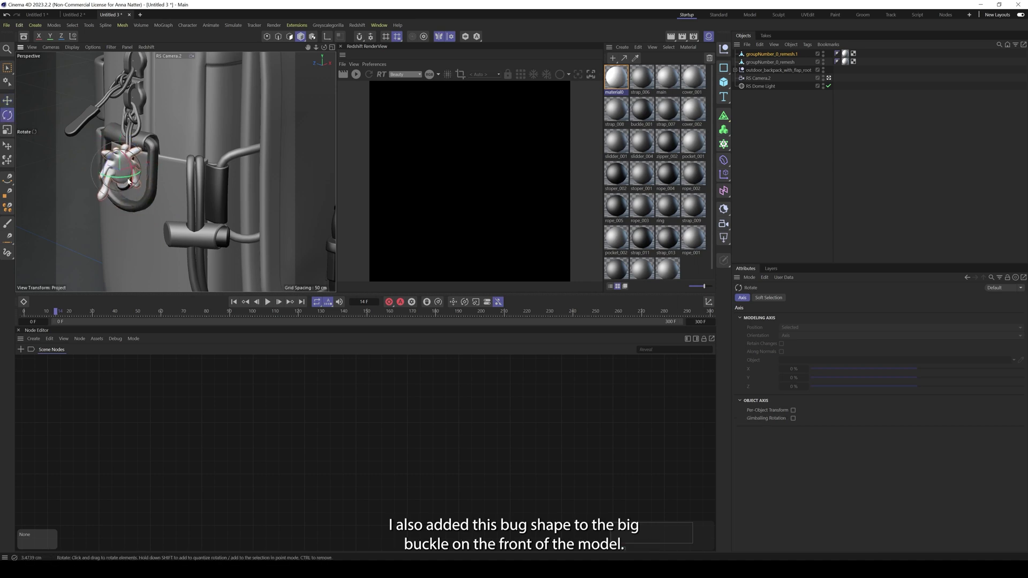
{"action": "left_click_drag", "start_coordinate": [51, 136], "coordinate": [66, 138]}
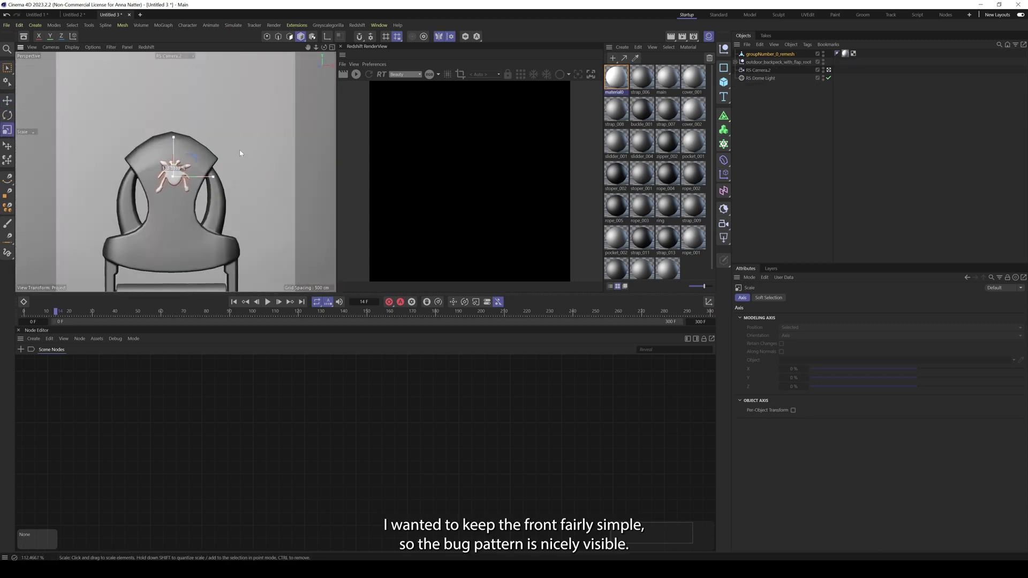
{"action": "left_click_drag", "start_coordinate": [206, 176], "coordinate": [209, 180]}
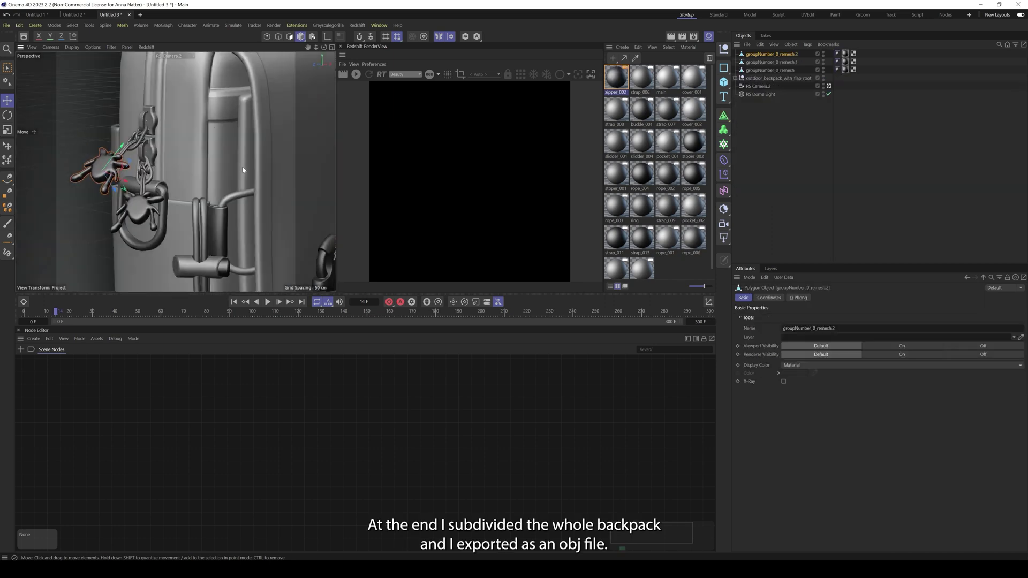
- Add a Subdivision Surface and place the whole backpack group under it
{"action": "left_click", "coordinate": [739, 85]}
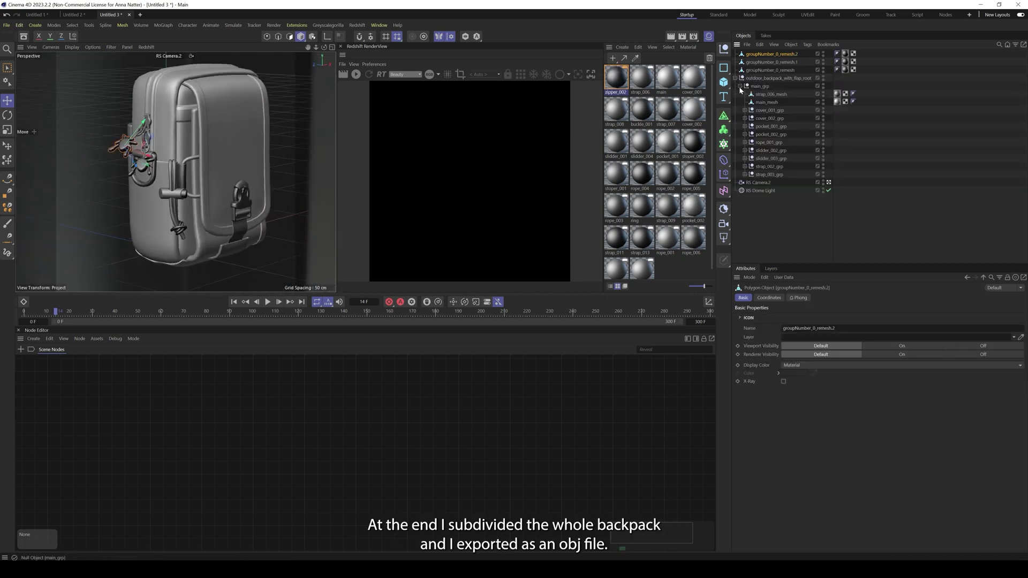
{"action": "left_click", "coordinate": [724, 144]}
{"action": "left_click_drag", "start_coordinate": [723, 115], "coordinate": [753, 127]}
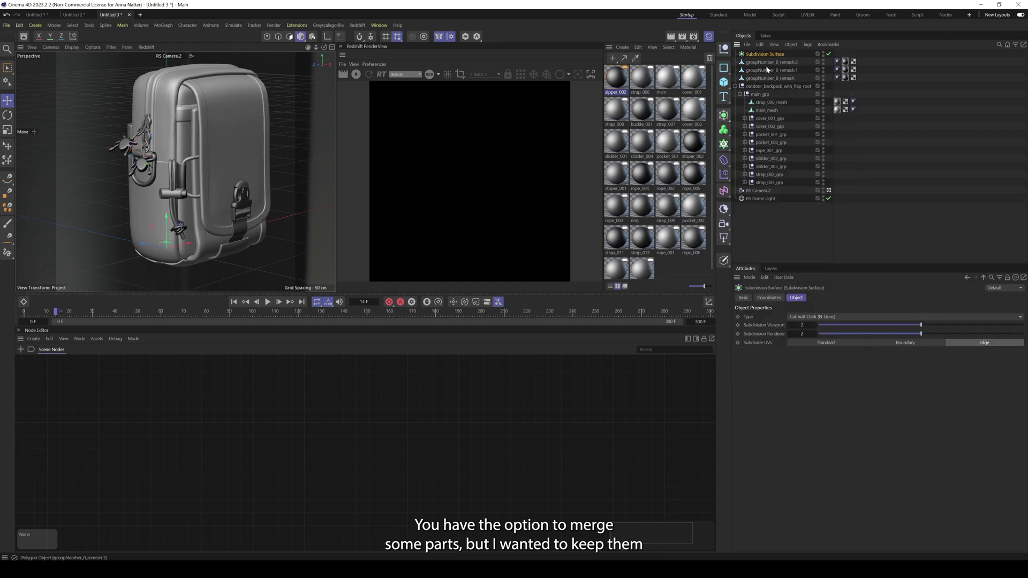
{"action": "left_click_drag", "start_coordinate": [752, 87], "coordinate": [751, 86]}
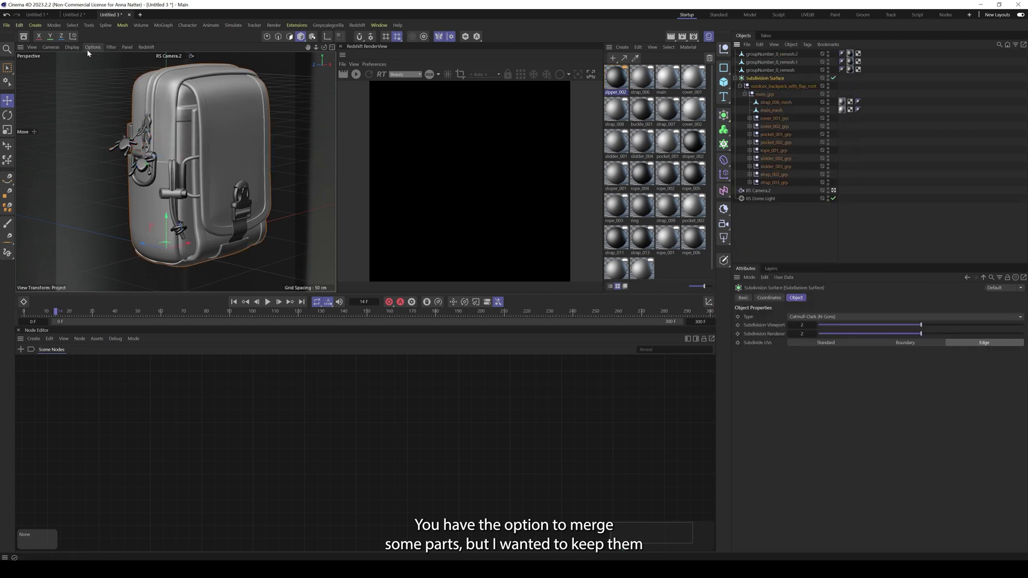
- Show the mesh lines in the viewport shading and make the Subdivision Surface editable
{"action": "left_click", "coordinate": [72, 47]}
{"action": "left_click", "coordinate": [94, 83]}
{"action": "right_click", "coordinate": [768, 78]}
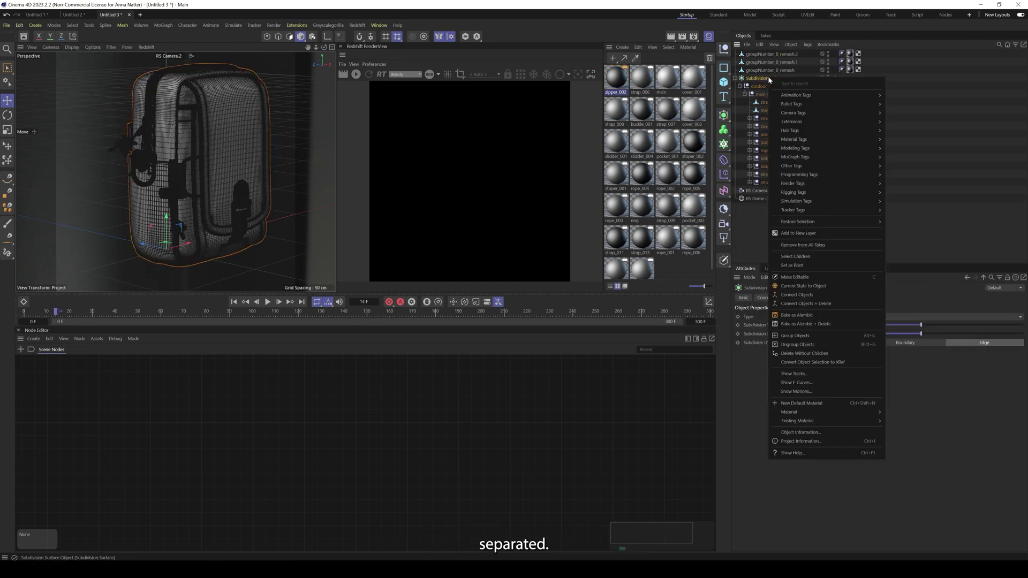
{"action": "left_click", "coordinate": [808, 278]}
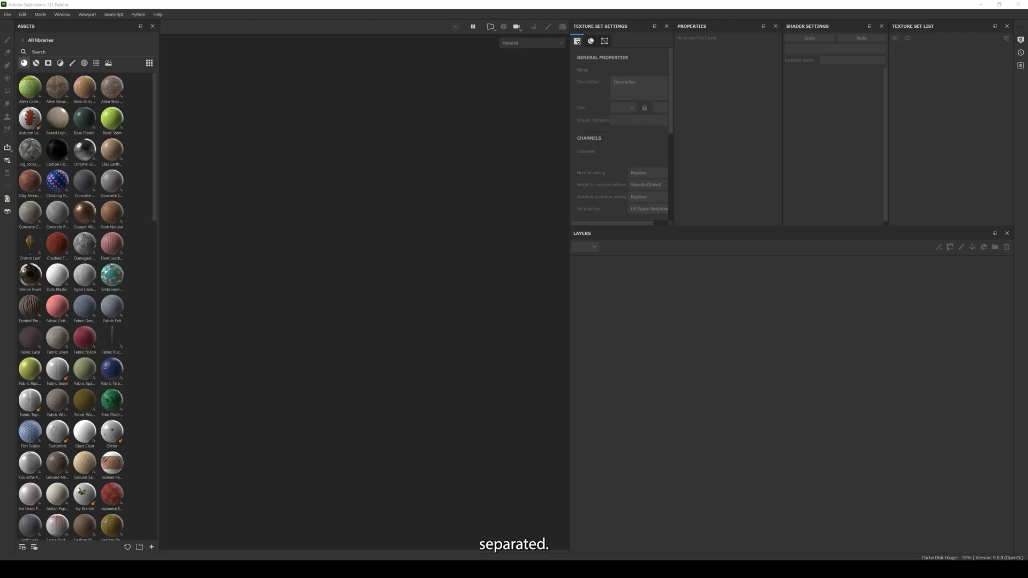
- In Substance 3D Painter, create a project from the backpack_to_texture OBJ file with a document resolution of 4096
{"action": "left_click_drag", "start_coordinate": [387, 240], "coordinate": [387, 239]}
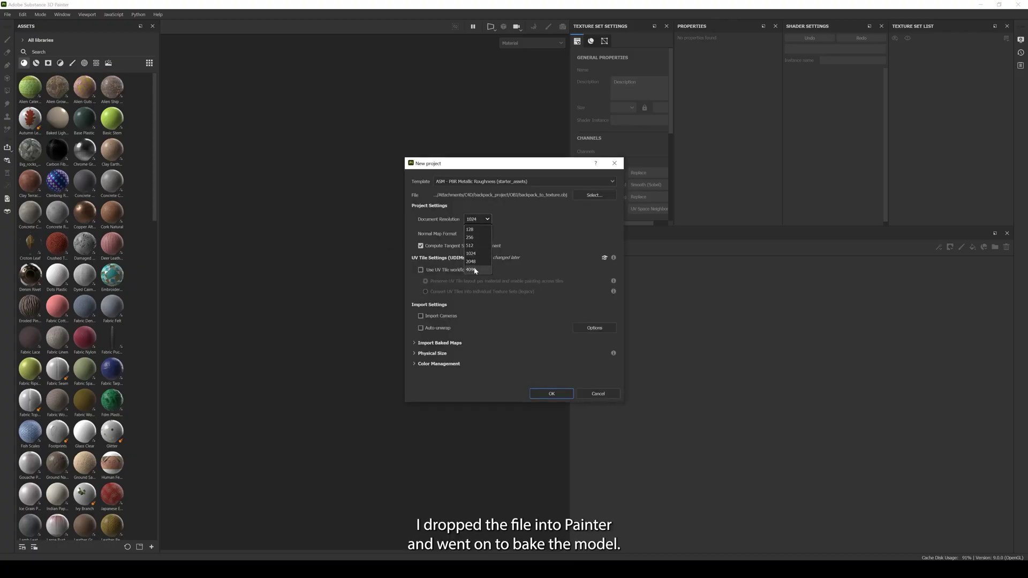
{"action": "left_click", "coordinate": [478, 269]}
{"action": "left_click", "coordinate": [540, 395]}
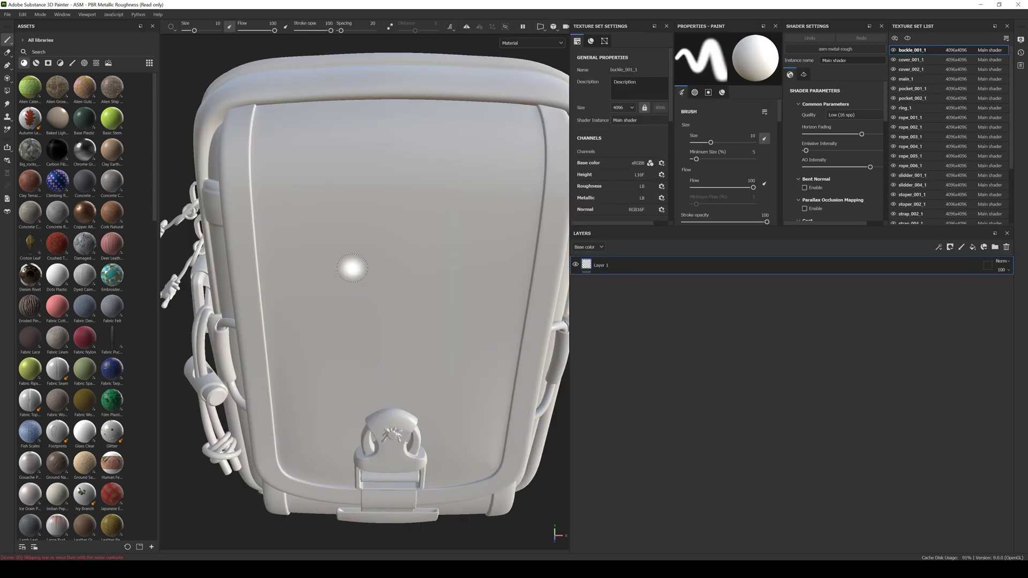
{"action": "left_click_drag", "start_coordinate": [398, 265], "coordinate": [378, 236], "text": "alt"}
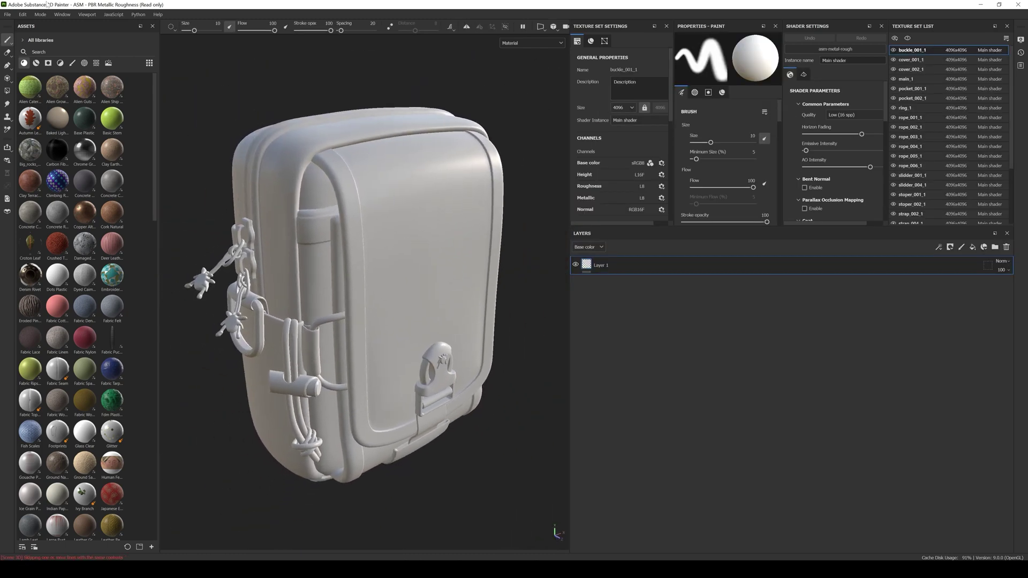
- Bake the backpack's mesh maps with Supersampling 16x antialiasing and an output size of 4096
{"action": "left_click", "coordinate": [40, 15]}
{"action": "left_click", "coordinate": [65, 26]}
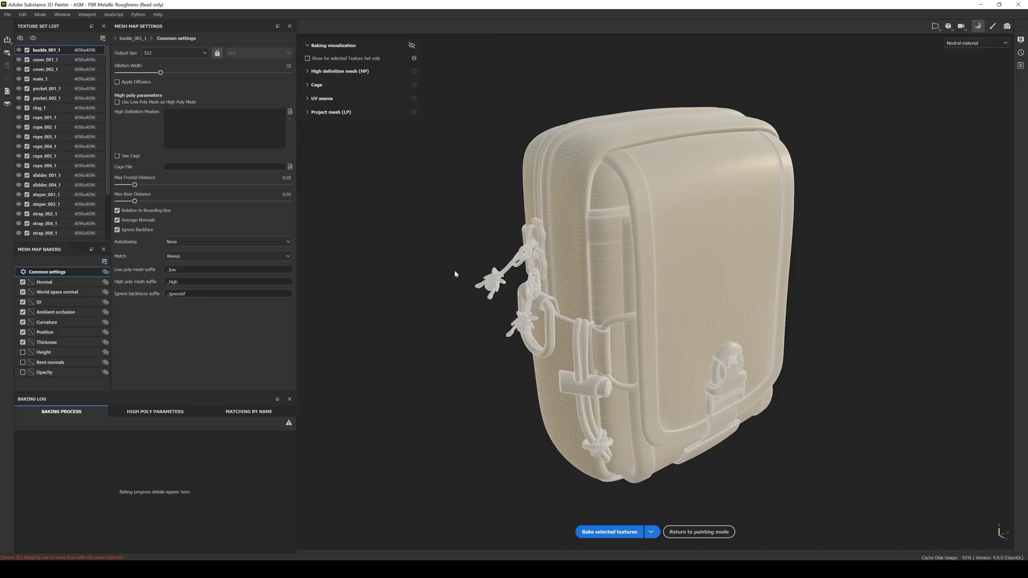
{"action": "left_click", "coordinate": [206, 242]}
{"action": "left_click", "coordinate": [195, 272]}
{"action": "left_click", "coordinate": [201, 53]}
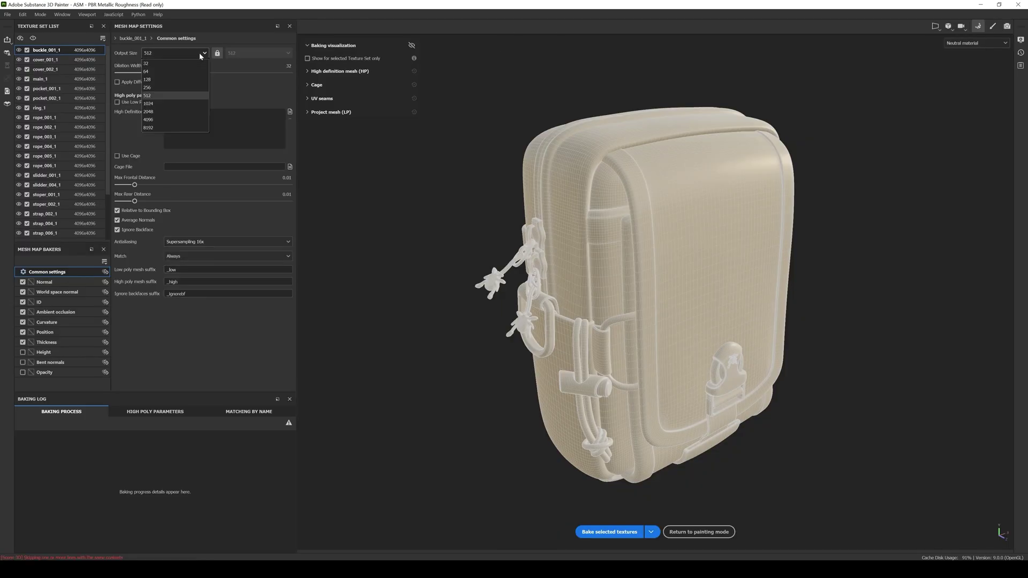
{"action": "left_click", "coordinate": [161, 120]}
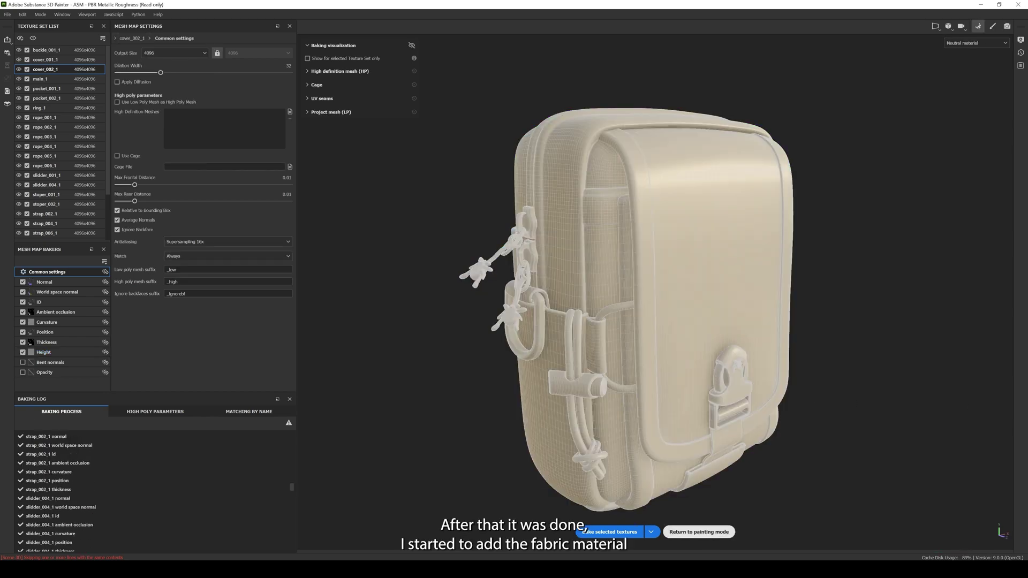
- Return to painting mode, apply the bug fabric material to the front flap, and set its tiling to 5
{"action": "left_click", "coordinate": [699, 532]}
{"action": "left_click_drag", "start_coordinate": [112, 305], "coordinate": [407, 281]}
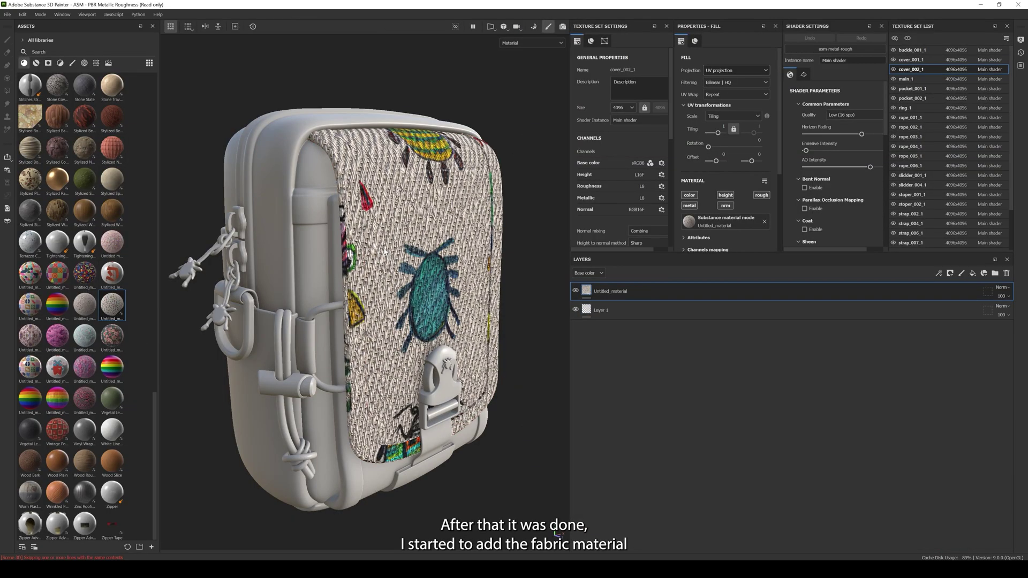
{"action": "left_click_drag", "start_coordinate": [719, 134], "coordinate": [721, 133]}
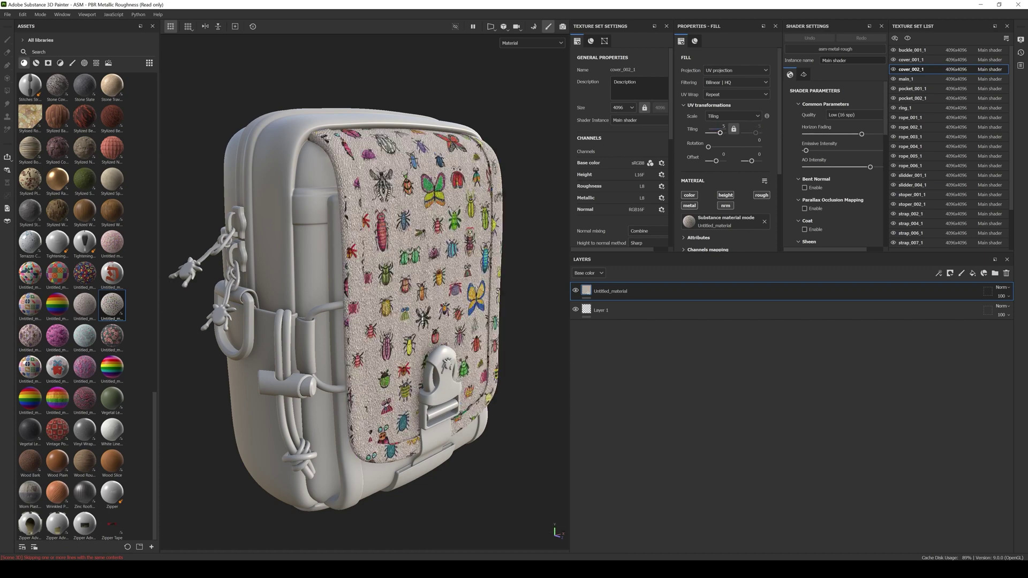
- Start instancing the fabric layer across texture sets, excluding buckle_001_1, ring_1 and the rope sets
{"action": "right_click", "coordinate": [621, 293]}
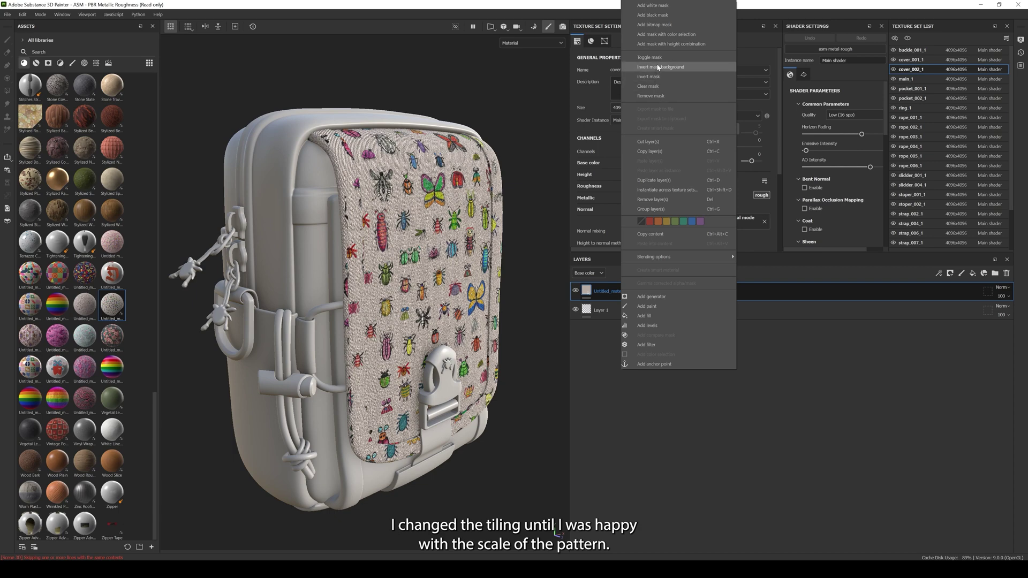
{"action": "left_click", "coordinate": [657, 191]}
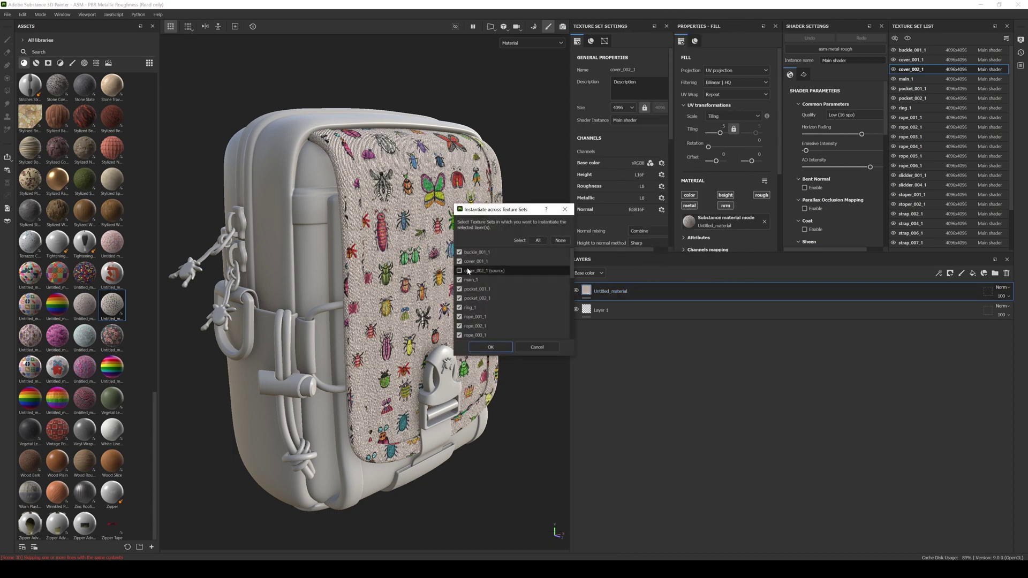
{"action": "left_click", "coordinate": [459, 251]}
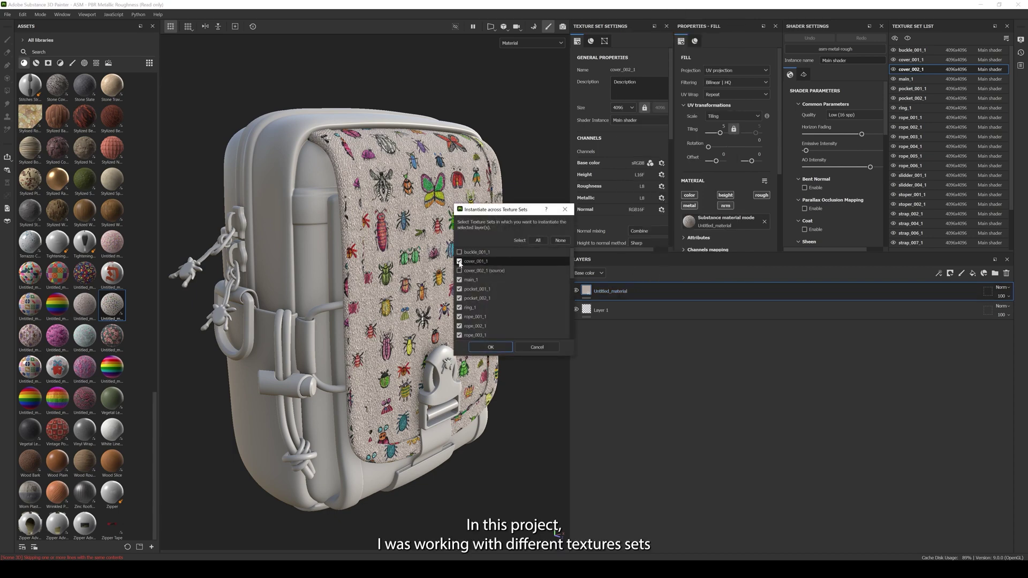
{"action": "left_click", "coordinate": [458, 307]}
{"action": "left_click", "coordinate": [458, 317]}
{"action": "scroll", "coordinate": [459, 320], "scroll_direction": "down", "scroll_amount": 1}
{"action": "left_click", "coordinate": [459, 289]}
{"action": "left_click", "coordinate": [459, 298]}
{"action": "left_click", "coordinate": [459, 307]}
{"action": "left_click", "coordinate": [459, 316]}
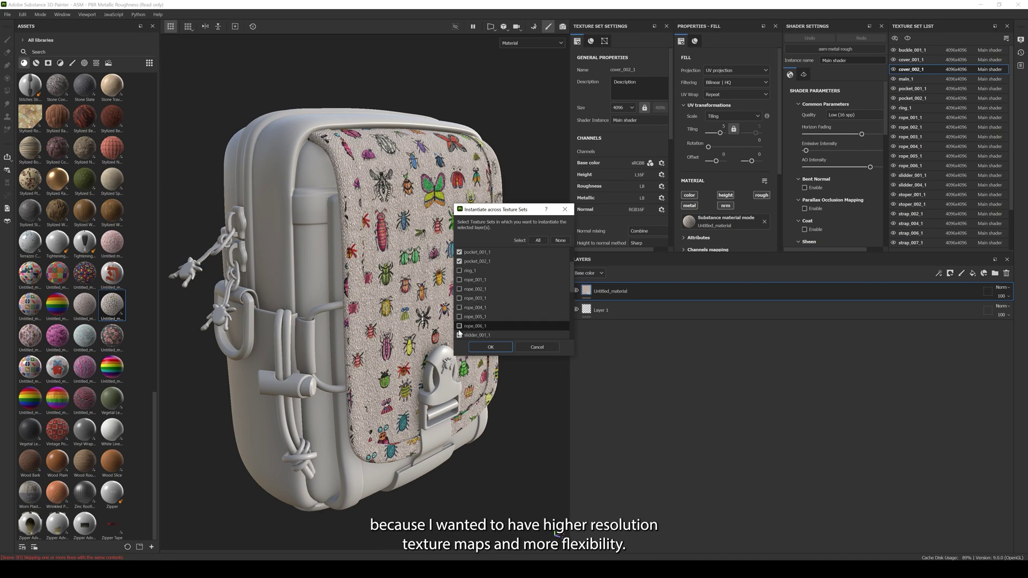
{"action": "left_click", "coordinate": [459, 326]}
- Exclude the slider, stoper and strap sets and instance the fabric layer across the remaining texture sets
{"action": "scroll", "coordinate": [459, 325], "scroll_direction": "down", "scroll_amount": 1}
{"action": "left_click", "coordinate": [459, 299]}
{"action": "left_click", "coordinate": [459, 307]}
{"action": "left_click", "coordinate": [459, 317]}
{"action": "left_click", "coordinate": [459, 326]}
{"action": "scroll", "coordinate": [459, 334], "scroll_direction": "down", "scroll_amount": 2}
{"action": "left_click", "coordinate": [458, 298]}
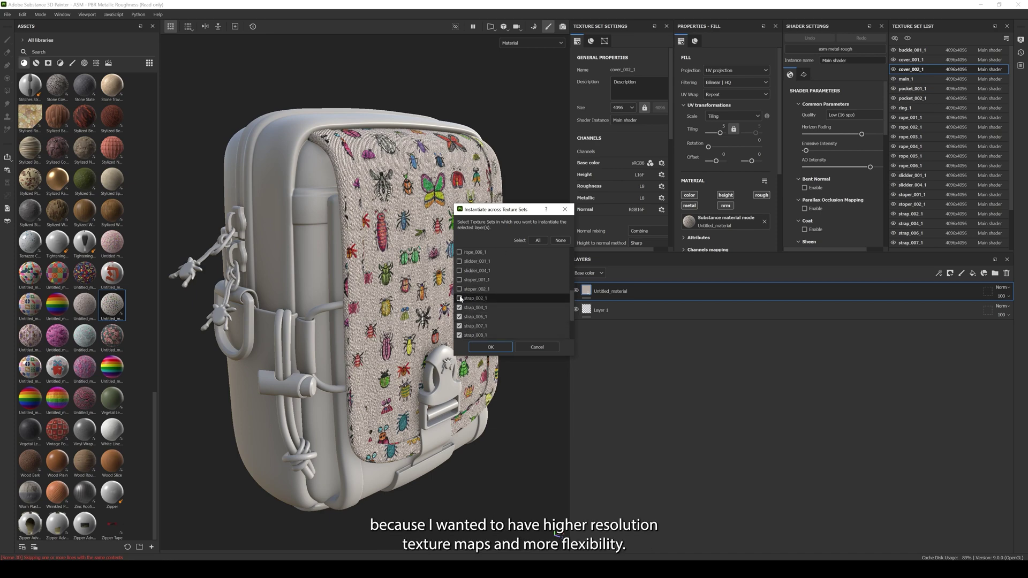
{"action": "left_click", "coordinate": [459, 307]}
{"action": "left_click", "coordinate": [459, 317]}
{"action": "left_click", "coordinate": [458, 326]}
{"action": "left_click", "coordinate": [459, 334]}
{"action": "scroll", "coordinate": [464, 325], "scroll_direction": "down", "scroll_amount": 1}
- Add a fill layer above the bug fabric on the front flap and set its base color to dark brown
{"action": "right_click", "coordinate": [621, 293]}
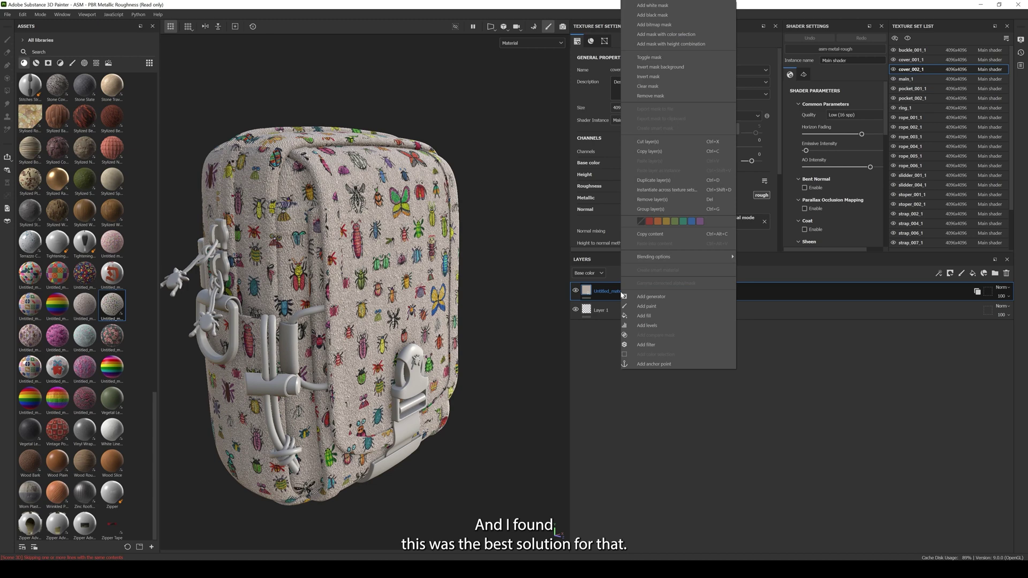
{"action": "left_click", "coordinate": [760, 289]}
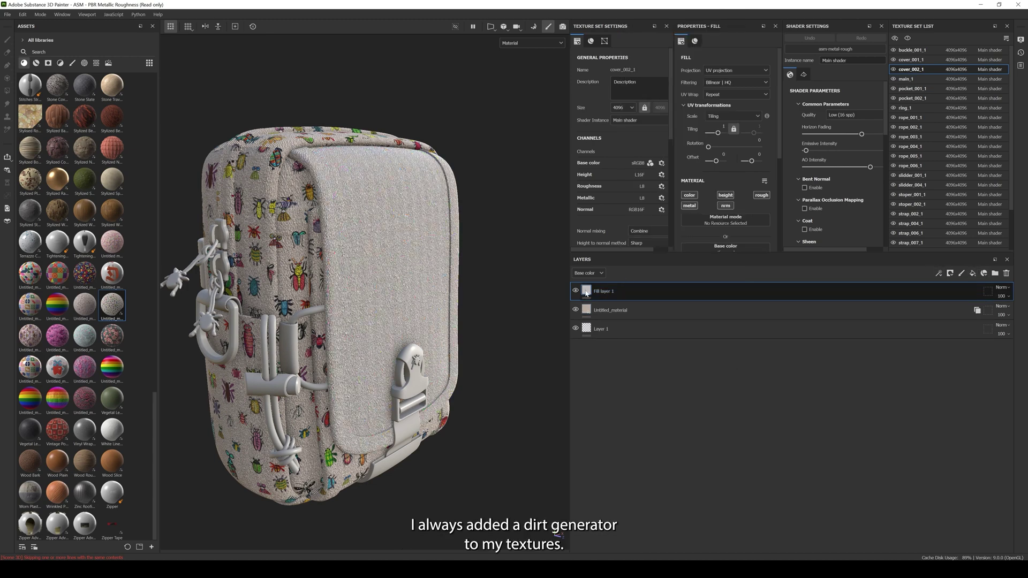
{"action": "scroll", "coordinate": [735, 148], "scroll_direction": "down", "scroll_amount": 2}
{"action": "left_click", "coordinate": [713, 230]}
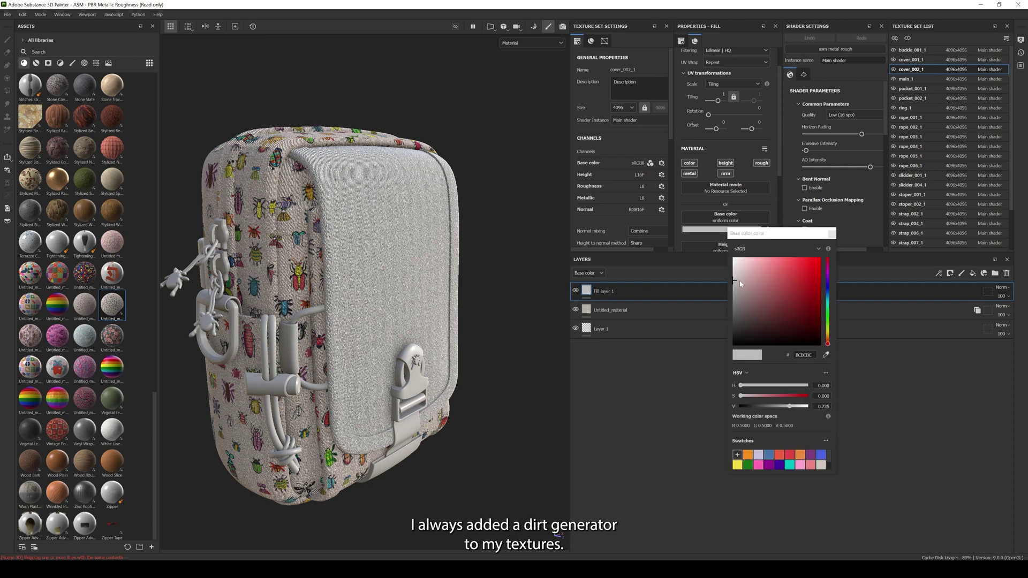
{"action": "left_click", "coordinate": [754, 327]}
{"action": "left_click", "coordinate": [667, 291]}
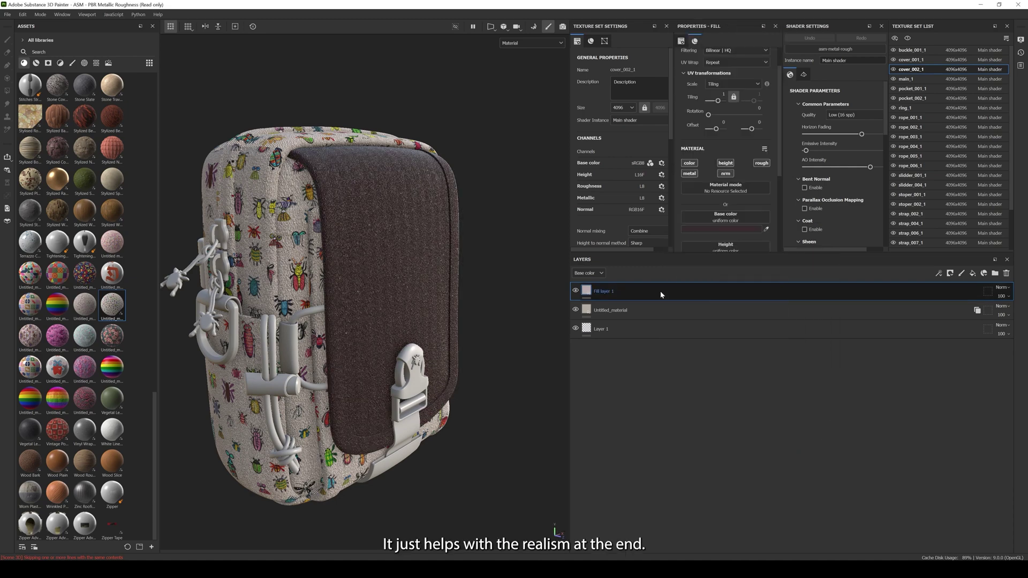
- Give the brown fill layer a black mask and add a Dirt generator to that mask
{"action": "left_click", "coordinate": [950, 273]}
{"action": "left_click", "coordinate": [969, 293]}
{"action": "right_click", "coordinate": [596, 292]}
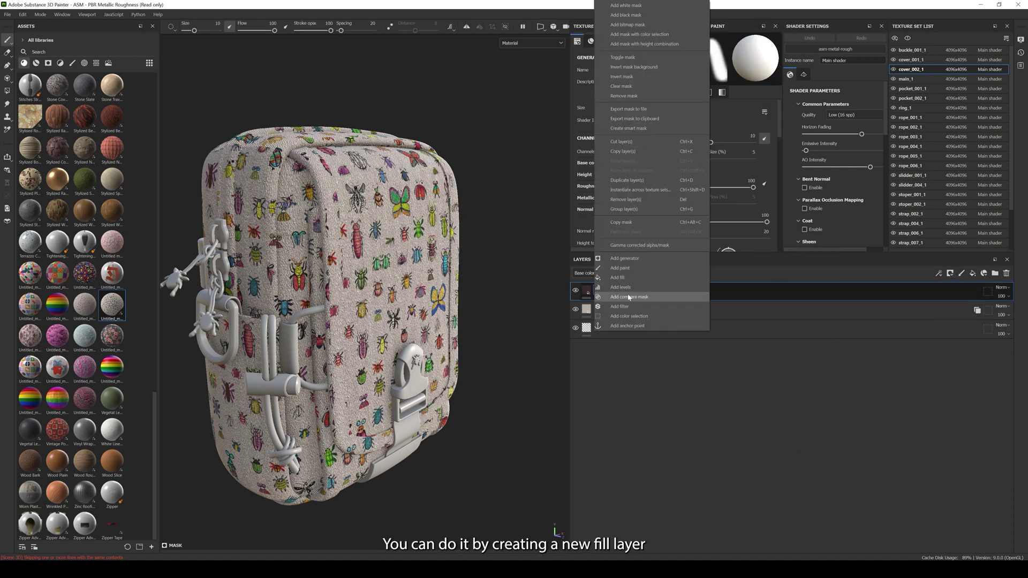
{"action": "left_click", "coordinate": [624, 258]}
{"action": "left_click", "coordinate": [728, 61]}
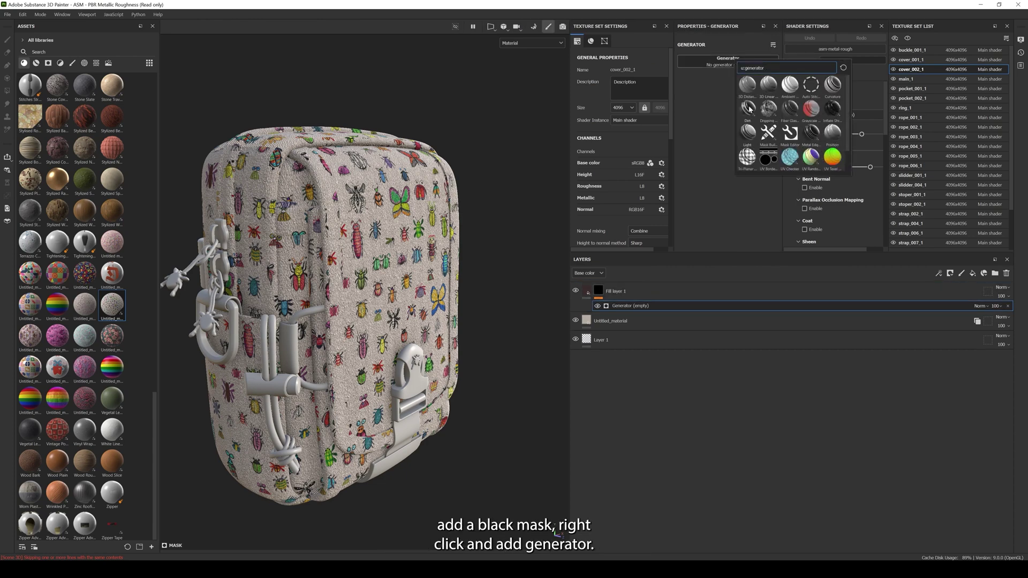
{"action": "left_click", "coordinate": [748, 110]}
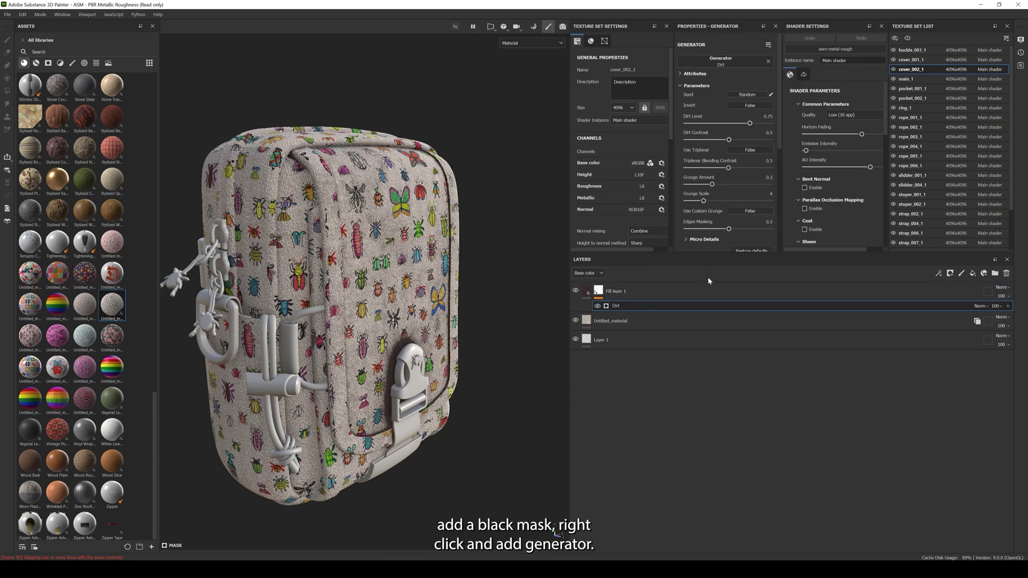
- Set Dirt Level to 0.3 and Dirt Contrast to 0.1, and check the dirt on the backpack under rotated lighting
{"action": "left_click", "coordinate": [709, 124]}
{"action": "left_click_drag", "start_coordinate": [715, 124], "coordinate": [719, 125]}
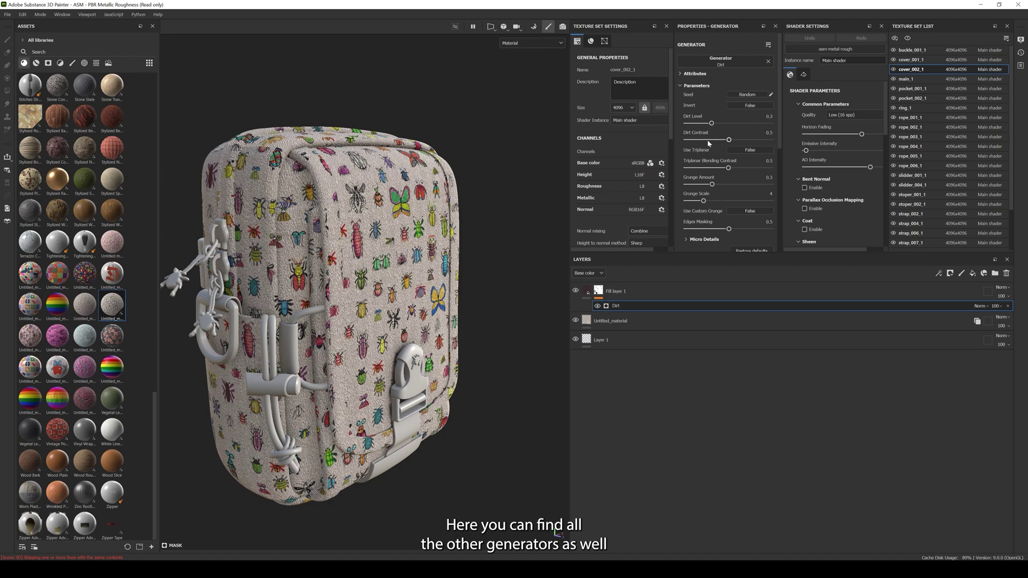
{"action": "left_click_drag", "start_coordinate": [696, 140], "coordinate": [694, 140]}
{"action": "left_click_drag", "start_coordinate": [251, 257], "coordinate": [313, 295], "text": "alt"}
{"action": "scroll", "coordinate": [274, 303], "scroll_direction": "up", "scroll_amount": 3}
{"action": "scroll", "coordinate": [274, 303], "scroll_direction": "down", "scroll_amount": 3}
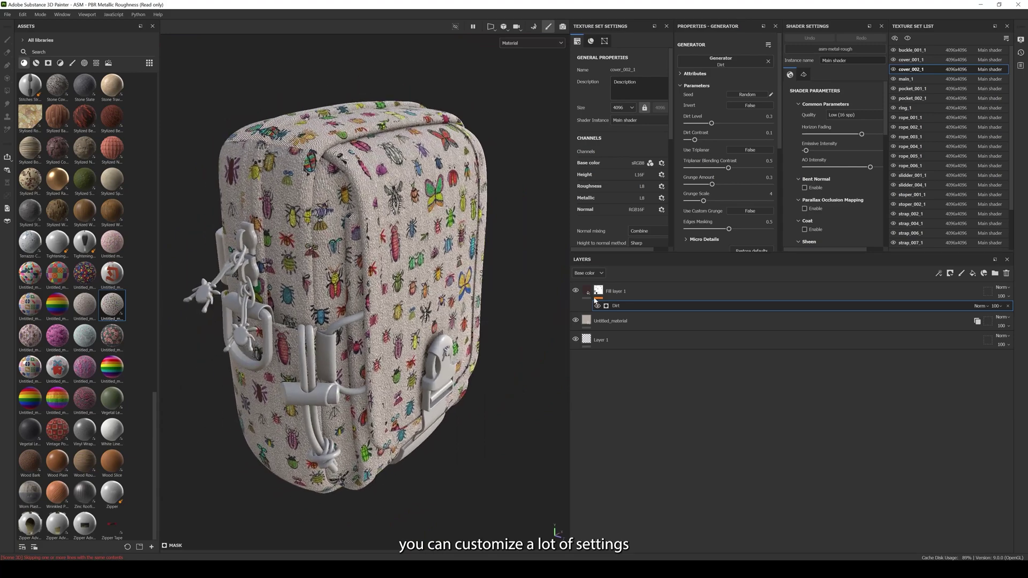
{"action": "right_click_drag", "start_coordinate": [431, 275], "coordinate": [524, 273], "text": "shift"}
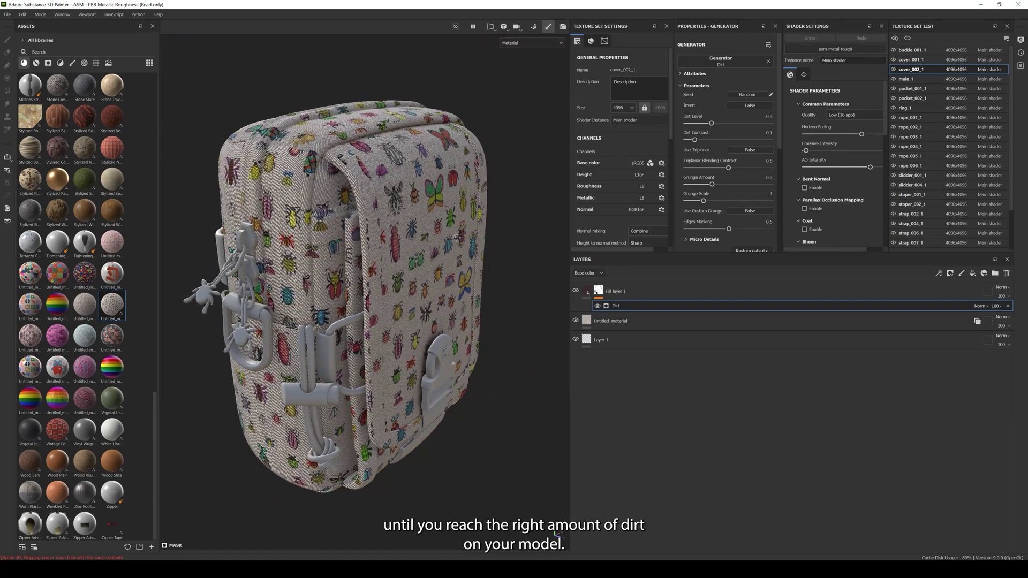
{"action": "left_click", "coordinate": [588, 322]}
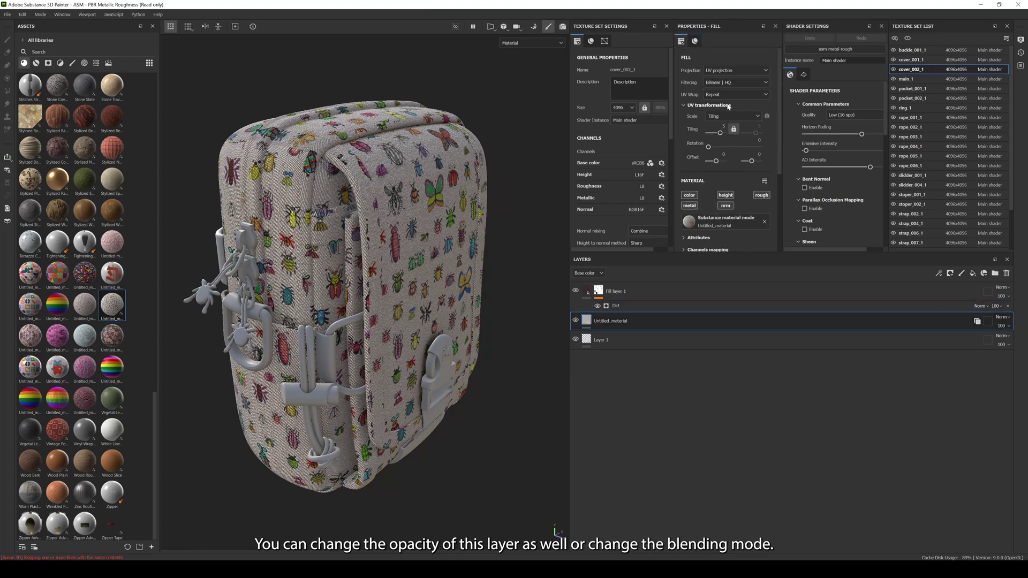
{"action": "left_click_drag", "start_coordinate": [450, 228], "coordinate": [399, 239], "text": "alt"}
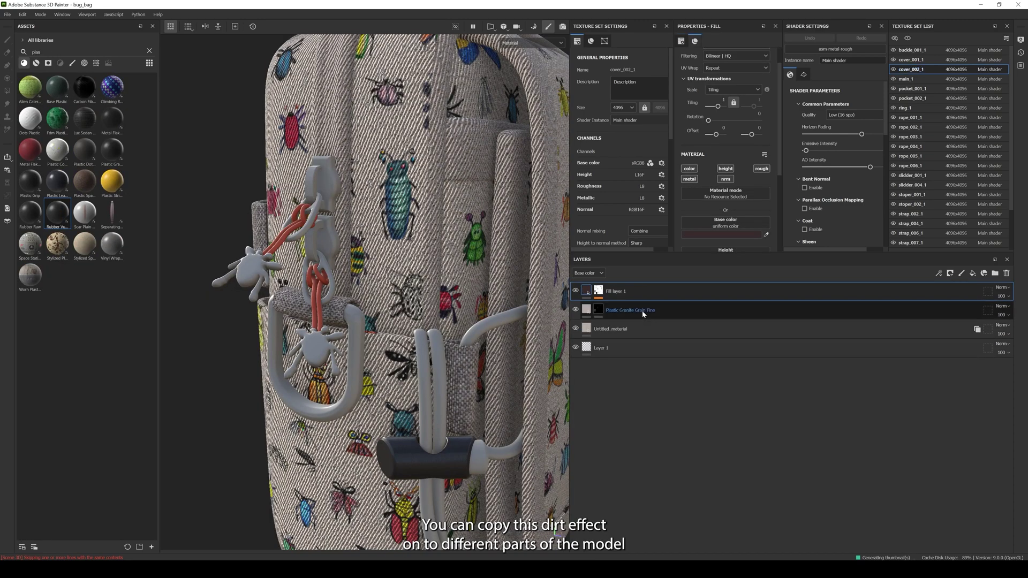
- Instance the dirt fill layer across the other texture sets
{"action": "right_click", "coordinate": [624, 296]}
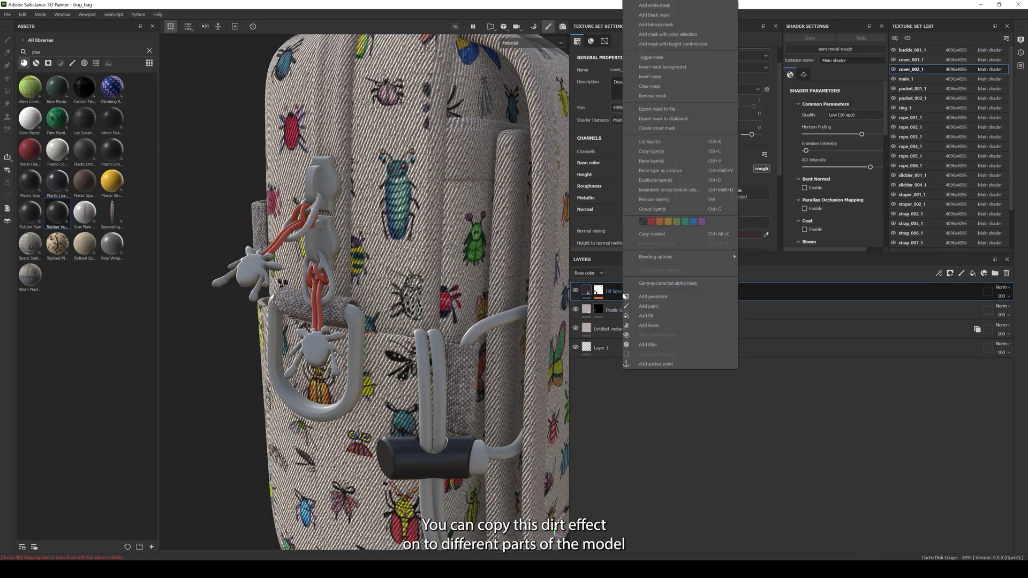
{"action": "left_click", "coordinate": [667, 191]}
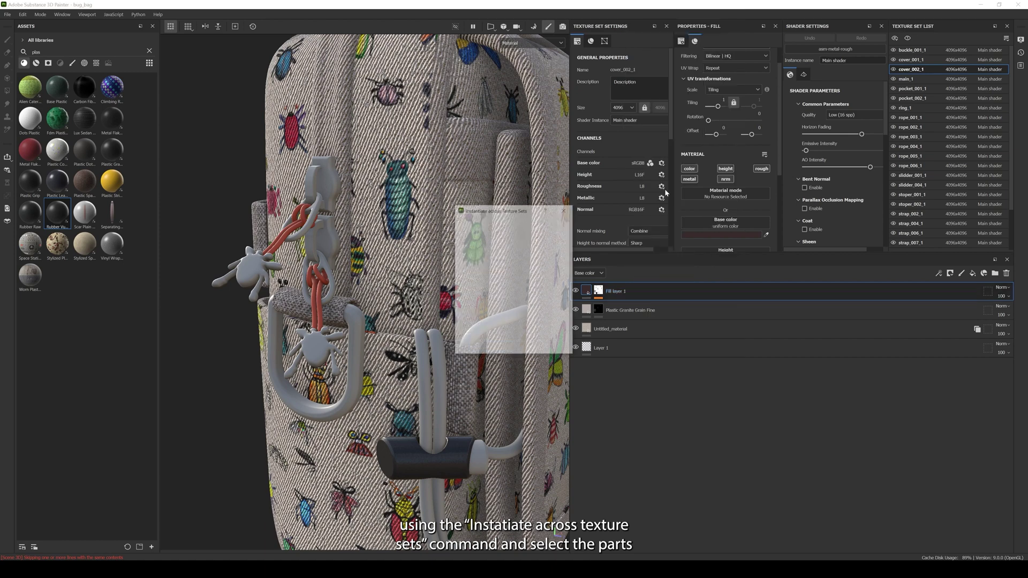
{"action": "left_click", "coordinate": [499, 348]}
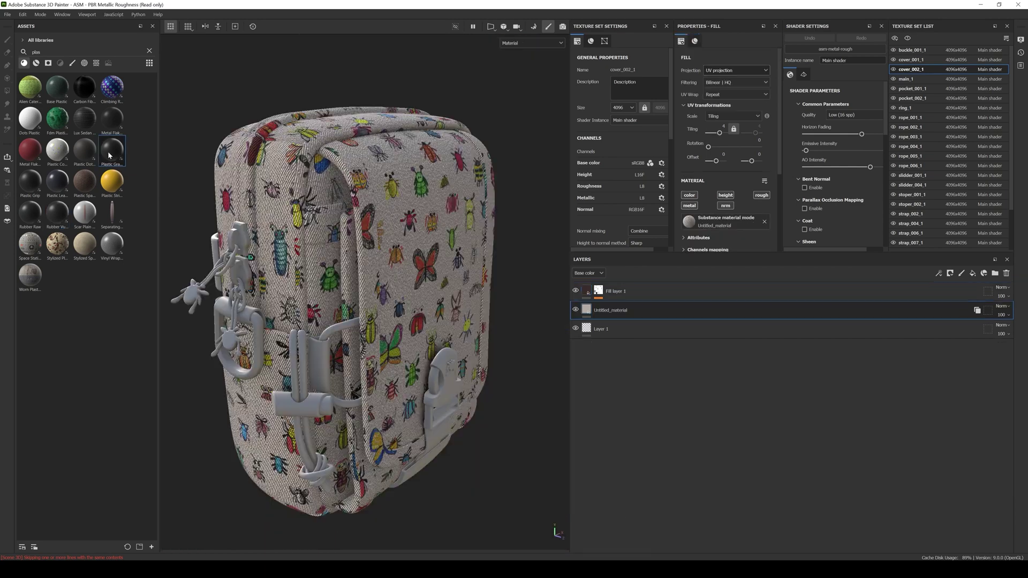
- Place the Plastic Granite Grain Fine material above the bug fabric layer and give it a black mask
{"action": "left_click_drag", "start_coordinate": [112, 151], "coordinate": [642, 311]}
{"action": "left_click", "coordinate": [950, 273]}
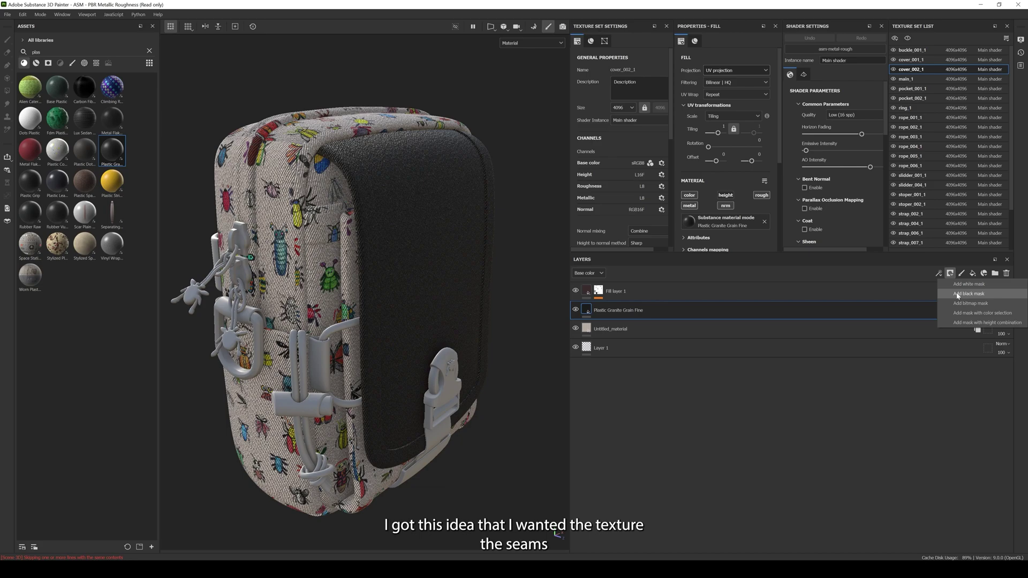
{"action": "left_click", "coordinate": [957, 294]}
- Reveal the Plastic Granite Grain Fine layer along the front flap's border seams using Polygon Fill in UV Chunk Fill mode
{"action": "left_click", "coordinate": [745, 41]}
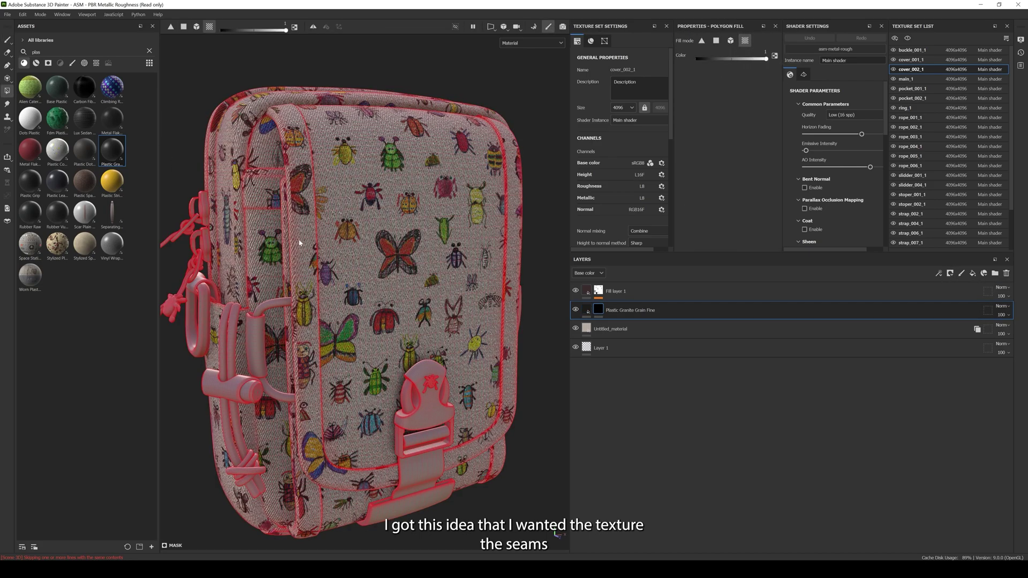
{"action": "left_click", "coordinate": [312, 245]}
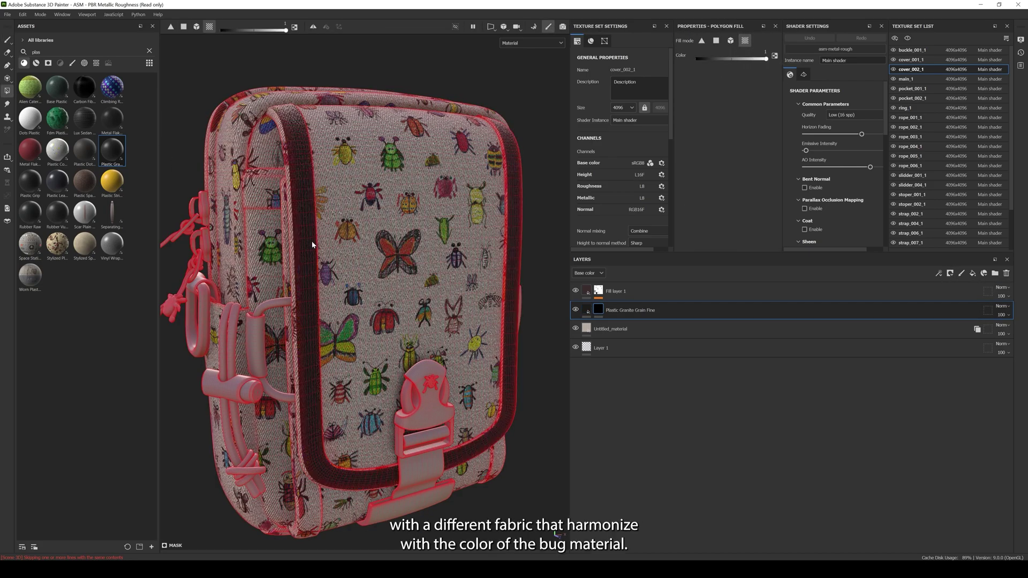
{"action": "scroll", "coordinate": [507, 304], "scroll_direction": "up", "scroll_amount": 5}
{"action": "left_click", "coordinate": [498, 302]}
{"action": "scroll", "coordinate": [500, 302], "scroll_direction": "down", "scroll_amount": 4}
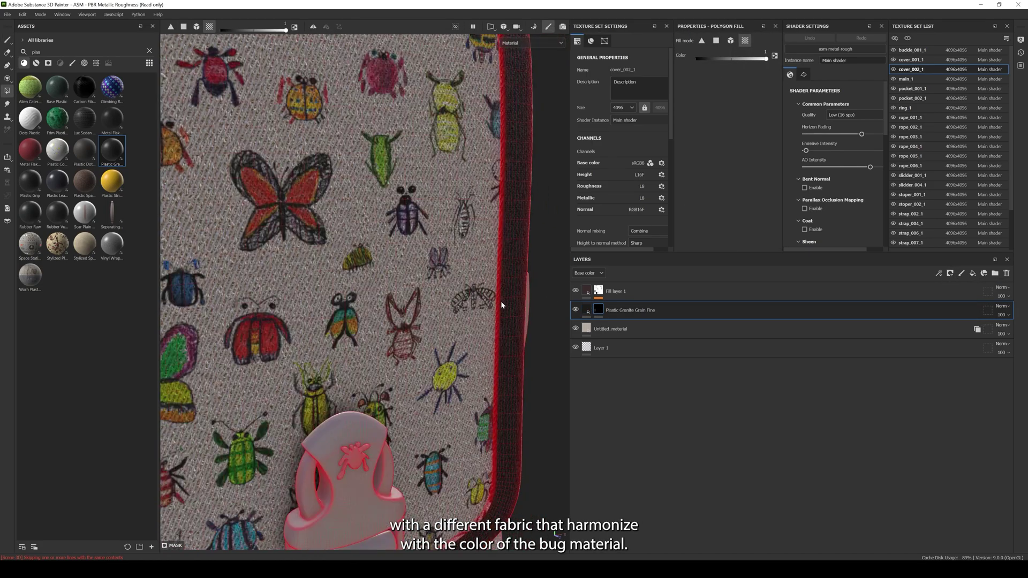
{"action": "left_click_drag", "start_coordinate": [241, 281], "coordinate": [260, 211], "text": "alt"}
{"action": "left_click", "coordinate": [285, 281]}
{"action": "scroll", "coordinate": [286, 281], "scroll_direction": "down", "scroll_amount": 3}
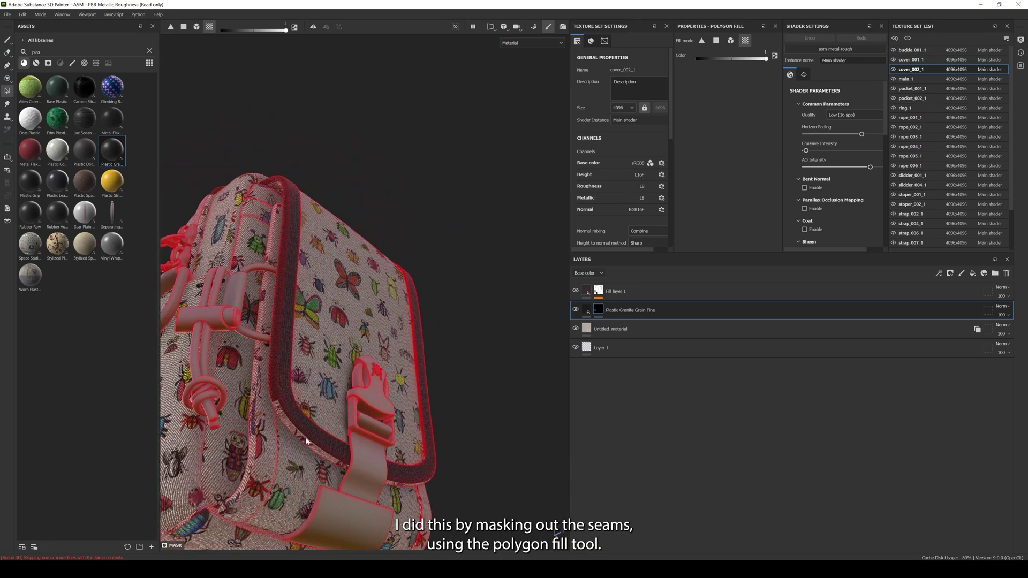
{"action": "left_click_drag", "start_coordinate": [345, 422], "coordinate": [214, 321], "text": "alt"}
{"action": "left_click", "coordinate": [424, 367]}
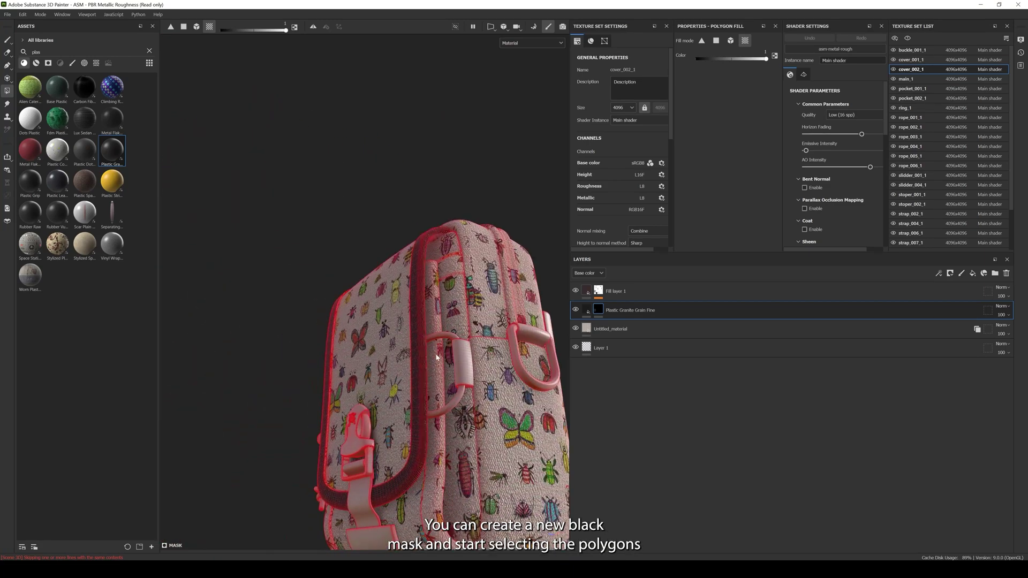
{"action": "left_click_drag", "start_coordinate": [425, 367], "coordinate": [518, 383], "text": "alt"}
{"action": "middle_click_drag", "start_coordinate": [414, 360], "coordinate": [457, 300], "text": "alt"}
{"action": "scroll", "coordinate": [457, 301], "scroll_direction": "up", "scroll_amount": 3}
{"action": "left_click_drag", "start_coordinate": [407, 300], "coordinate": [474, 289], "text": "alt"}
{"action": "scroll", "coordinate": [453, 291], "scroll_direction": "down", "scroll_amount": 2}
- Sample a color from the bug fabric for the seam material, and lighten it to a pale pinkish grey
{"action": "left_click", "coordinate": [586, 309]}
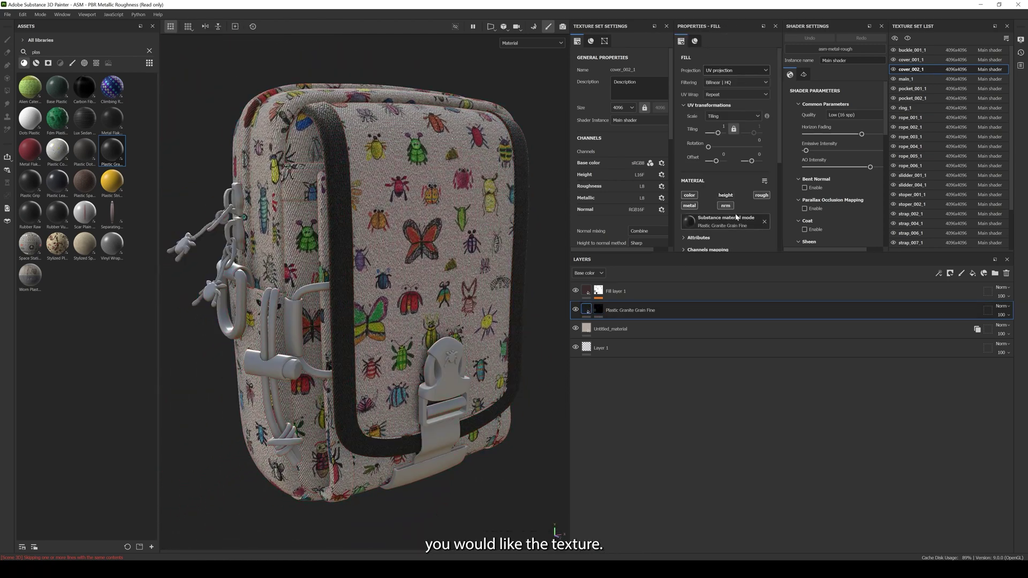
{"action": "scroll", "coordinate": [737, 210], "scroll_direction": "down", "scroll_amount": 2}
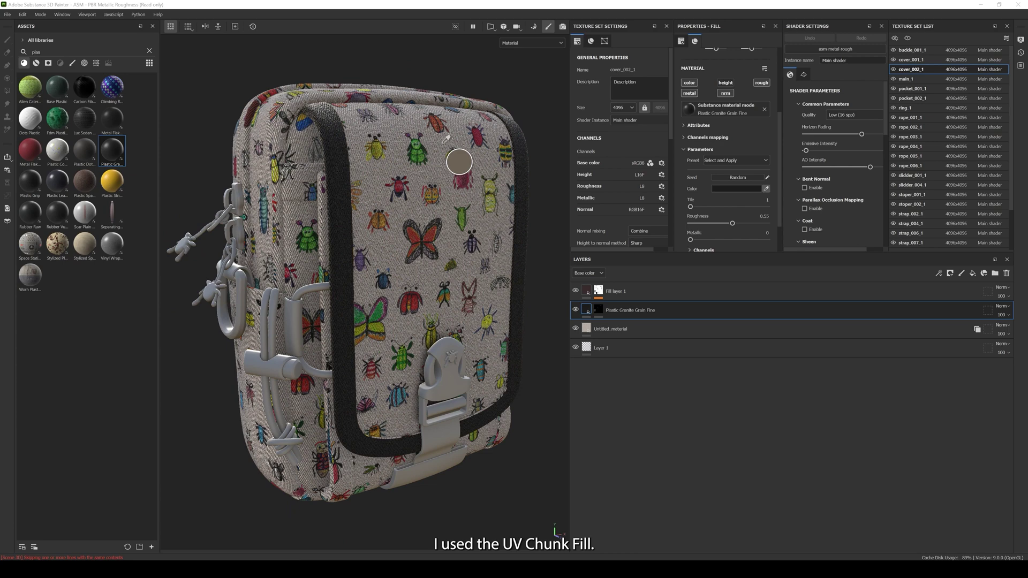
{"action": "left_click", "coordinate": [443, 147]}
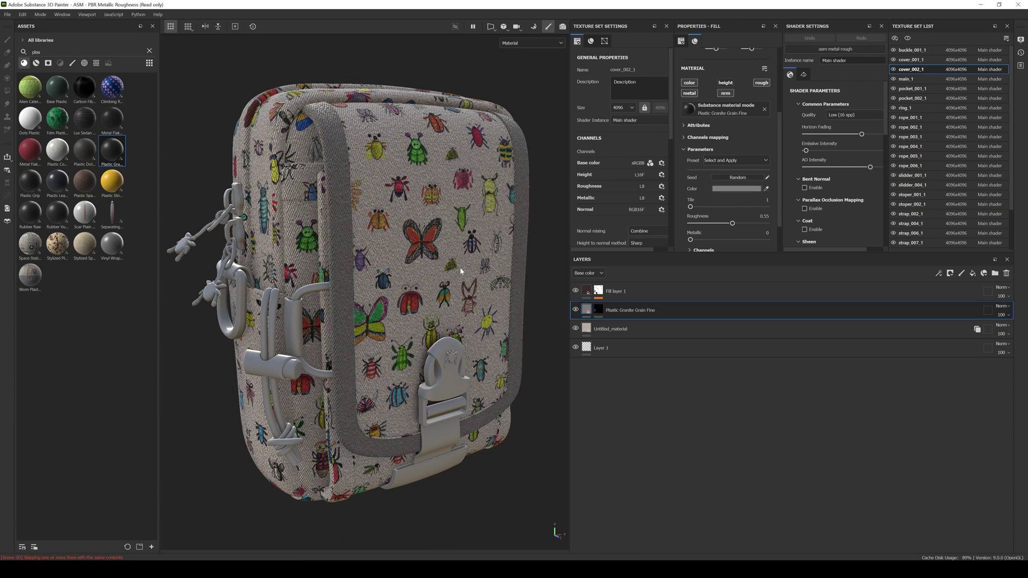
{"action": "mouse_move", "coordinate": [460, 268]}
{"action": "left_mouse_down", "text": "alt"}
{"action": "mouse_move", "coordinate": [409, 267]}
{"action": "mouse_move", "coordinate": [449, 268]}
{"action": "left_mouse_up", "text": "alt"}
{"action": "left_click", "coordinate": [747, 189]}
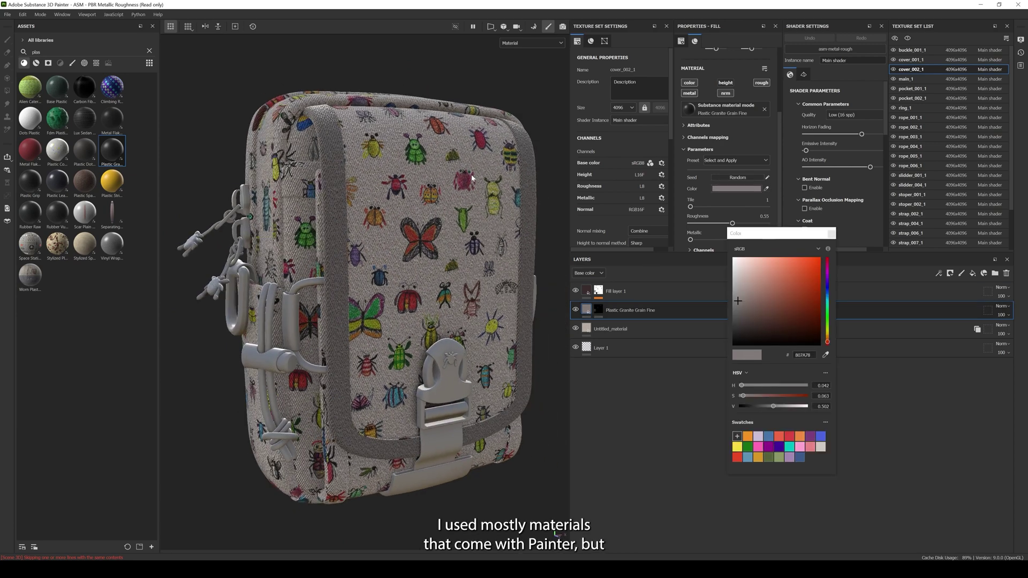
{"action": "left_click", "coordinate": [736, 289]}
{"action": "left_click_drag", "start_coordinate": [735, 288], "coordinate": [740, 283]}
{"action": "left_click", "coordinate": [832, 234]}
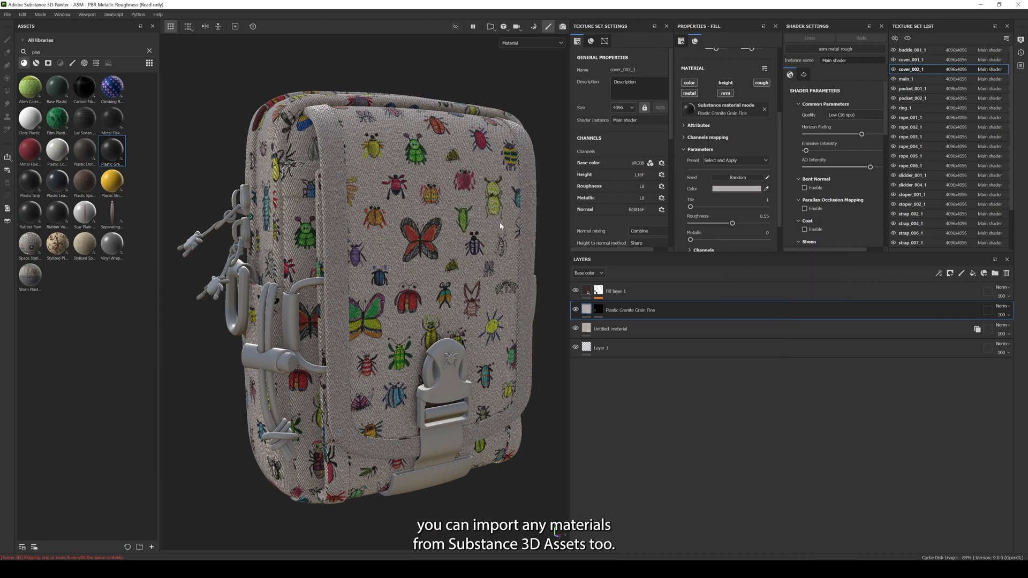
- Inspect the front flap's seam edge up close with the seam layer's mask in Polygon Fill mode
{"action": "left_click_drag", "start_coordinate": [500, 227], "coordinate": [369, 241], "text": "alt"}
{"action": "scroll", "coordinate": [359, 243], "scroll_direction": "up", "scroll_amount": 2}
{"action": "scroll", "coordinate": [359, 247], "scroll_direction": "up", "scroll_amount": 3}
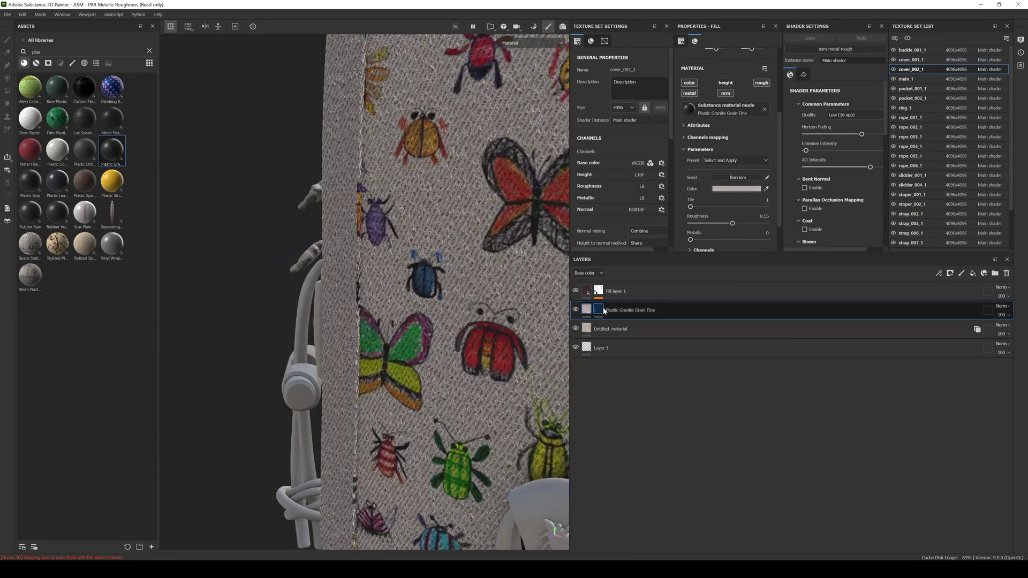
{"action": "key", "text": "4"}
{"action": "scroll", "coordinate": [347, 285], "scroll_direction": "down", "scroll_amount": 5}
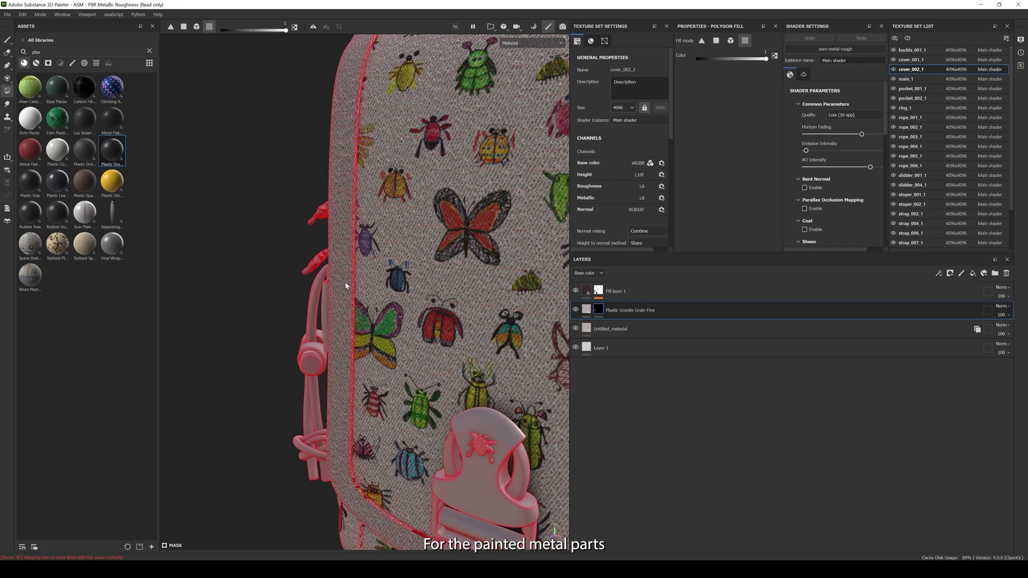
{"action": "left_click_drag", "start_coordinate": [347, 285], "coordinate": [384, 287], "text": "alt"}
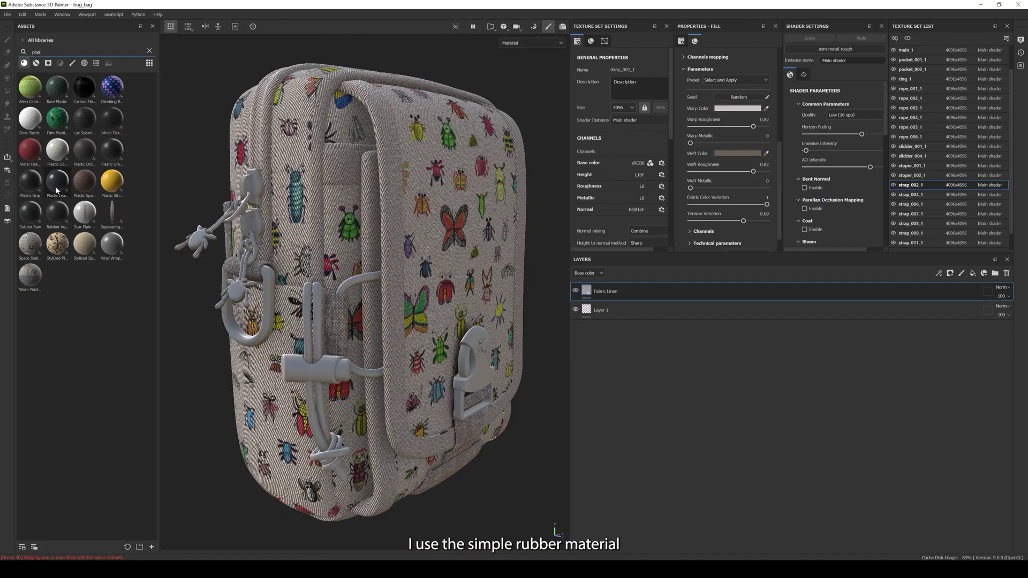
- Apply the Plastic Leather Grain Fine material to the cord stopper on the backpack's side
{"action": "mouse_move", "coordinate": [57, 186]}
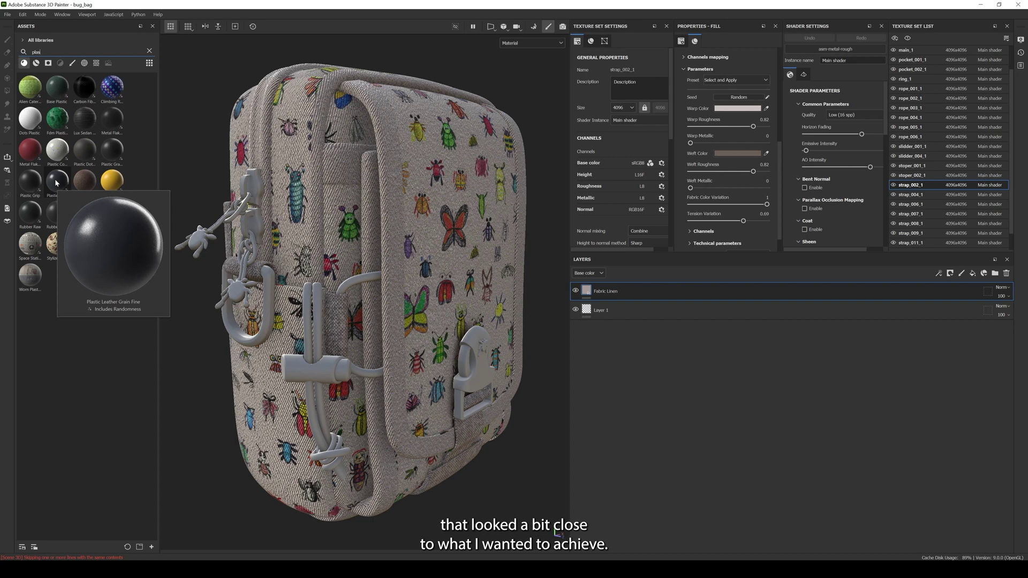
{"action": "left_click_drag", "start_coordinate": [55, 183], "coordinate": [307, 369]}
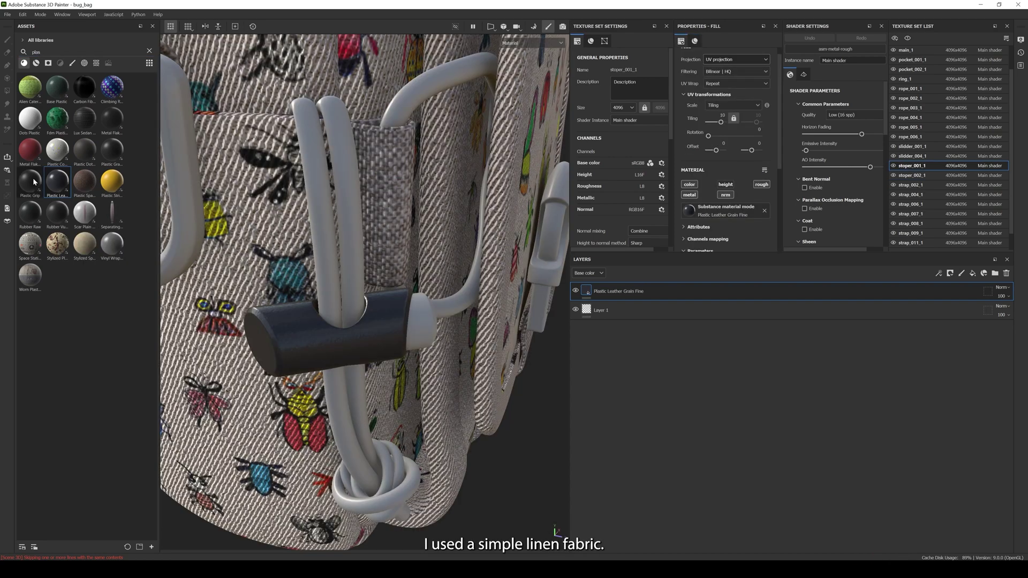
- Apply the Rubber Vulcanized Raw material to the bug zipper pulls' cords and set its color to the coral red swatch EF6241
{"action": "mouse_move", "coordinate": [56, 219]}
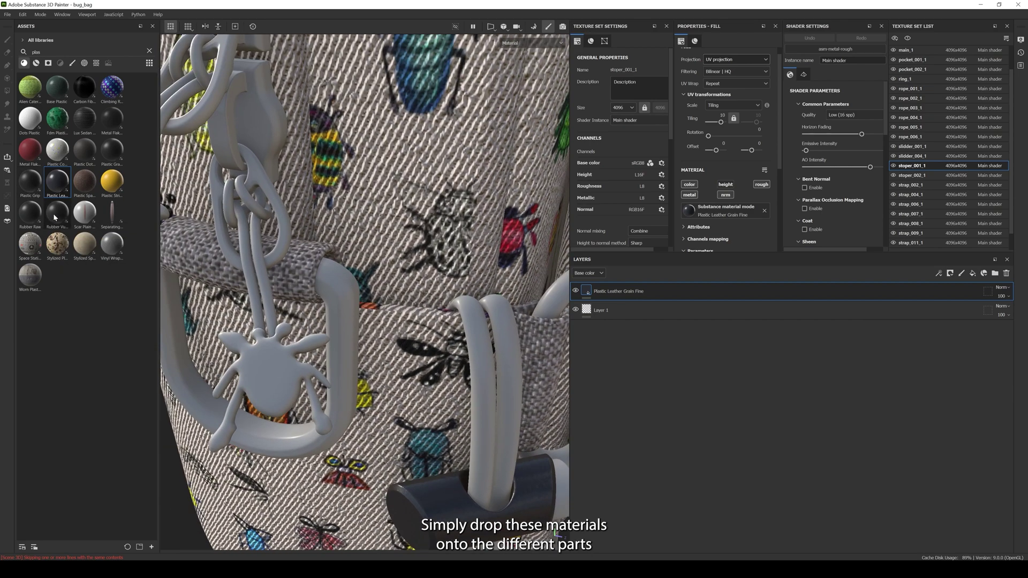
{"action": "left_click_drag", "start_coordinate": [54, 217], "coordinate": [268, 273]}
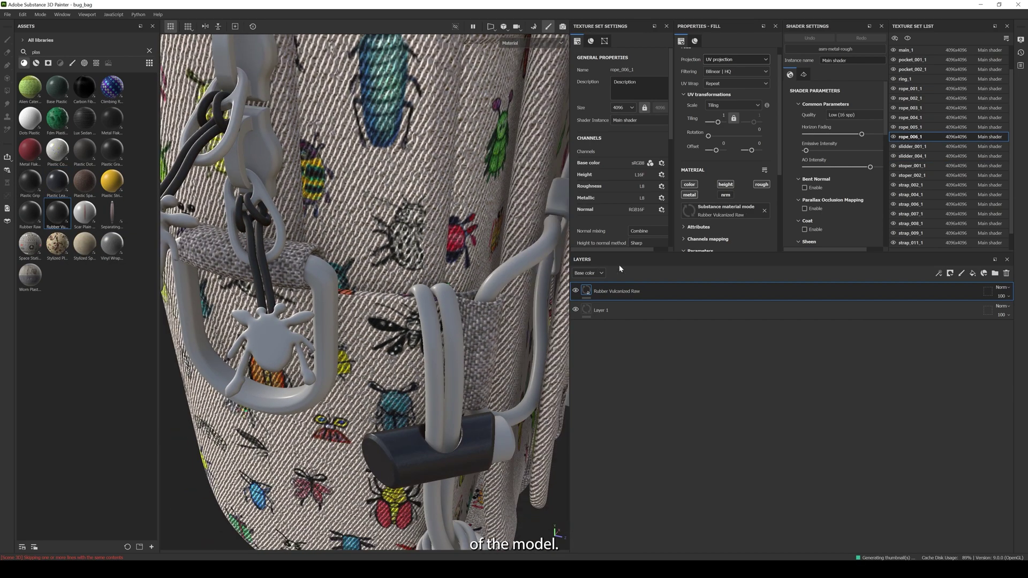
{"action": "scroll", "coordinate": [718, 201], "scroll_direction": "down", "scroll_amount": 5}
{"action": "left_click", "coordinate": [736, 162]}
{"action": "left_click", "coordinate": [779, 436]}
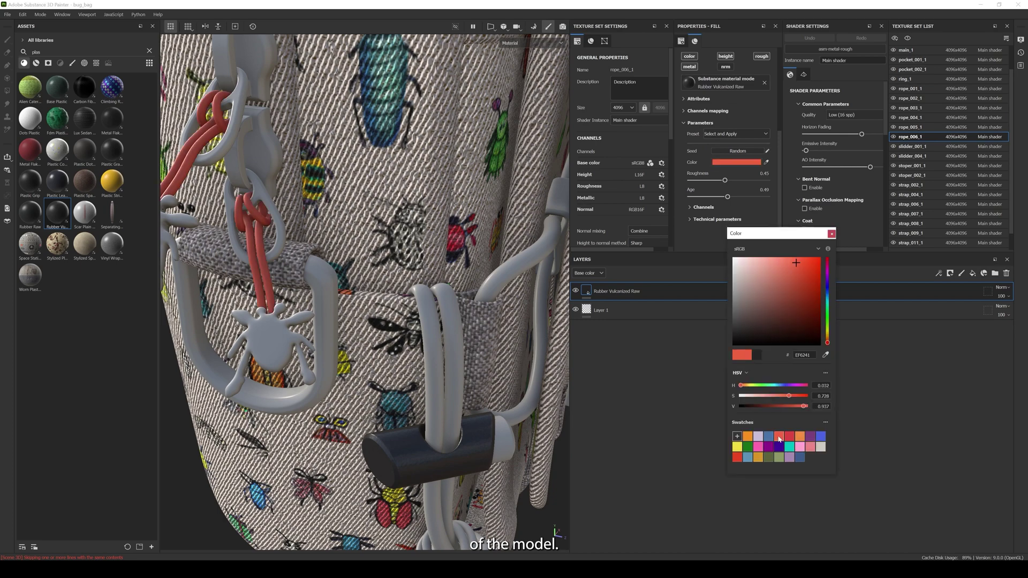
- Apply the Climbing Rope material to the cord running through the side stopper and set its tiling to 60
{"action": "scroll", "coordinate": [396, 294], "scroll_direction": "down", "scroll_amount": 4}
{"action": "left_click_drag", "start_coordinate": [397, 293], "coordinate": [332, 298], "text": "alt"}
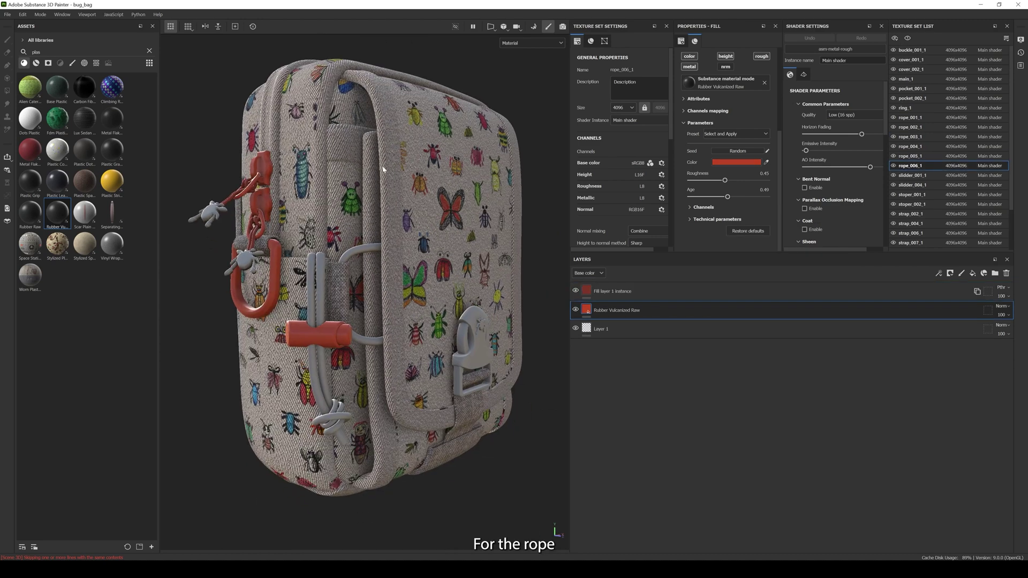
{"action": "left_click_drag", "start_coordinate": [112, 87], "coordinate": [314, 279]}
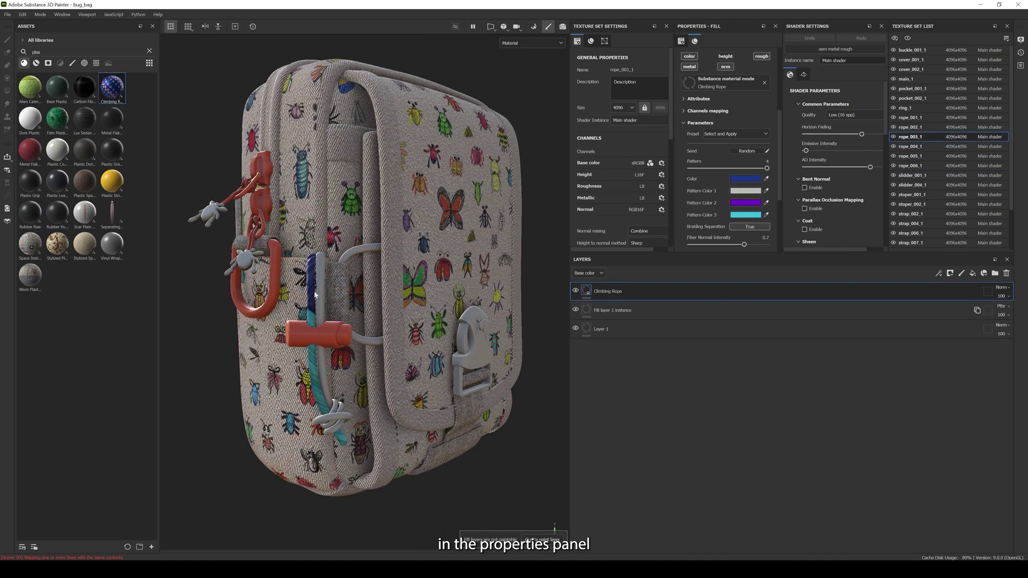
{"action": "scroll", "coordinate": [737, 179], "scroll_direction": "up", "scroll_amount": 3}
{"action": "left_click", "coordinate": [723, 126]}
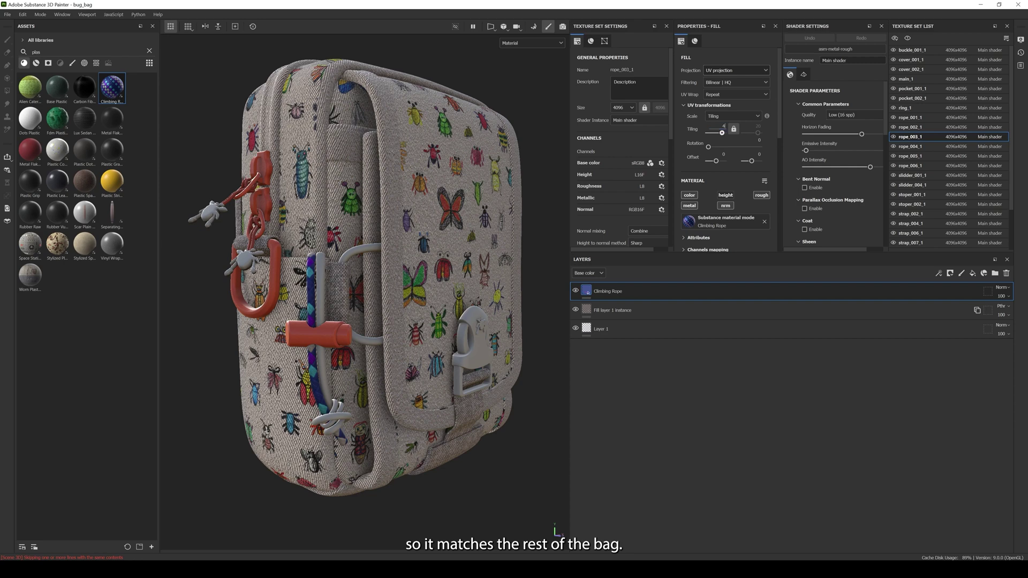
{"action": "left_click", "coordinate": [722, 126]}
{"action": "type", "text": "60"}
{"action": "key", "text": "Return"}
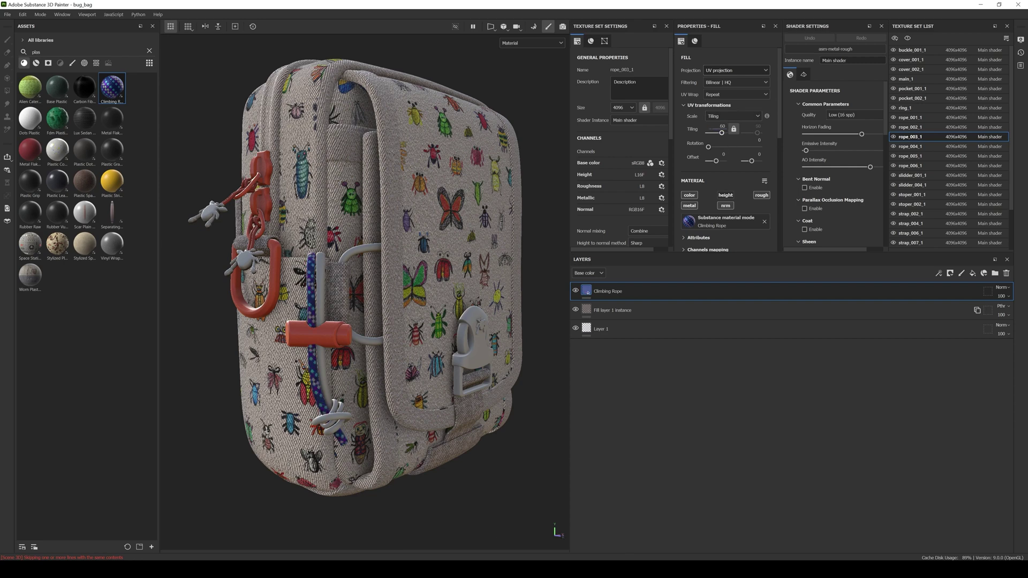
- Recolor the rope with the coral swatch for Pattern Color 3 and the beige swatch D1C8BC for its main color
{"action": "scroll", "coordinate": [730, 152], "scroll_direction": "down", "scroll_amount": 5}
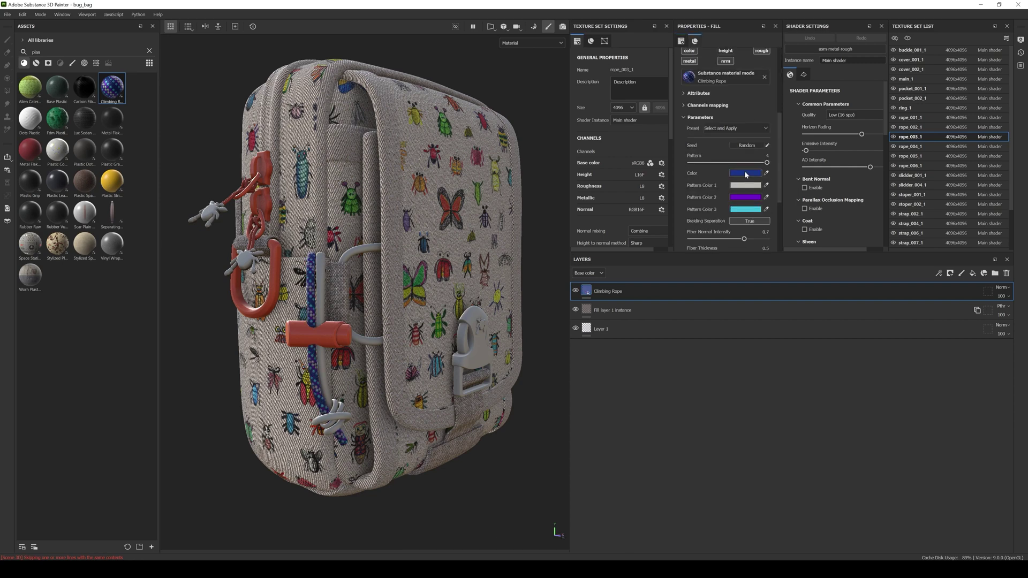
{"action": "left_click", "coordinate": [743, 211]}
{"action": "left_click", "coordinate": [748, 445]}
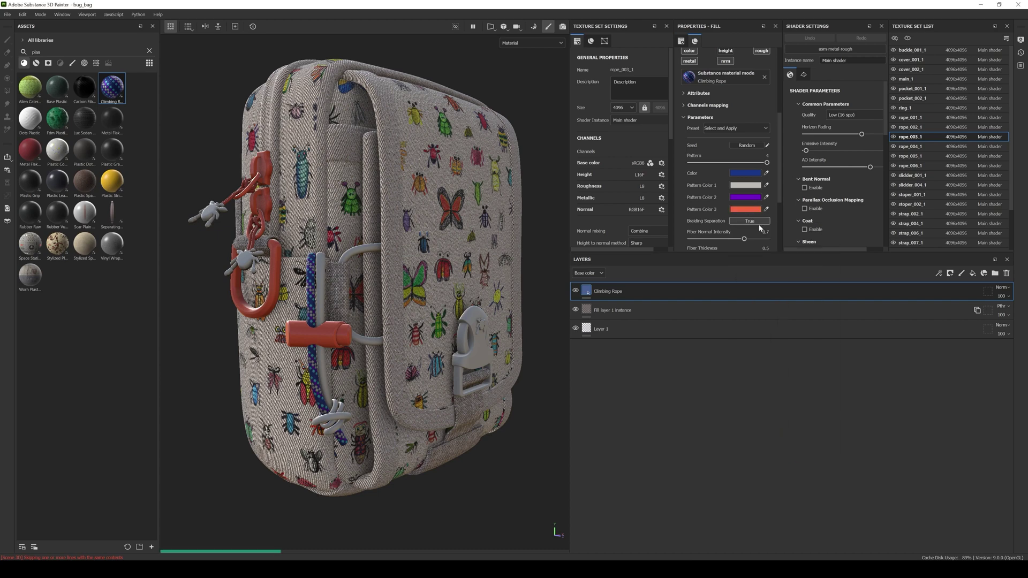
{"action": "left_click", "coordinate": [757, 174]}
{"action": "left_click", "coordinate": [827, 355]}
{"action": "left_click", "coordinate": [737, 457]}
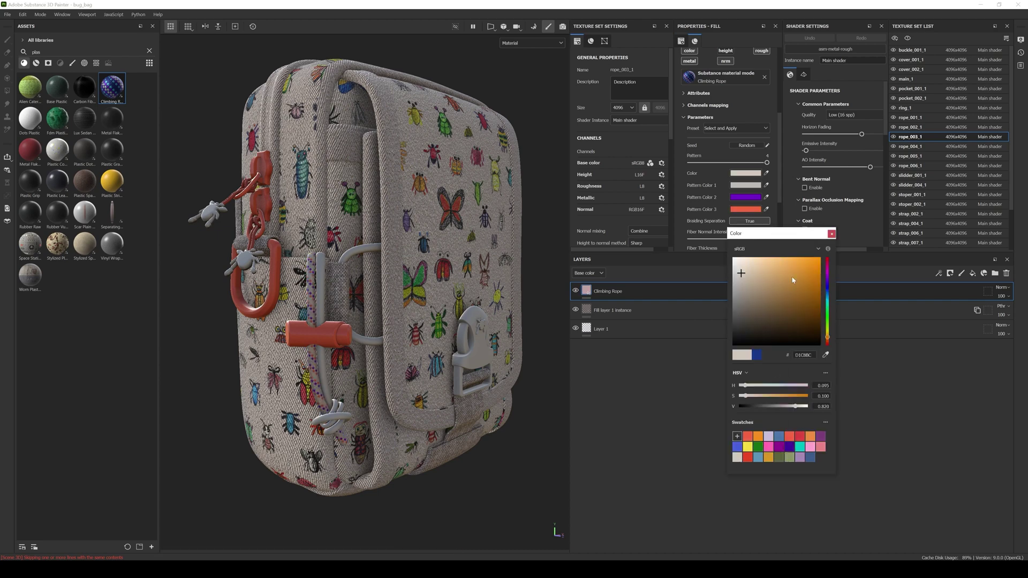
{"action": "left_click", "coordinate": [831, 234]}
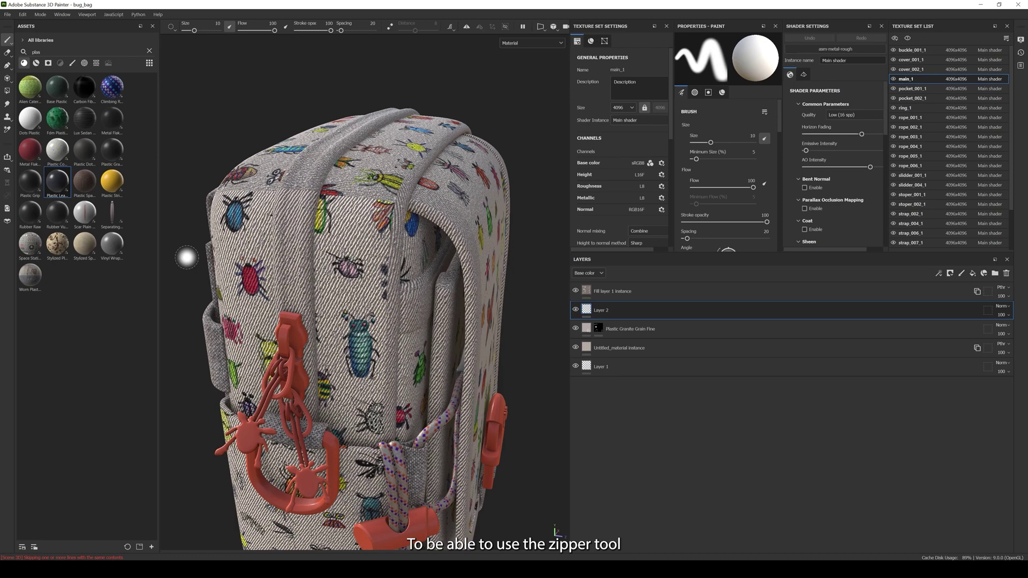
- Choose the Zipper Tape brush and extend its path down the backpack's side seam to the D-ring strap
{"action": "left_click", "coordinate": [72, 62]}
{"action": "scroll", "coordinate": [85, 321], "scroll_direction": "down", "scroll_amount": 10}
{"action": "left_click", "coordinate": [57, 522]}
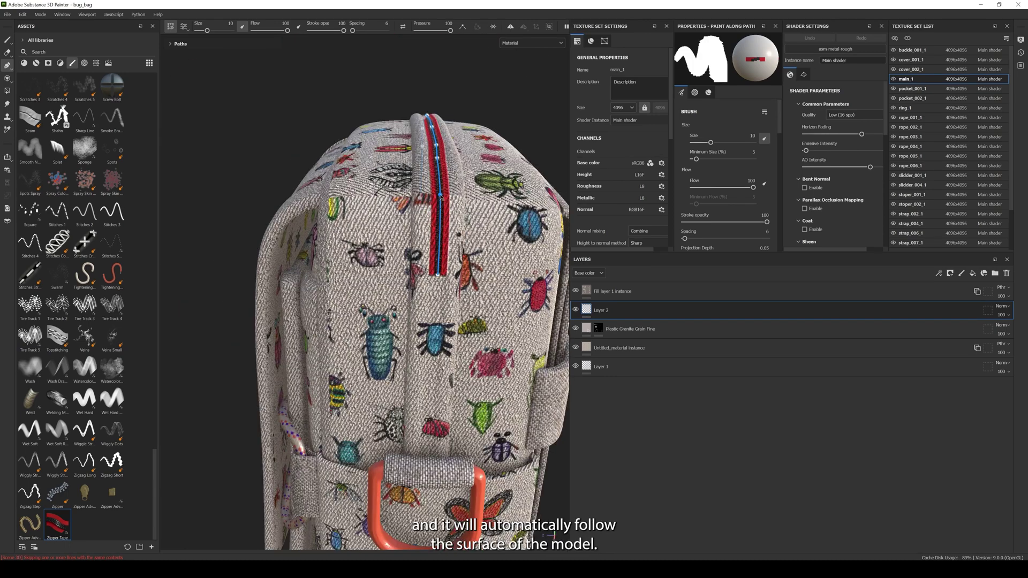
{"action": "left_click", "coordinate": [435, 367]}
{"action": "left_click", "coordinate": [426, 455]}
{"action": "left_click_drag", "start_coordinate": [435, 368], "coordinate": [431, 373]}
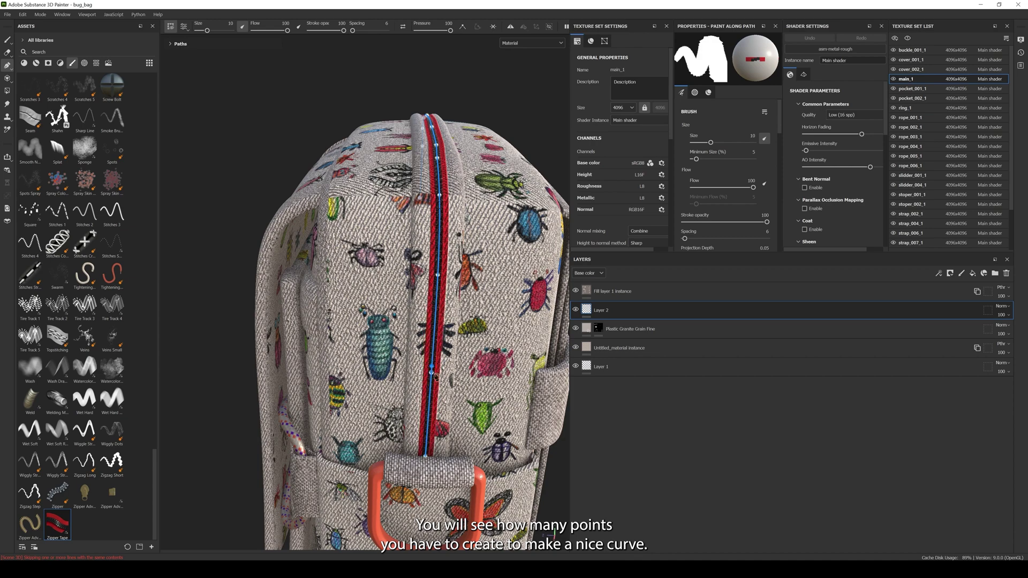
- Set the zipper layer's blending mode to Normal in the Normal and Height channels, and return the layer stack to Base color
{"action": "left_click", "coordinate": [588, 315]}
{"action": "left_click", "coordinate": [1002, 306]}
{"action": "left_click", "coordinate": [982, 41]}
{"action": "left_click", "coordinate": [587, 272]}
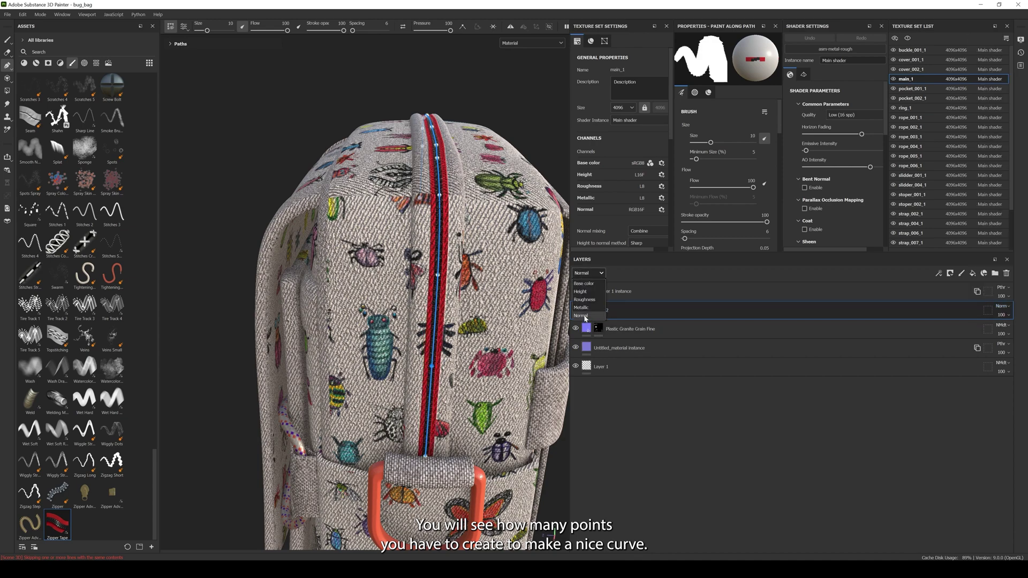
{"action": "left_click", "coordinate": [581, 291]}
{"action": "left_click", "coordinate": [1002, 306]}
{"action": "left_click", "coordinate": [993, 40]}
{"action": "scroll", "coordinate": [437, 343], "scroll_direction": "up", "scroll_amount": 5}
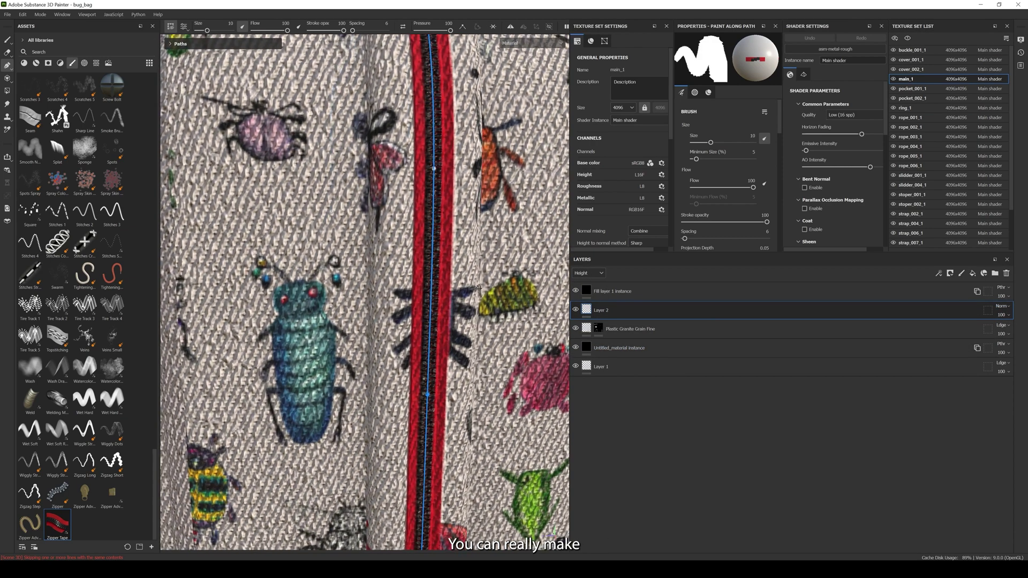
{"action": "left_click", "coordinate": [1007, 307]}
{"action": "left_click", "coordinate": [1007, 308]}
{"action": "left_click", "coordinate": [588, 273]}
{"action": "left_click", "coordinate": [589, 283]}
{"action": "scroll", "coordinate": [431, 321], "scroll_direction": "down", "scroll_amount": 5}
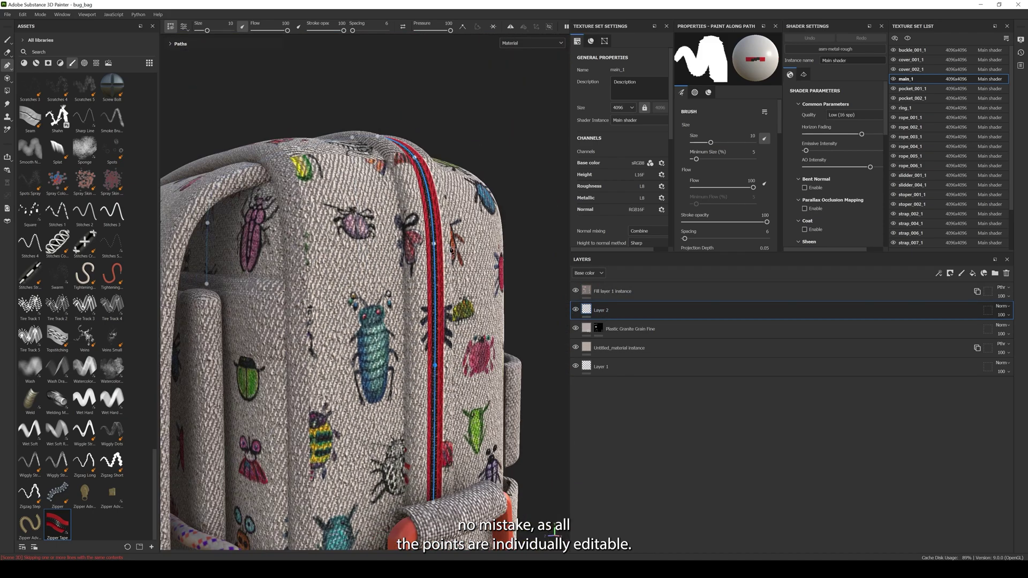
- Change the zipper tape's fabric color to the coral red swatch
{"action": "scroll", "coordinate": [449, 249], "scroll_direction": "up", "scroll_amount": 5}
{"action": "scroll", "coordinate": [426, 405], "scroll_direction": "down", "scroll_amount": 5}
{"action": "left_click_drag", "start_coordinate": [779, 117], "coordinate": [779, 232]}
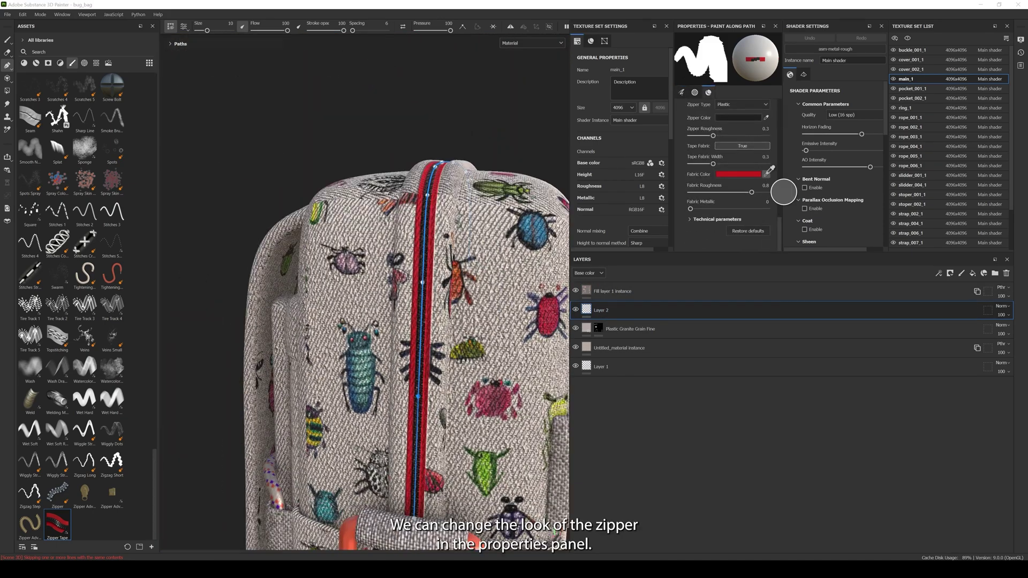
{"action": "left_click", "coordinate": [748, 174]}
{"action": "left_click", "coordinate": [748, 436]}
{"action": "left_click", "coordinate": [598, 323]}
{"action": "left_click", "coordinate": [601, 311]}
{"action": "scroll", "coordinate": [691, 219], "scroll_direction": "down", "scroll_amount": 5}
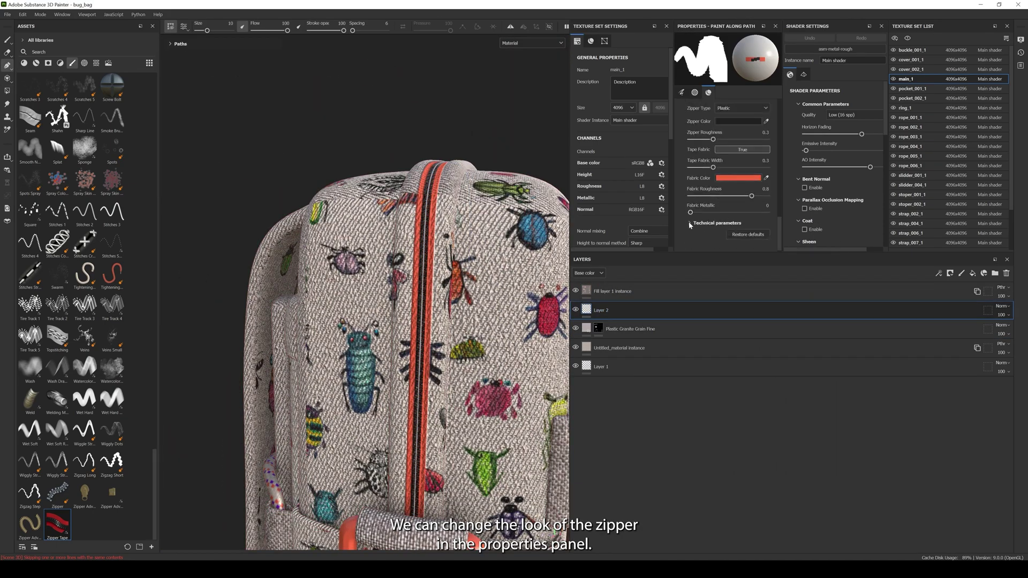
- Recolor the plastic zipper teeth a slightly darker coral red and widen the tape fabric to 0.62
{"action": "scroll", "coordinate": [739, 172], "scroll_direction": "up", "scroll_amount": 3}
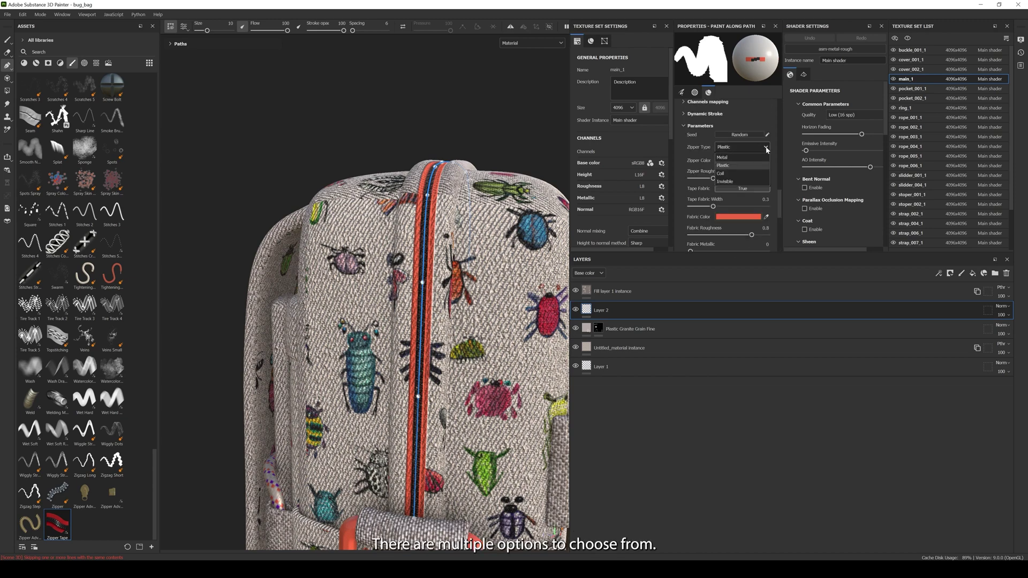
{"action": "left_click", "coordinate": [746, 162]}
{"action": "left_click", "coordinate": [747, 435]}
{"action": "left_click_drag", "start_coordinate": [789, 273], "coordinate": [801, 281]}
{"action": "left_click_drag", "start_coordinate": [713, 206], "coordinate": [733, 206]}
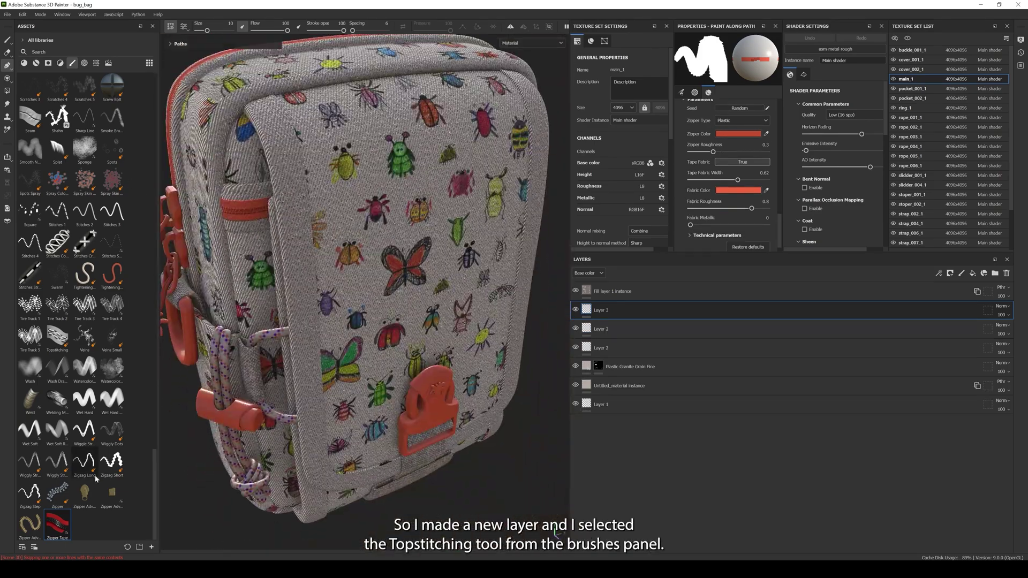
- Stitch along the front flap's edge with the Topstitching brush, using a light thread color
{"action": "left_click", "coordinate": [57, 337]}
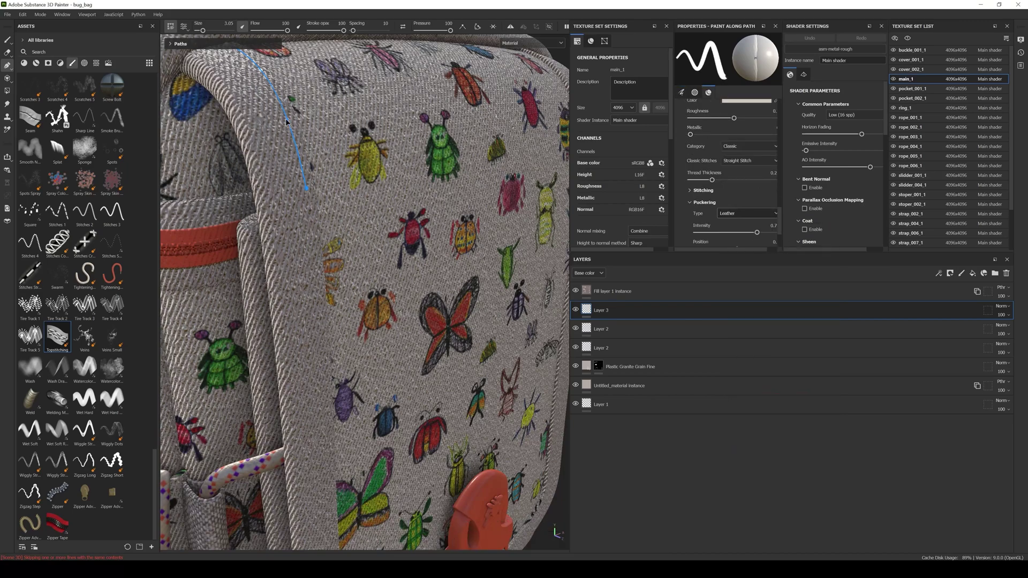
{"action": "left_click", "coordinate": [831, 234]}
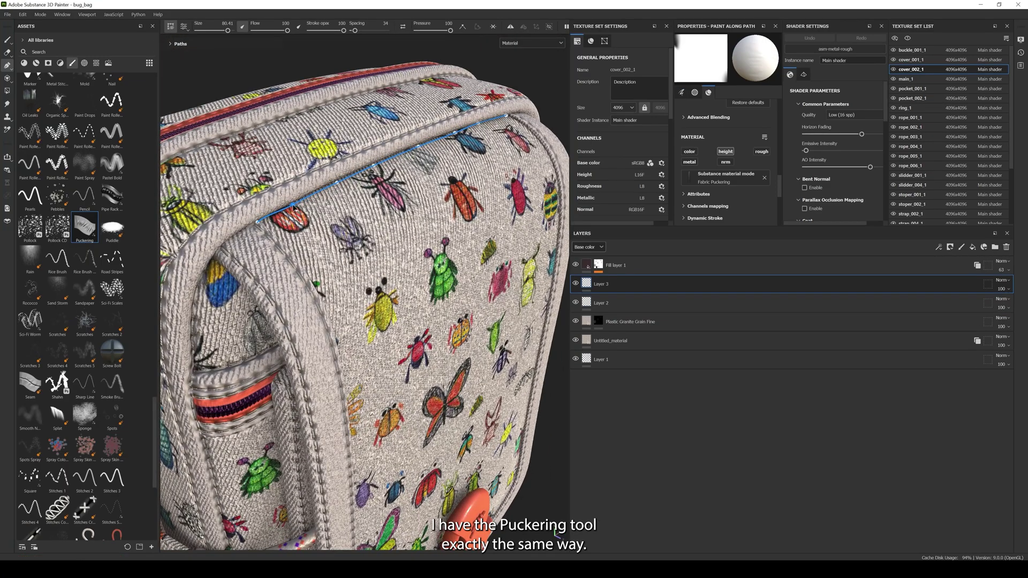
- Hide the bug fabric layer and fine-tune the Folds Smoothness of the puckering along the front flap's upper edge
{"action": "left_click", "coordinate": [576, 341]}
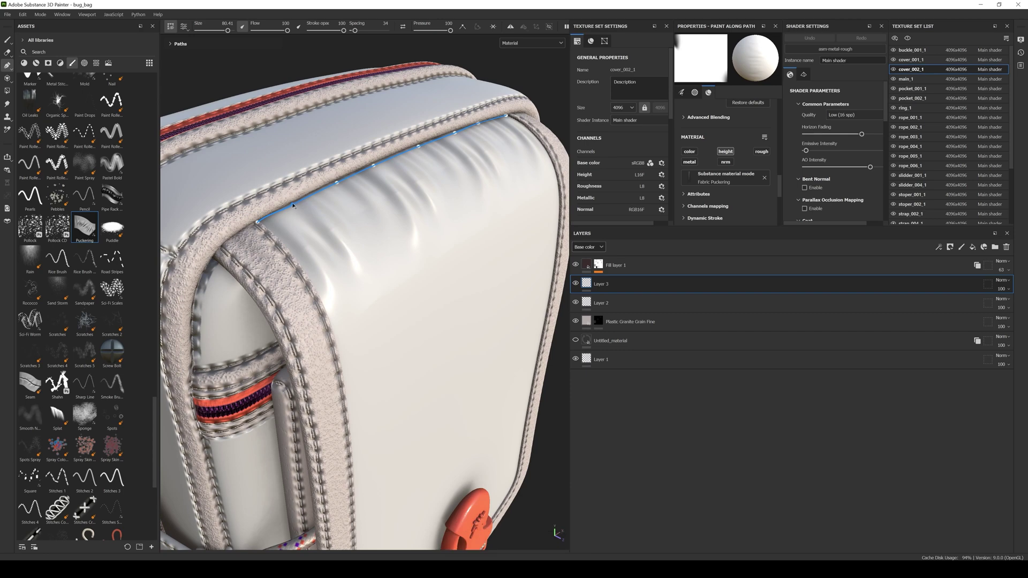
{"action": "scroll", "coordinate": [709, 179], "scroll_direction": "down", "scroll_amount": 5}
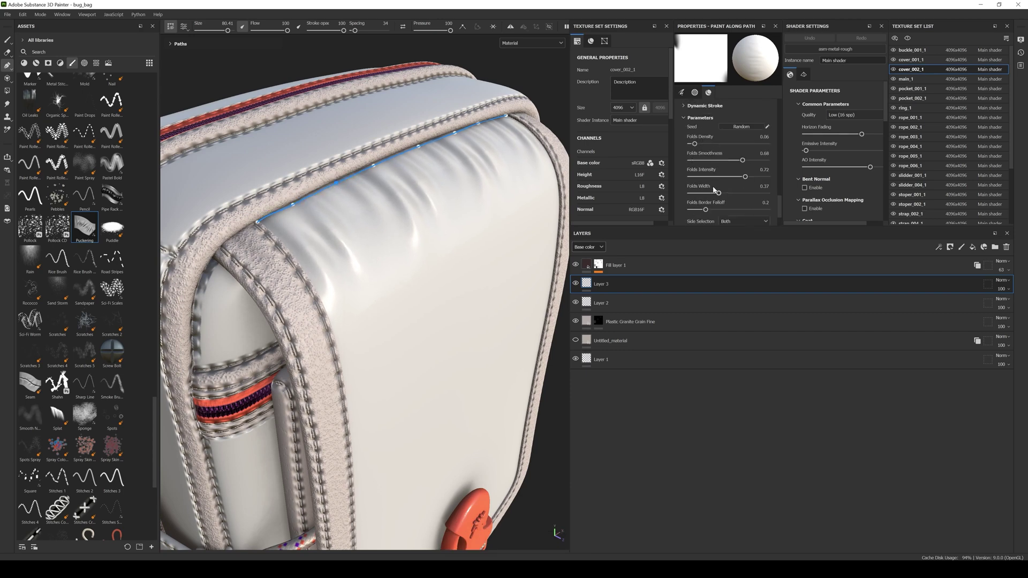
{"action": "mouse_move", "coordinate": [744, 161]}
{"action": "left_mouse_down"}
{"action": "mouse_move", "coordinate": [726, 161]}
{"action": "mouse_move", "coordinate": [743, 161]}
{"action": "left_mouse_up"}
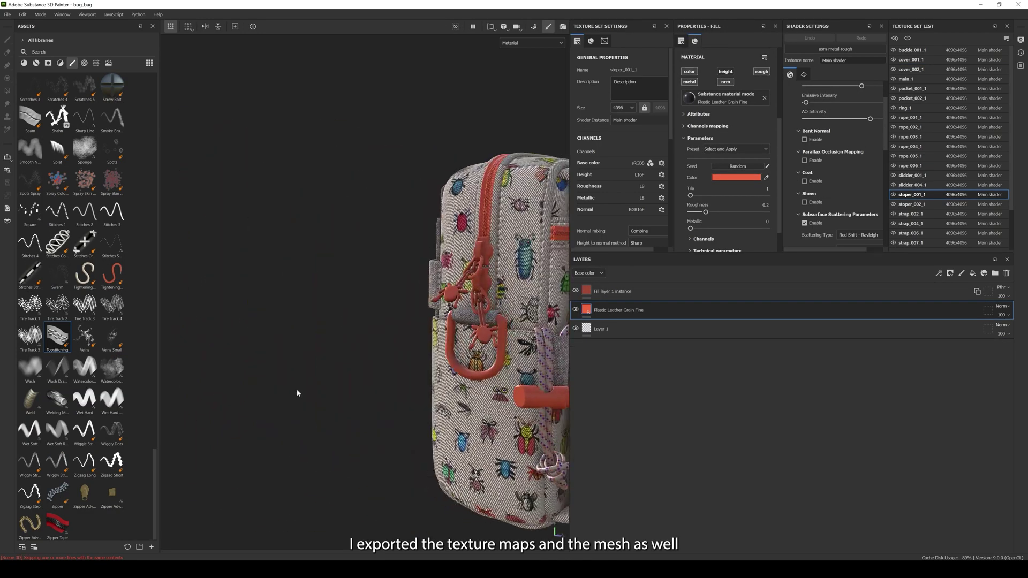
- Save the textured backpack project
{"action": "middle_click_drag", "start_coordinate": [297, 394], "coordinate": [169, 356], "text": "alt"}
{"action": "left_click_drag", "start_coordinate": [374, 348], "coordinate": [399, 337], "text": "alt"}
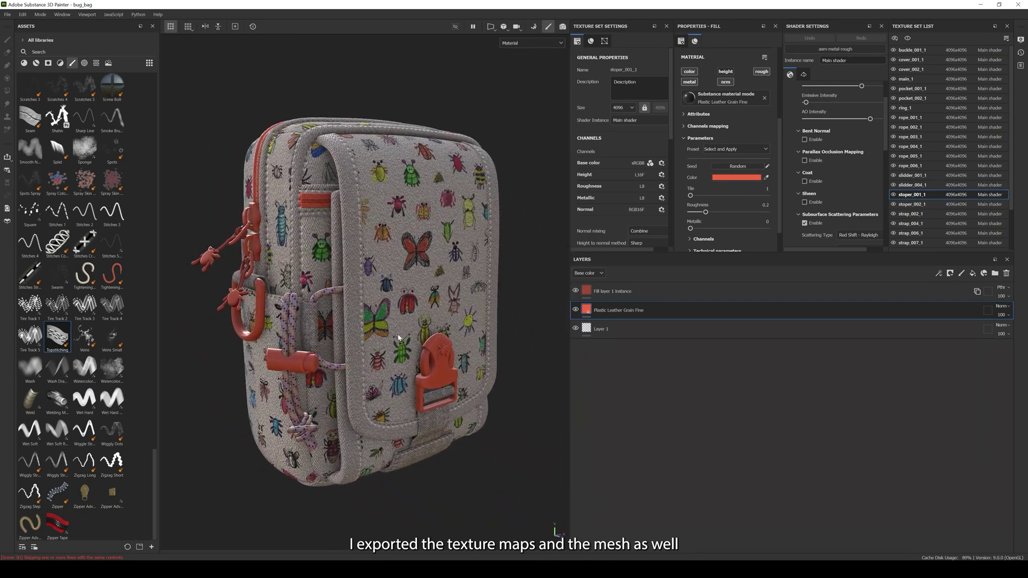
{"action": "left_click", "coordinate": [8, 14]}
{"action": "left_click", "coordinate": [22, 82]}
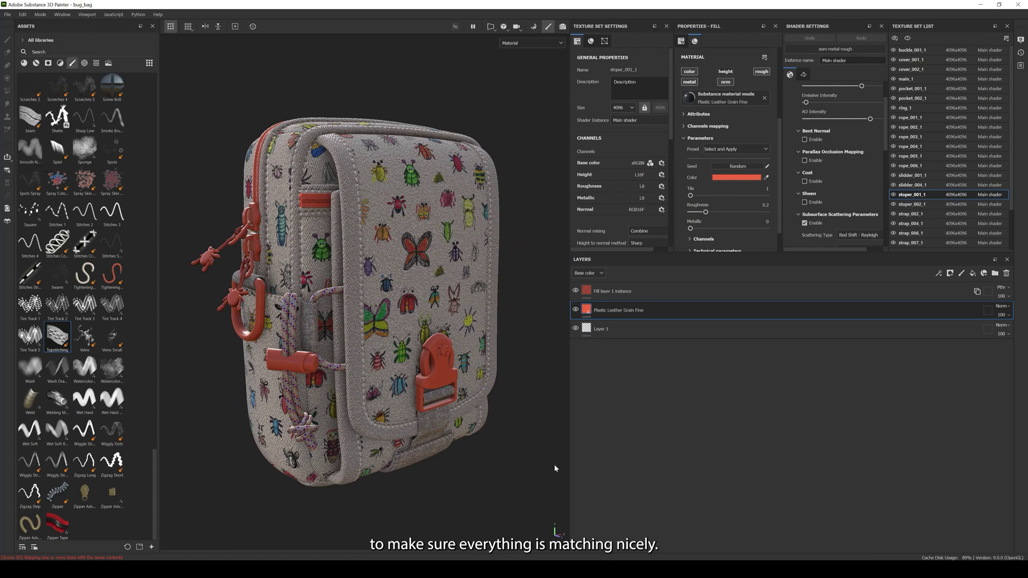
- Export the mesh, and export all texture sets as 8-bit PNG files with the PBR Metallic Roughness template
{"action": "left_click", "coordinate": [7, 15]}
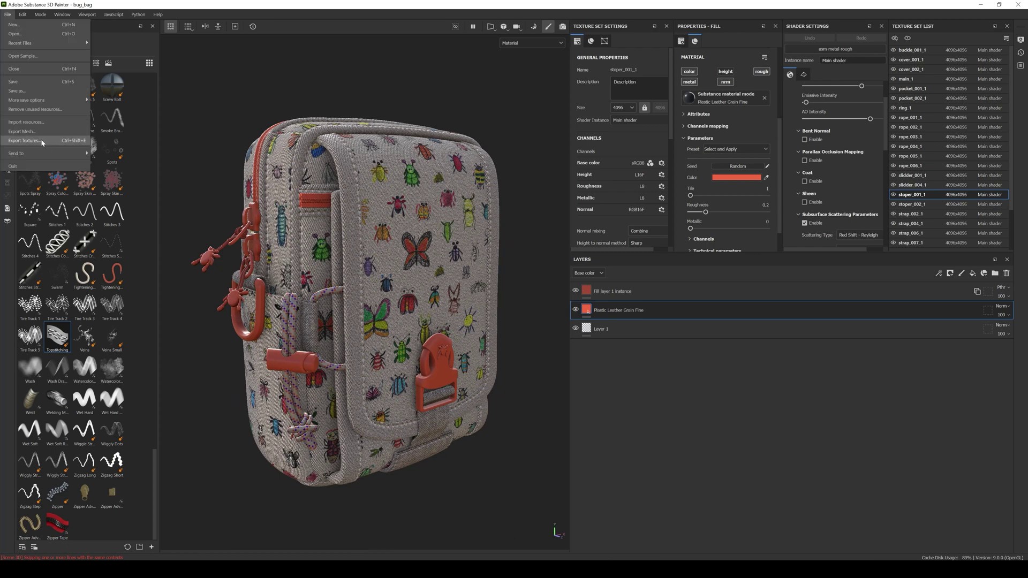
{"action": "left_click", "coordinate": [29, 131]}
{"action": "left_click", "coordinate": [589, 318]}
{"action": "key", "text": "ctrl+shift+e"}
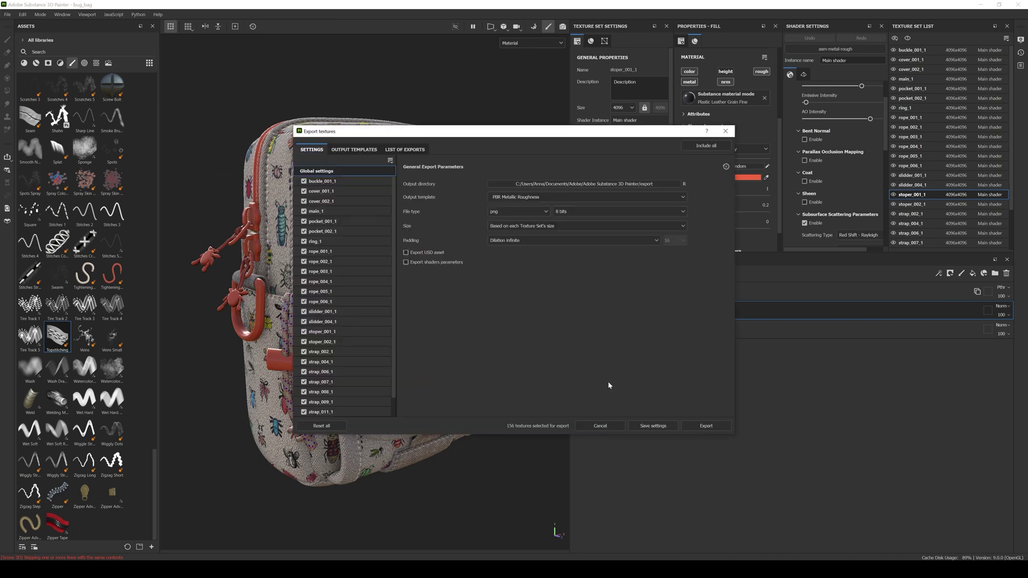
{"action": "left_click", "coordinate": [706, 426]}
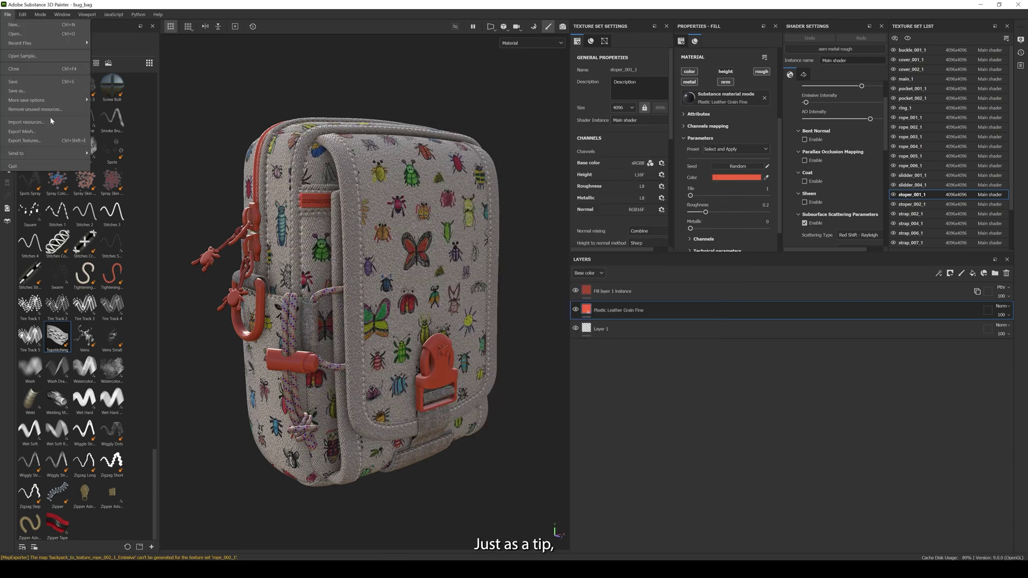
- Send the backpack to Substance 3D Stager and import it with unused materials included
{"action": "mouse_move", "coordinate": [48, 154]}
{"action": "left_click", "coordinate": [126, 154]}
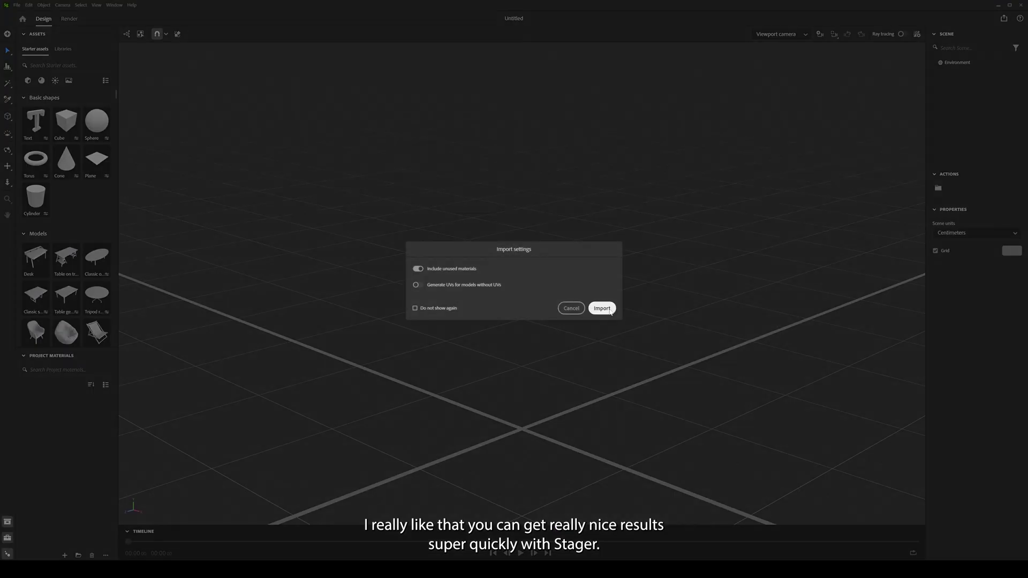
{"action": "left_click", "coordinate": [602, 309]}
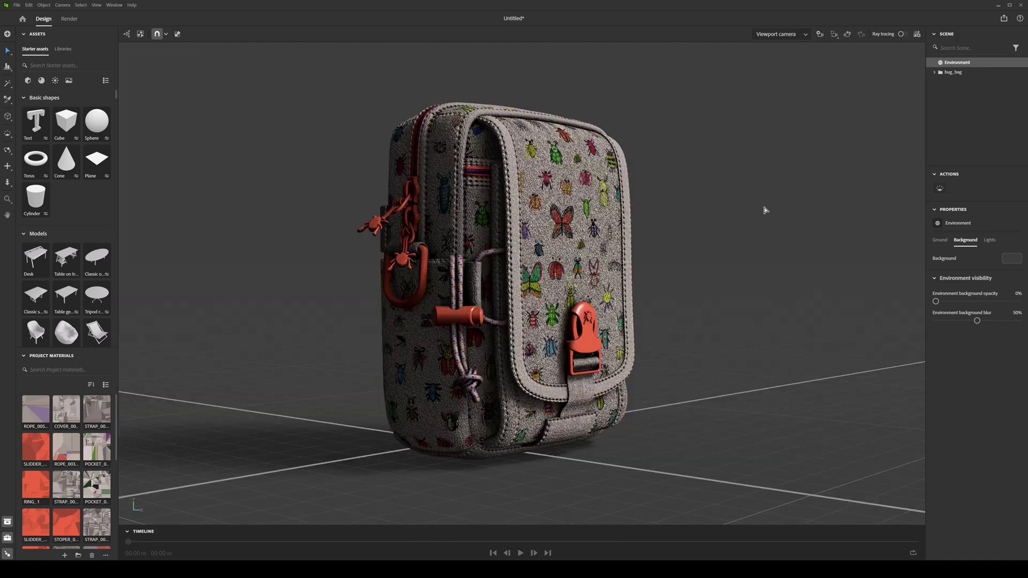
- Add a plane as the floor under the backpack and cover it with the old terracotta tile material
{"action": "left_click", "coordinate": [55, 81]}
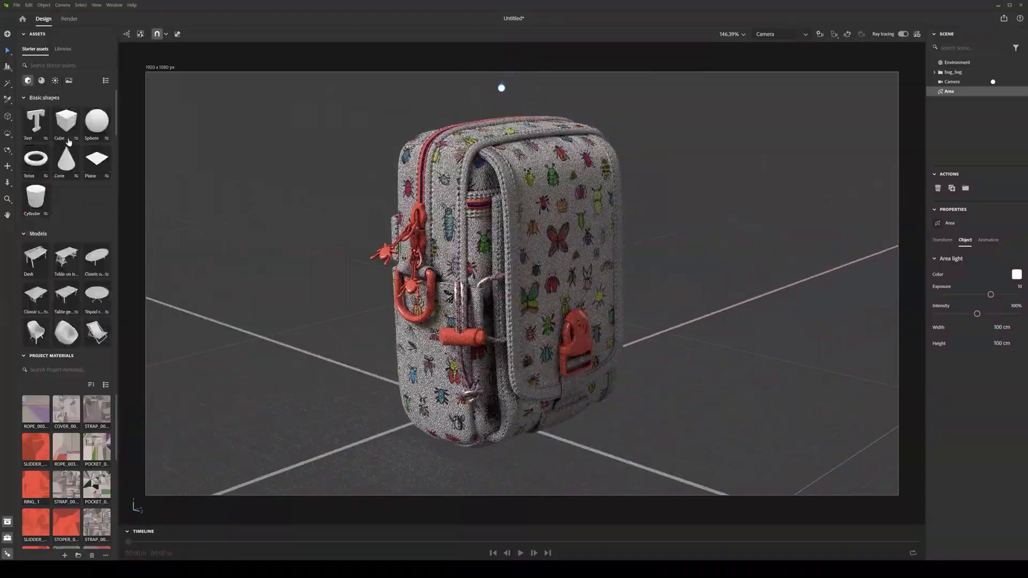
{"action": "left_click_drag", "start_coordinate": [65, 158], "coordinate": [460, 402]}
{"action": "left_click", "coordinate": [41, 80]}
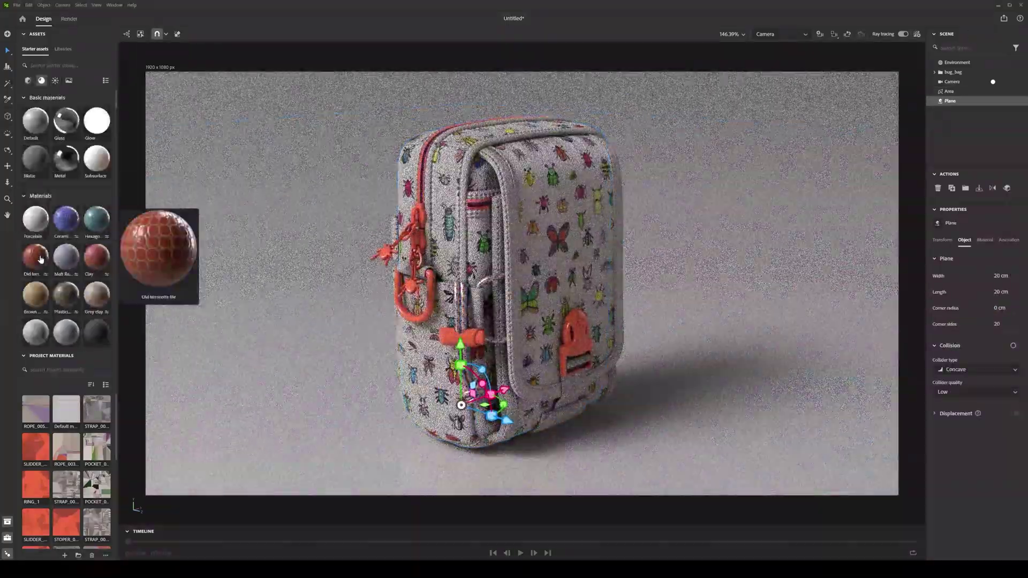
{"action": "left_click", "coordinate": [40, 260]}
- Turn on depth of field for the camera and enable displacement on the floor plane
{"action": "left_click", "coordinate": [951, 81]}
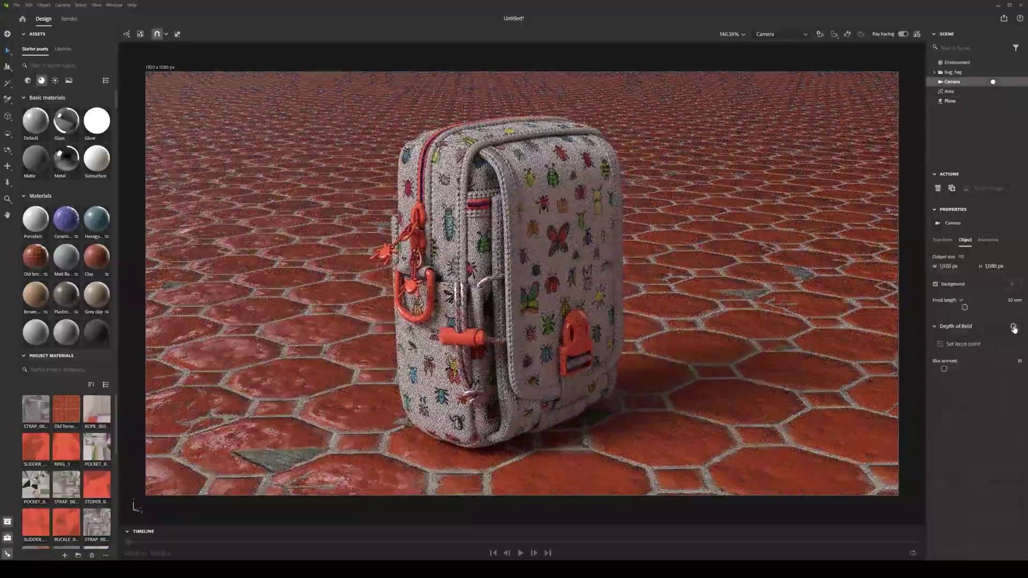
{"action": "left_click", "coordinate": [615, 385]}
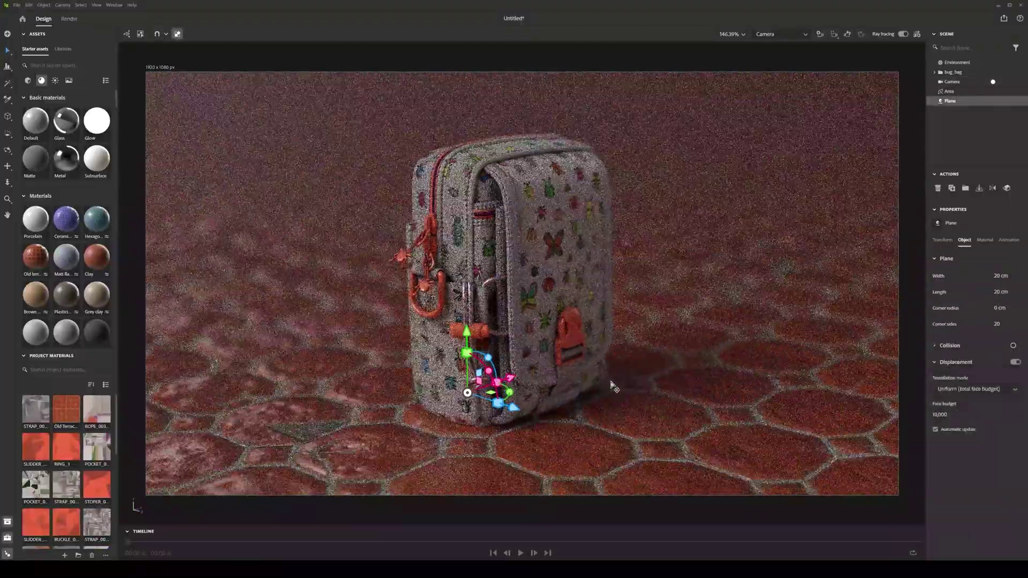
- Duplicate the backpack and place the copy beside the original, turned to show its other side
{"action": "left_click", "coordinate": [567, 343]}
{"action": "left_click", "coordinate": [870, 197]}
{"action": "left_click", "coordinate": [567, 346]}
{"action": "left_click_drag", "start_coordinate": [336, 455], "coordinate": [266, 458]}
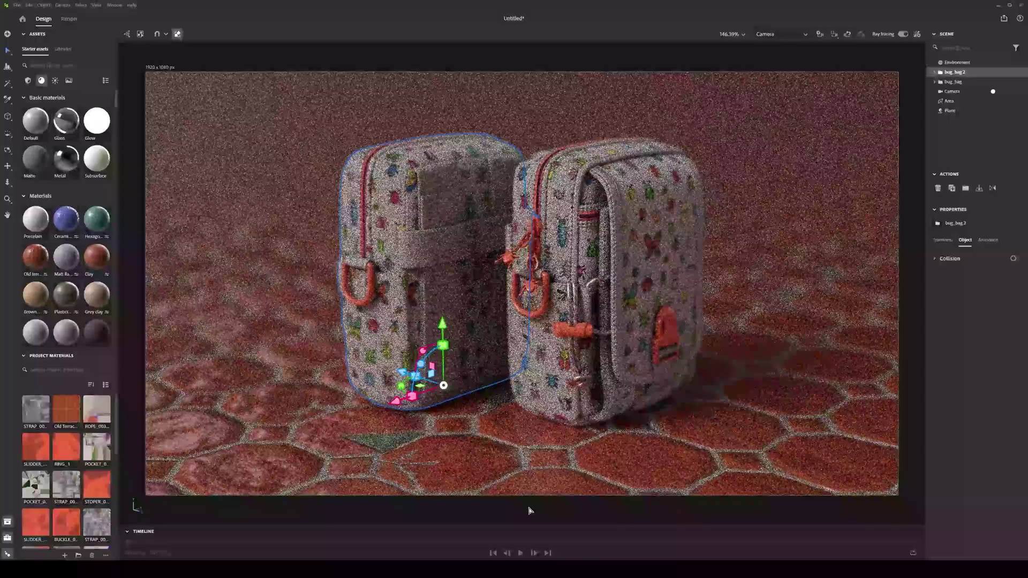
- Redirect the area light so that it illuminates both backpacks
{"action": "left_click", "coordinate": [530, 509]}
{"action": "right_click_drag", "start_coordinate": [181, 168], "coordinate": [789, 325], "text": "shift"}
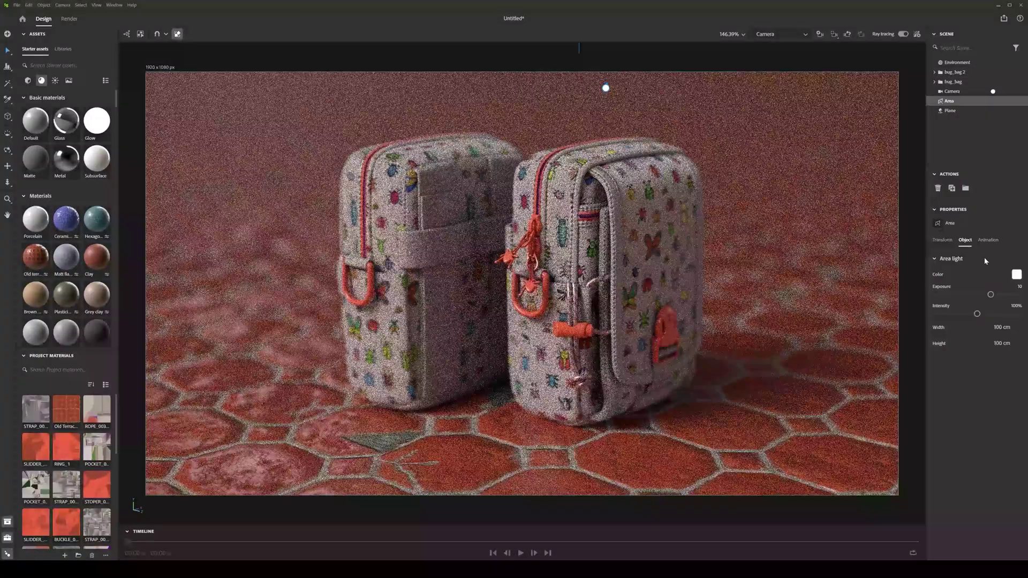
- Lower the exposure of the area light
{"action": "left_click_drag", "start_coordinate": [991, 294], "coordinate": [980, 294]}
{"action": "key", "text": "Escape"}
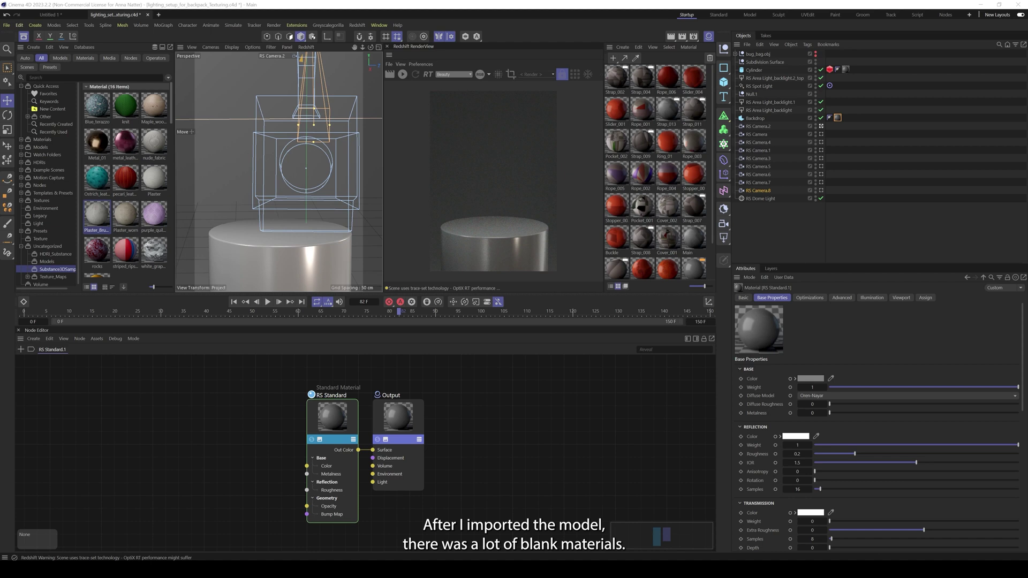
- Switch to Cinema 4D, import the bug_bag.obj backpack model and raise it onto the cylinder pedestal
{"action": "left_click_drag", "start_coordinate": [902, 215], "coordinate": [279, 236]}
{"action": "left_click", "coordinate": [262, 332]}
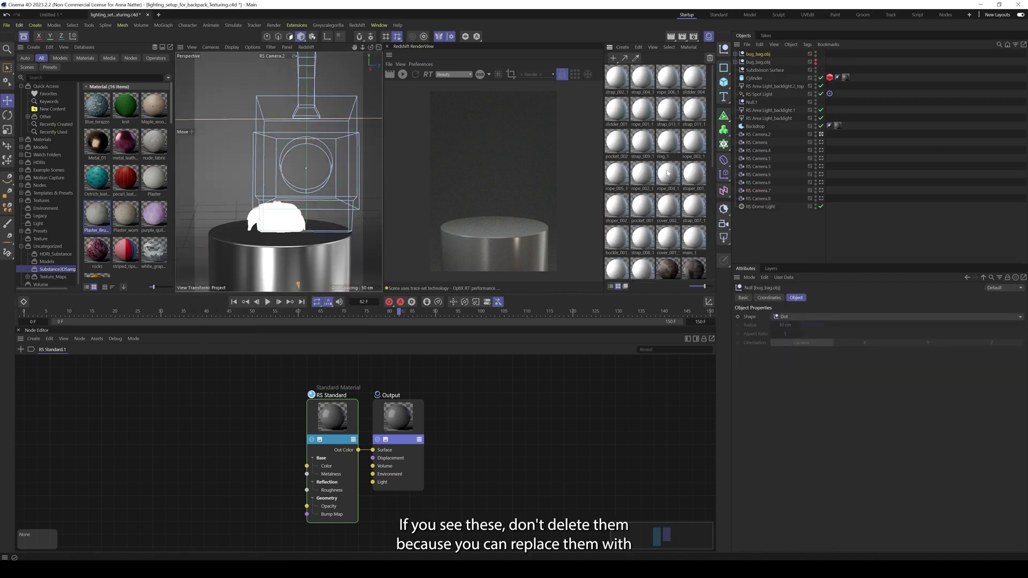
{"action": "middle_click", "coordinate": [259, 219]}
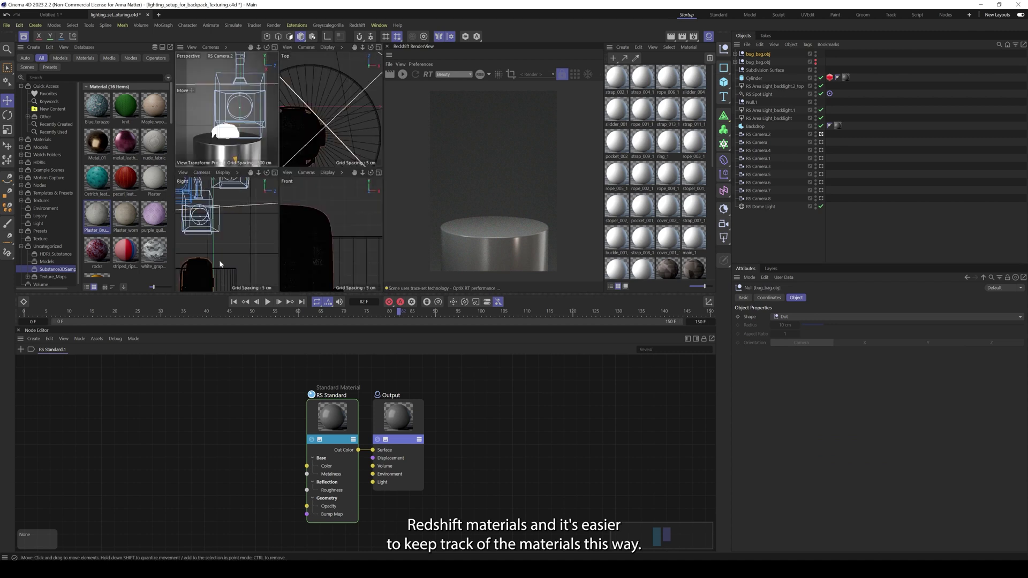
{"action": "middle_click_drag", "start_coordinate": [219, 261], "coordinate": [241, 195], "text": "alt"}
{"action": "left_click_drag", "start_coordinate": [234, 253], "coordinate": [235, 193]}
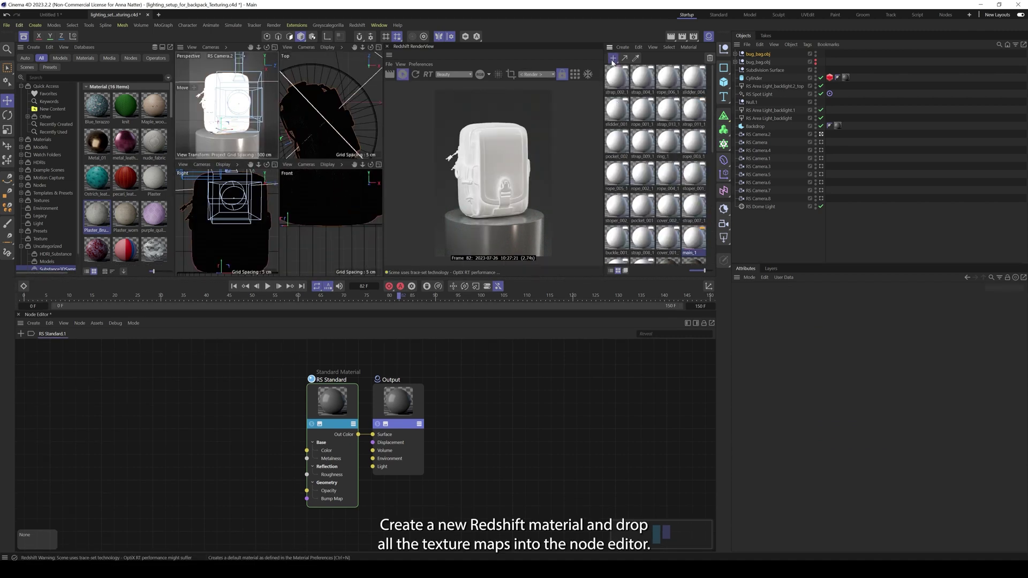
- Create a new Redshift standard material and bring the five main_1 texture maps from the Painter export into its node graph
{"action": "left_click", "coordinate": [613, 58]}
{"action": "mouse_move", "coordinate": [639, 91]}
{"action": "left_click", "coordinate": [704, 91]}
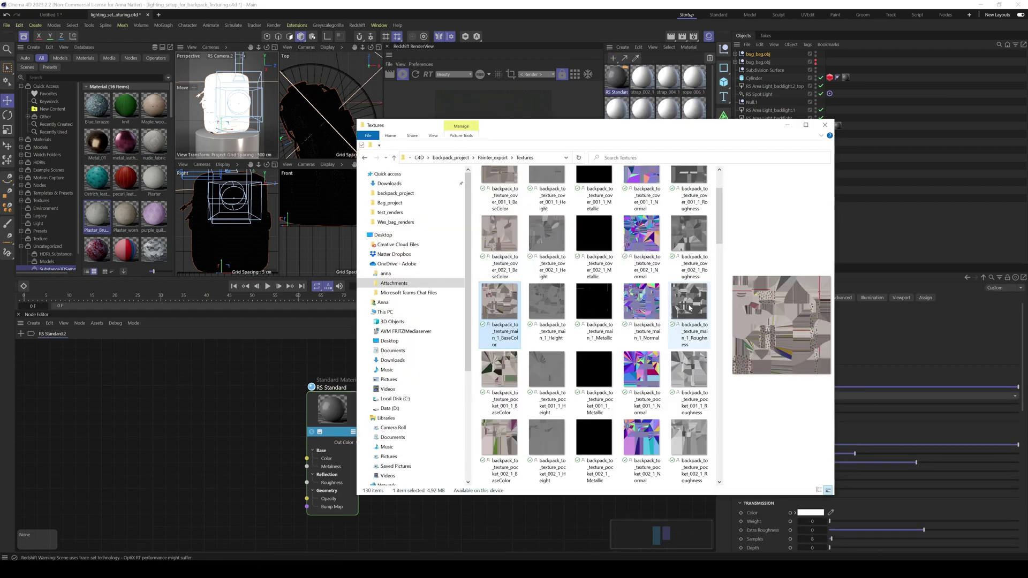
{"action": "left_click", "coordinate": [689, 307], "text": "shift"}
{"action": "left_click_drag", "start_coordinate": [689, 308], "coordinate": [185, 412]}
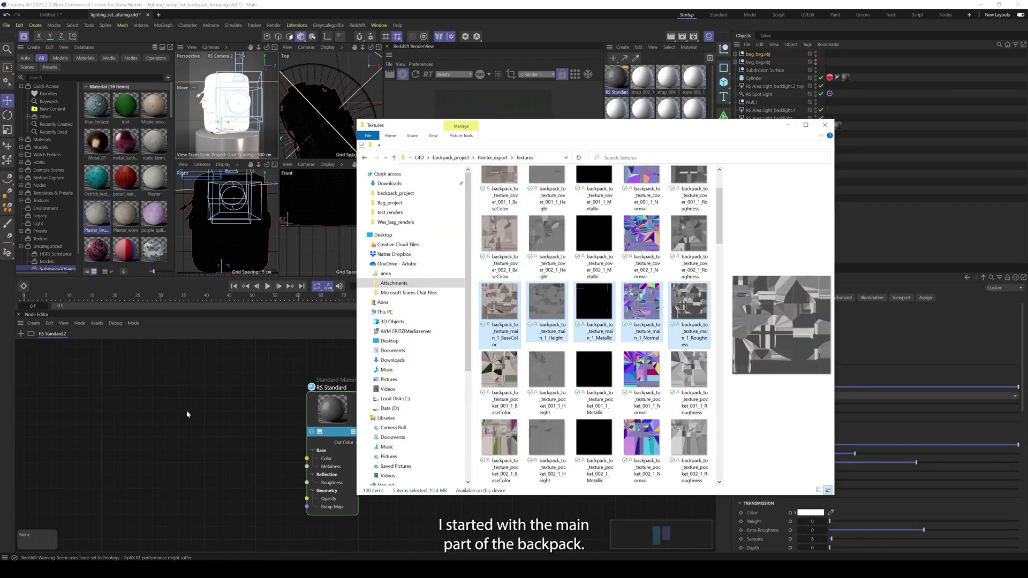
{"action": "left_click", "coordinate": [787, 125]}
- Spread out the metallic and roughness texture nodes and connect the roughness map to the RS Standard node's Roughness input
{"action": "left_click", "coordinate": [372, 398]}
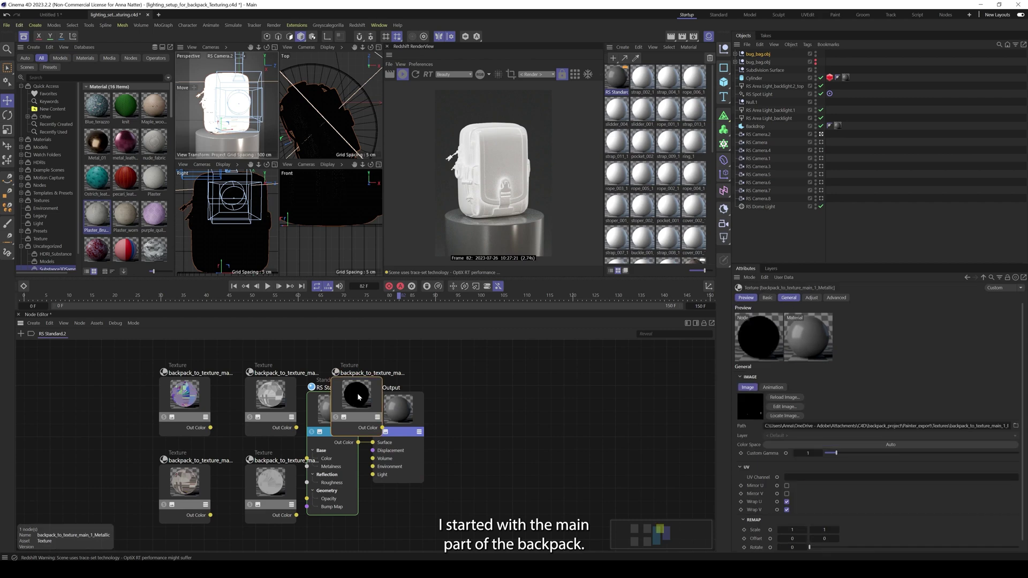
{"action": "left_click_drag", "start_coordinate": [372, 398], "coordinate": [115, 398]}
{"action": "left_click", "coordinate": [271, 399]}
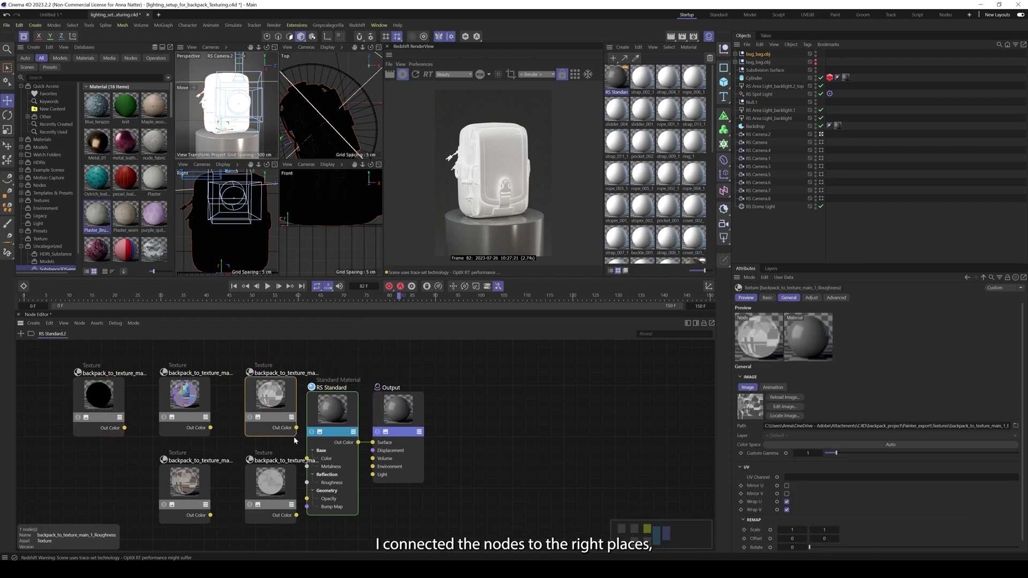
{"action": "left_click_drag", "start_coordinate": [301, 481], "coordinate": [306, 483]}
{"action": "left_click_drag", "start_coordinate": [271, 399], "coordinate": [111, 463]}
- Move the base color texture node clear of the others and connect it to the RS Standard node's Color input
{"action": "left_click_drag", "start_coordinate": [185, 482], "coordinate": [242, 366]}
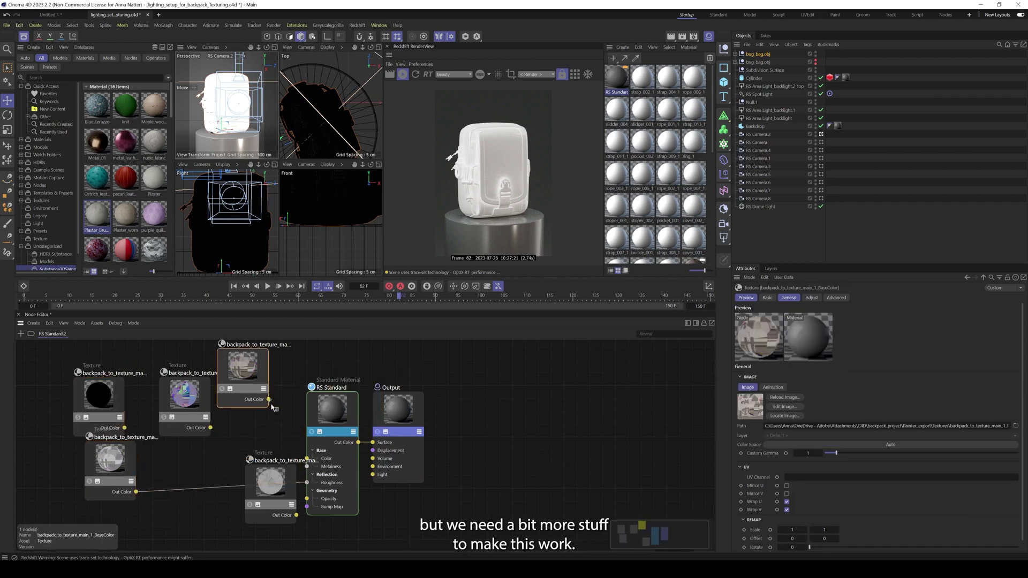
{"action": "left_click_drag", "start_coordinate": [268, 399], "coordinate": [306, 459]}
{"action": "left_click", "coordinate": [271, 400]}
{"action": "left_click_drag", "start_coordinate": [269, 400], "coordinate": [306, 459]}
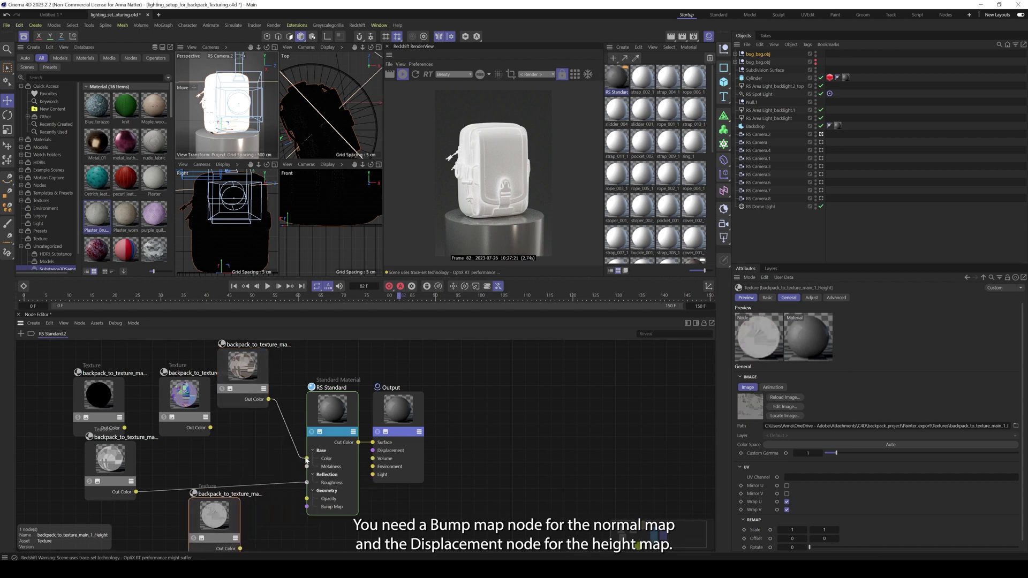
- Rearrange the normal and metallic texture nodes and connect the metallic map to the RS Standard node's Metalness input
{"action": "left_click_drag", "start_coordinate": [184, 394], "coordinate": [168, 376]}
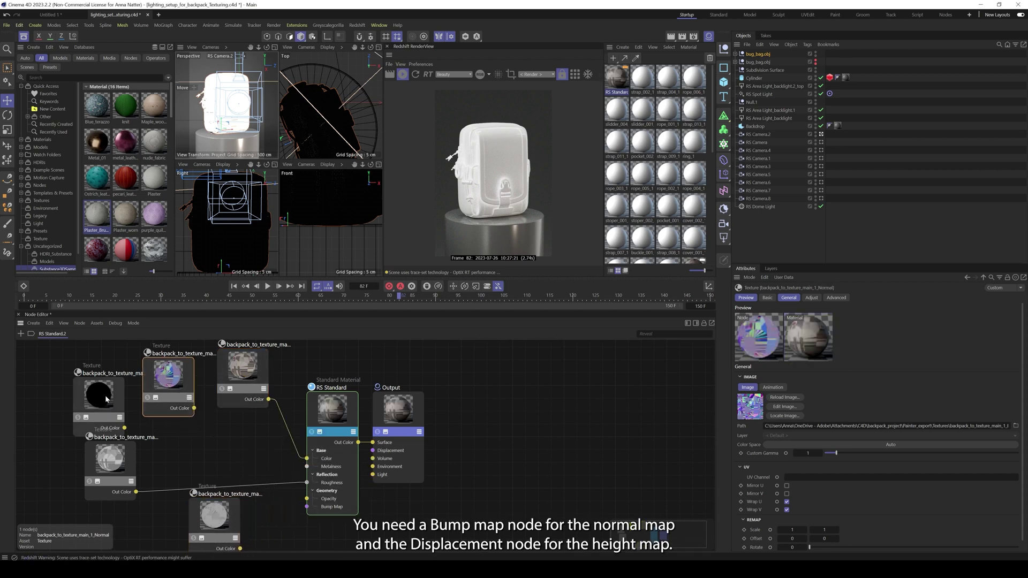
{"action": "left_click_drag", "start_coordinate": [99, 395], "coordinate": [104, 384]}
{"action": "left_click_drag", "start_coordinate": [130, 418], "coordinate": [303, 471]}
{"action": "left_click_drag", "start_coordinate": [303, 470], "coordinate": [307, 466]}
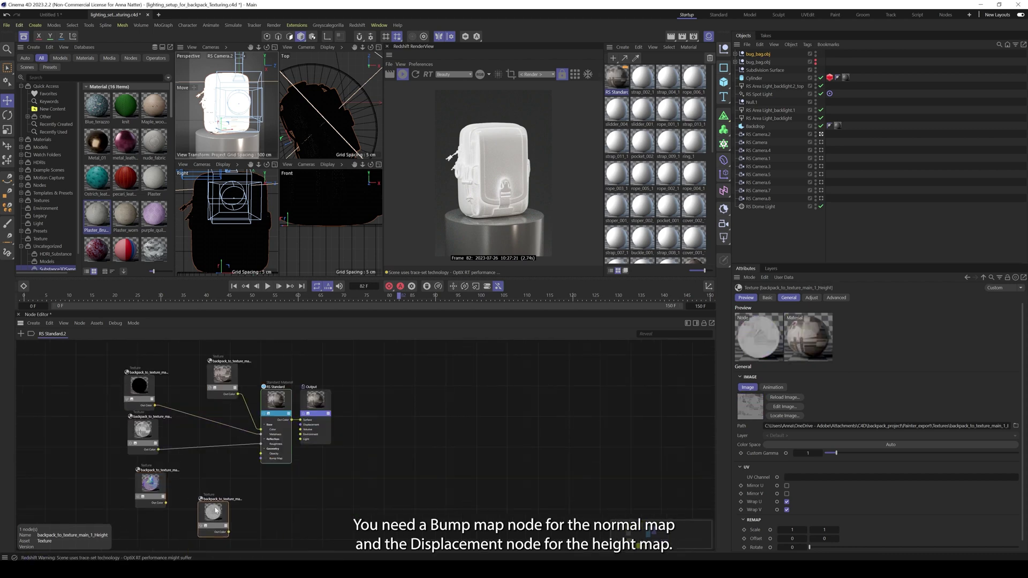
- Add a Displacement node and a Bump Map node to the material's node graph
{"action": "scroll", "coordinate": [205, 485], "scroll_direction": "up", "scroll_amount": 4}
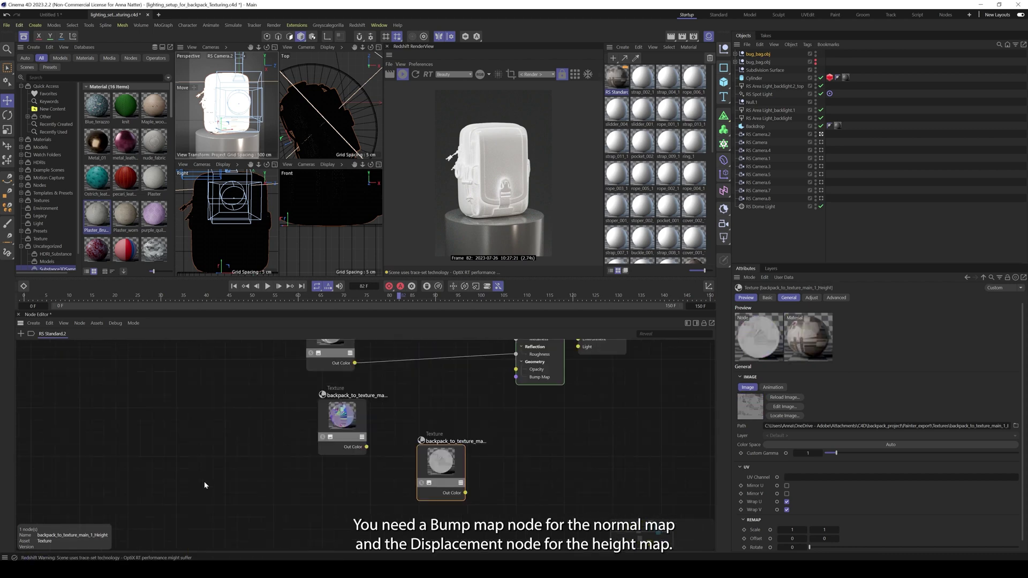
{"action": "middle_click_drag", "start_coordinate": [423, 346], "coordinate": [252, 346]}
{"action": "left_click", "coordinate": [20, 334]}
{"action": "left_click", "coordinate": [50, 342]}
{"action": "double_click", "coordinate": [114, 345]}
{"action": "left_click", "coordinate": [20, 334]}
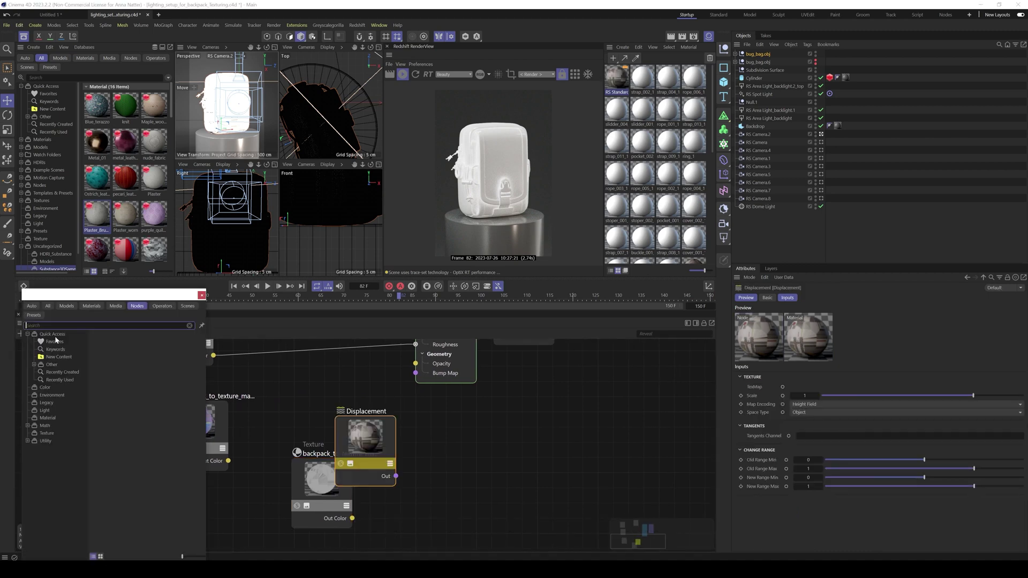
{"action": "left_click", "coordinate": [50, 341]}
{"action": "double_click", "coordinate": [131, 337]}
- Route the height map through the Displacement node's TexMap input into the Displacement input of the material Output
{"action": "left_click_drag", "start_coordinate": [377, 488], "coordinate": [333, 431]}
{"action": "scroll", "coordinate": [354, 442], "scroll_direction": "down", "scroll_amount": 2}
{"action": "middle_click_drag", "start_coordinate": [354, 441], "coordinate": [345, 425]}
{"action": "left_click_drag", "start_coordinate": [321, 471], "coordinate": [259, 503]}
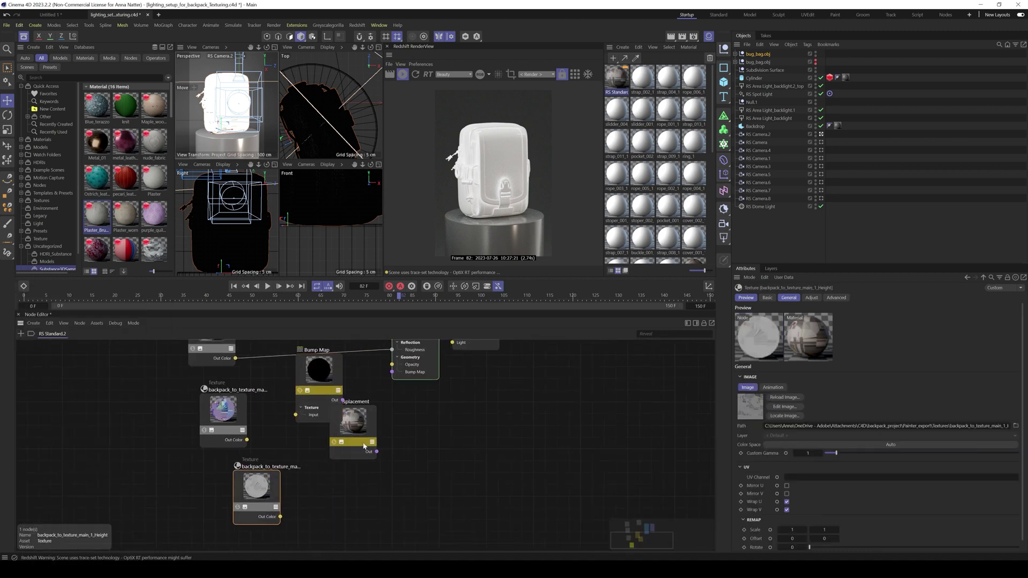
{"action": "left_click_drag", "start_coordinate": [367, 445], "coordinate": [346, 477]}
{"action": "left_click_drag", "start_coordinate": [280, 518], "coordinate": [336, 461]}
{"action": "mouse_move", "coordinate": [373, 490]}
{"action": "left_click", "coordinate": [424, 490]}
{"action": "middle_click_drag", "start_coordinate": [437, 414], "coordinate": [390, 452]}
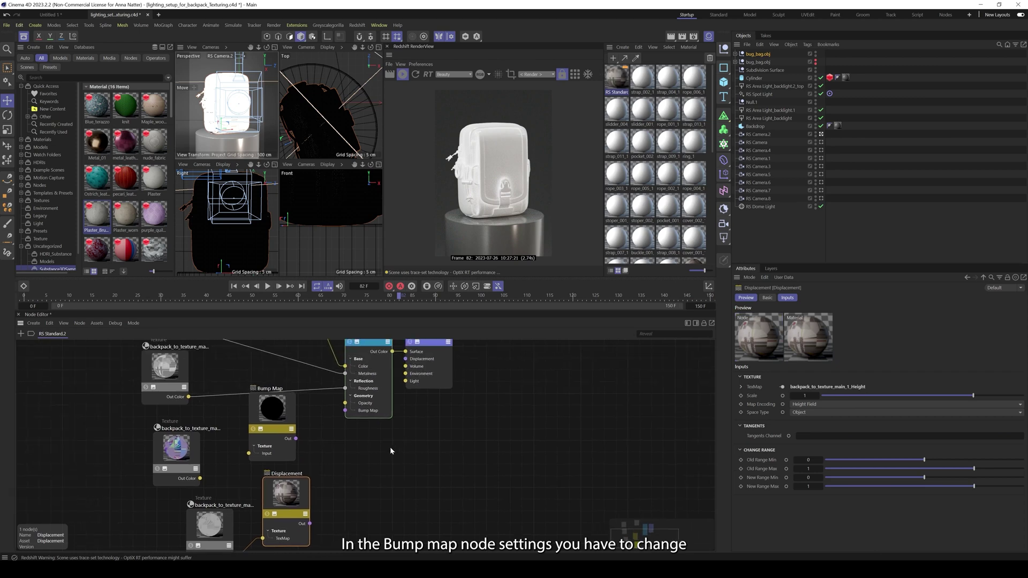
{"action": "left_click_drag", "start_coordinate": [310, 524], "coordinate": [405, 359]}
- Connect the normal map to the Bump Map node's input and set its Input Map Type to Tangent-Space Normal
{"action": "left_click_drag", "start_coordinate": [201, 478], "coordinate": [249, 452]}
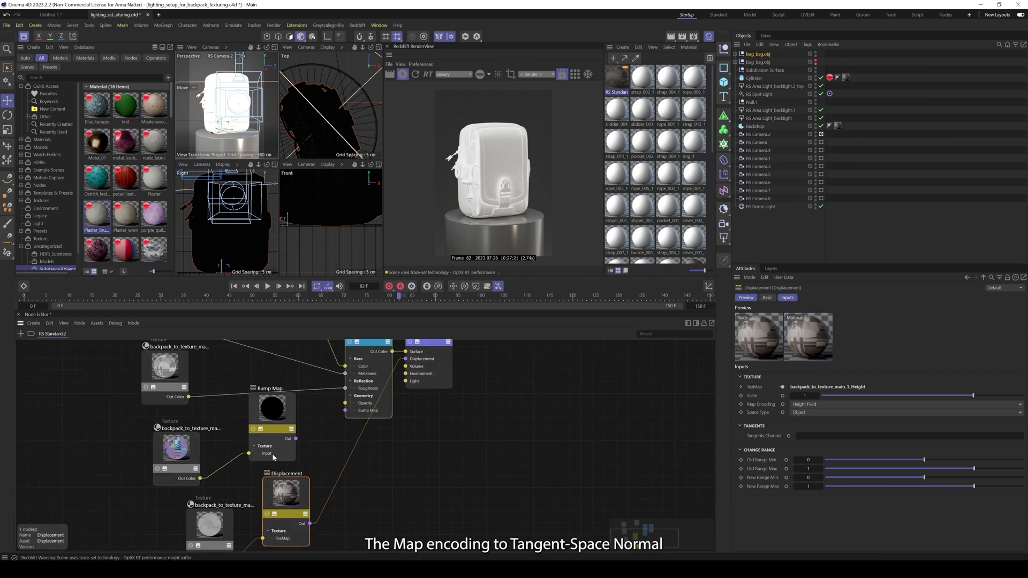
{"action": "left_click", "coordinate": [279, 415]}
{"action": "left_click", "coordinate": [841, 397]}
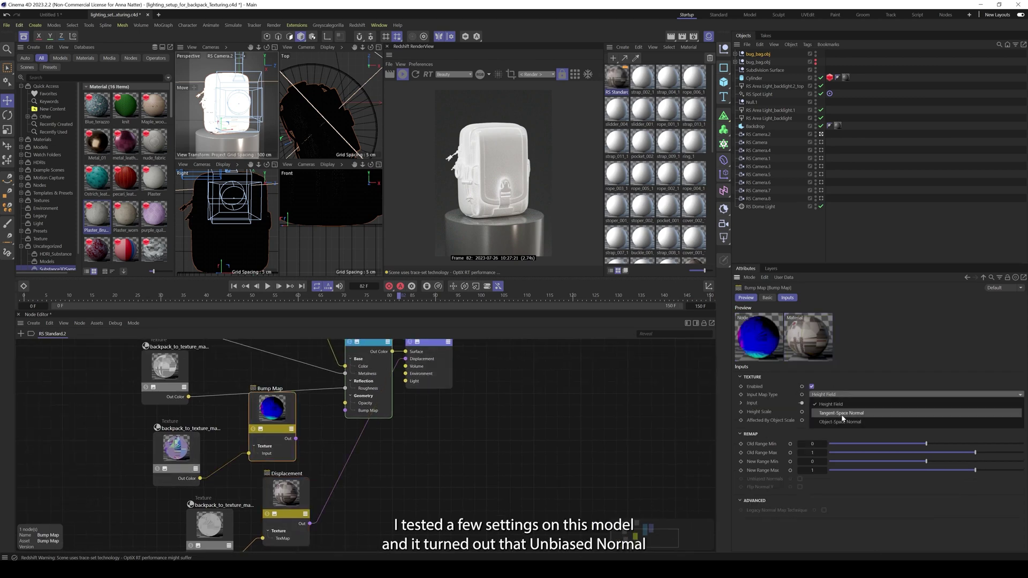
{"action": "left_click", "coordinate": [835, 412]}
- Try the Bump Map node's Unbiased Normals and Flip Normal Y options against the live render
{"action": "left_click", "coordinate": [800, 488]}
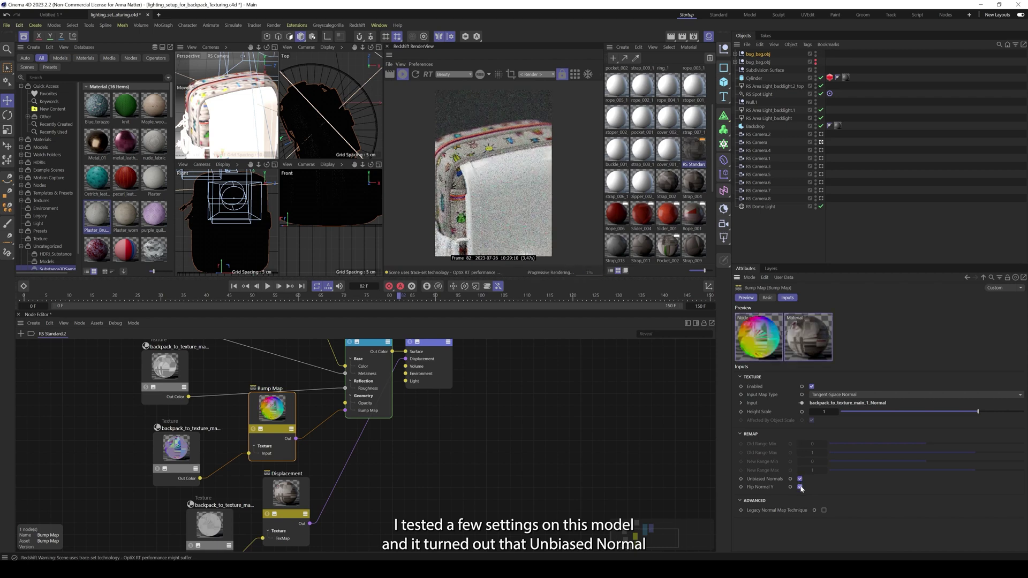
{"action": "left_click", "coordinate": [402, 75]}
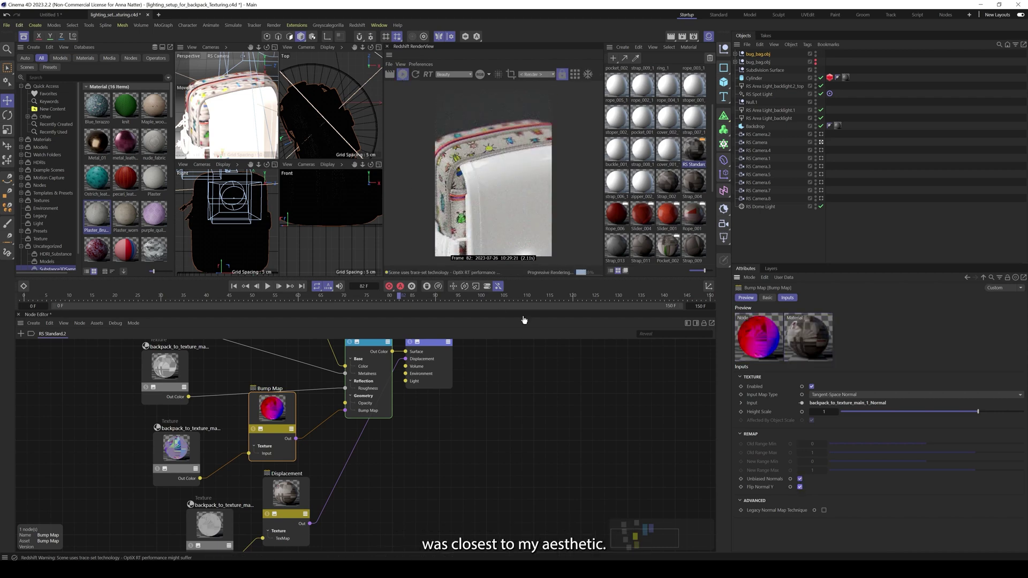
{"action": "left_click", "coordinate": [800, 487]}
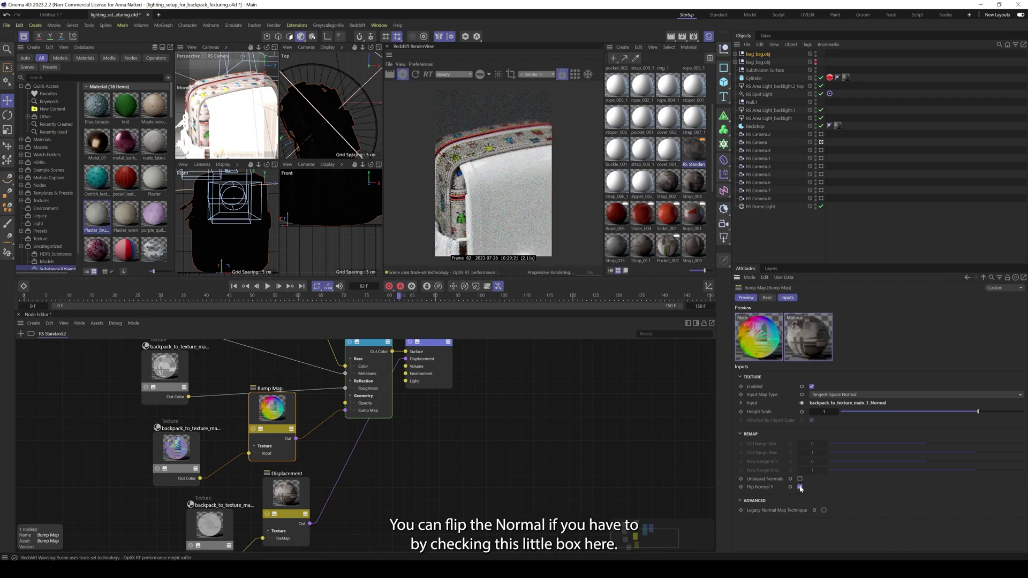
{"action": "left_click", "coordinate": [800, 487]}
{"action": "left_click", "coordinate": [800, 487]}
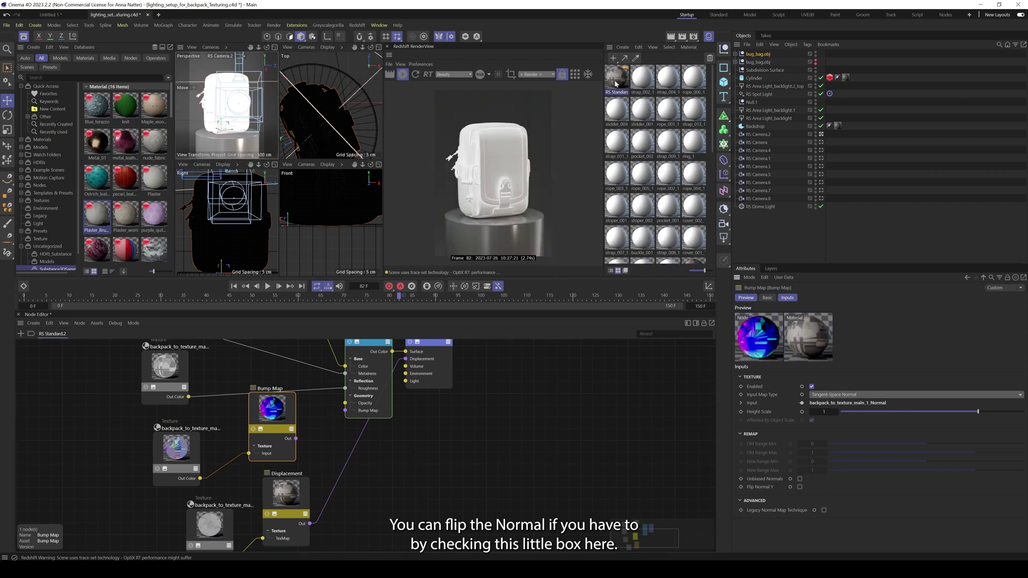
- Replace the blank material of the backpack's main part with the new Redshift material and view it through RS Camera
{"action": "left_click_drag", "start_coordinate": [616, 84], "coordinate": [643, 98]}
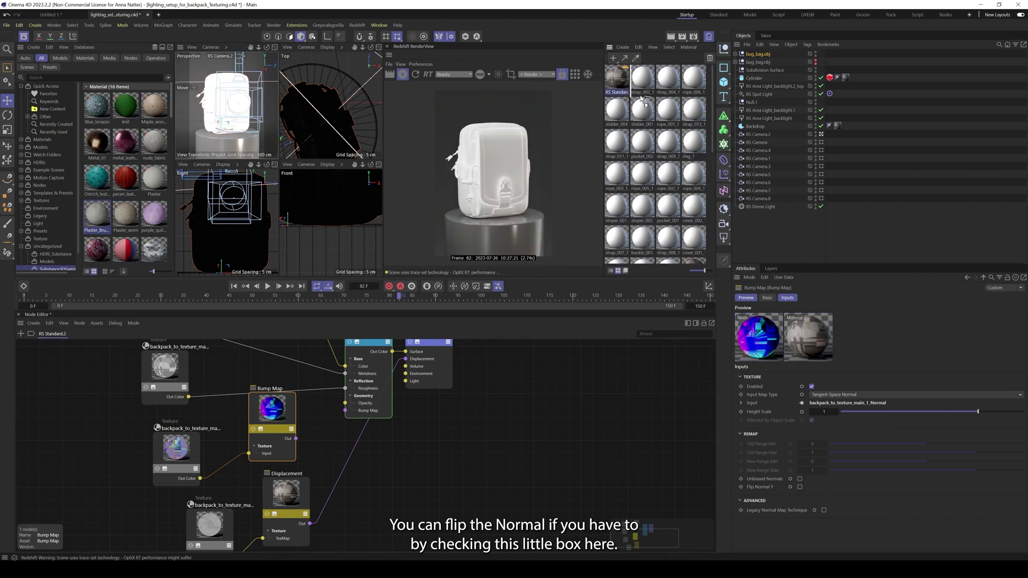
{"action": "left_click_drag", "start_coordinate": [697, 266], "coordinate": [617, 184]}
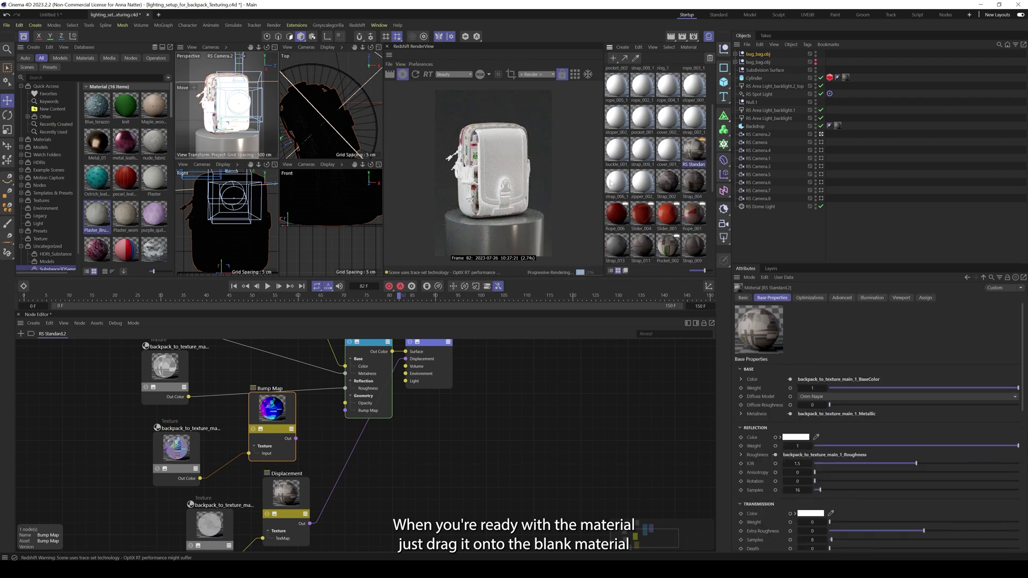
{"action": "left_click", "coordinate": [821, 143]}
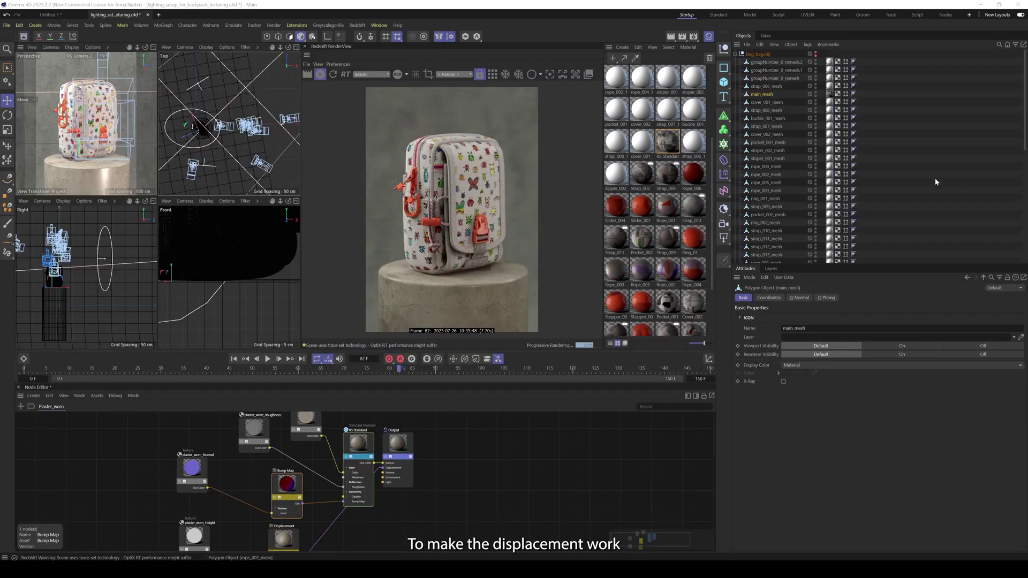
- Add a Redshift Object render tag to main_mesh
{"action": "right_click", "coordinate": [761, 94]}
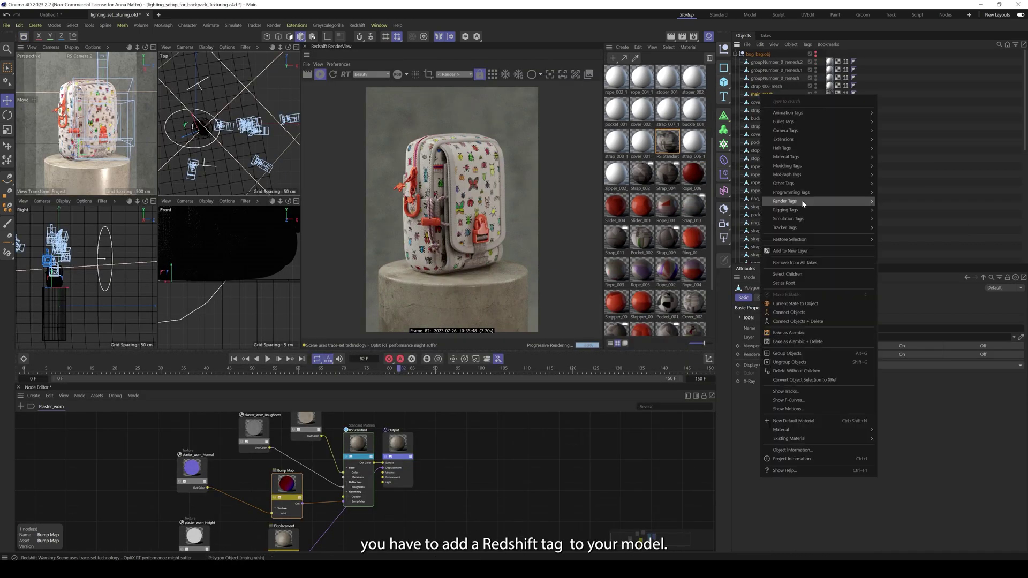
{"action": "mouse_move", "coordinate": [795, 176]}
{"action": "mouse_move", "coordinate": [787, 201]}
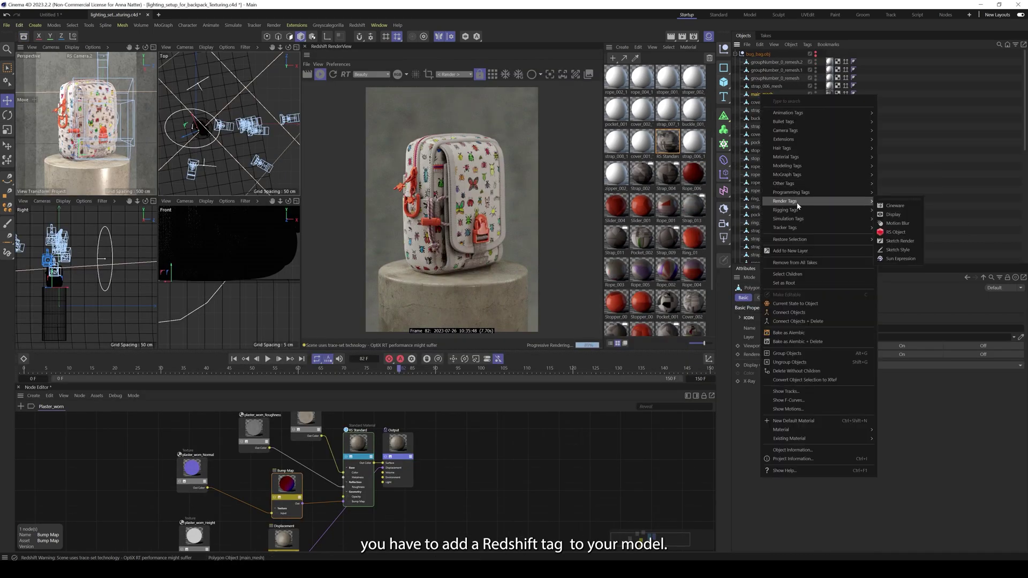
{"action": "left_click", "coordinate": [912, 232]}
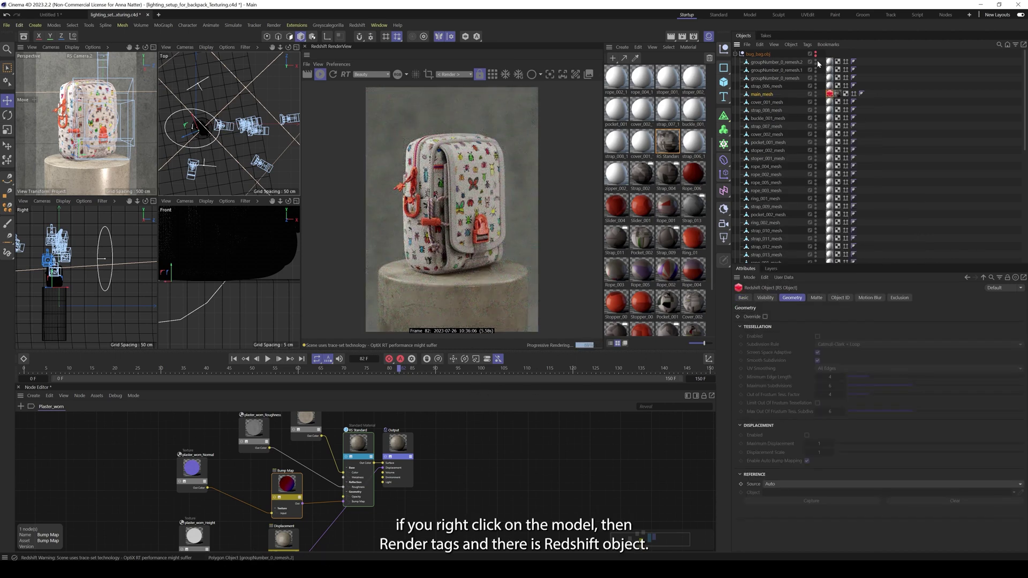
- Show the imported backpack, override the geometry settings in main_mesh's Redshift Object tag, and enable tessellation and displacement
{"action": "left_click", "coordinate": [738, 55]}
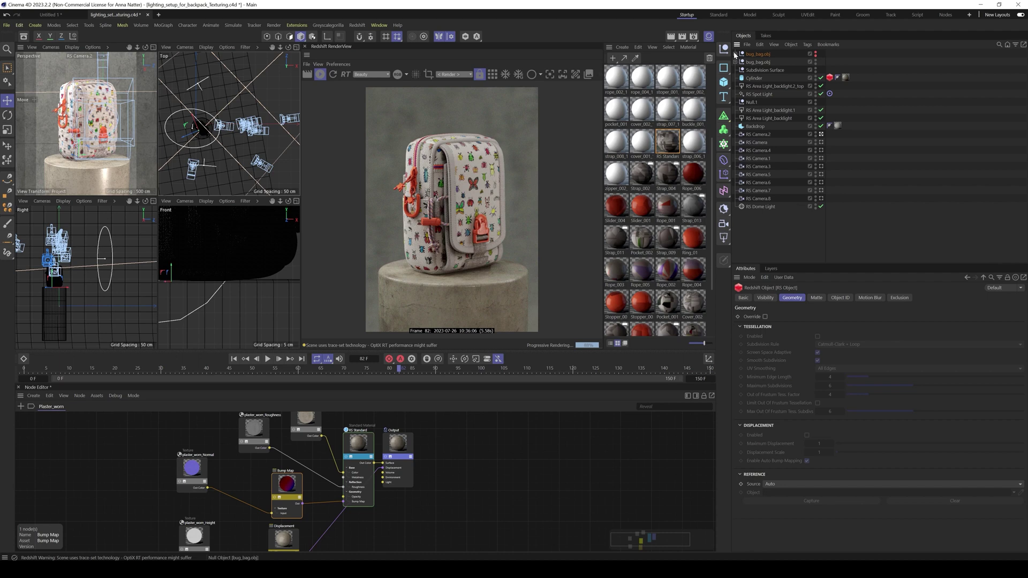
{"action": "left_click", "coordinate": [816, 54]}
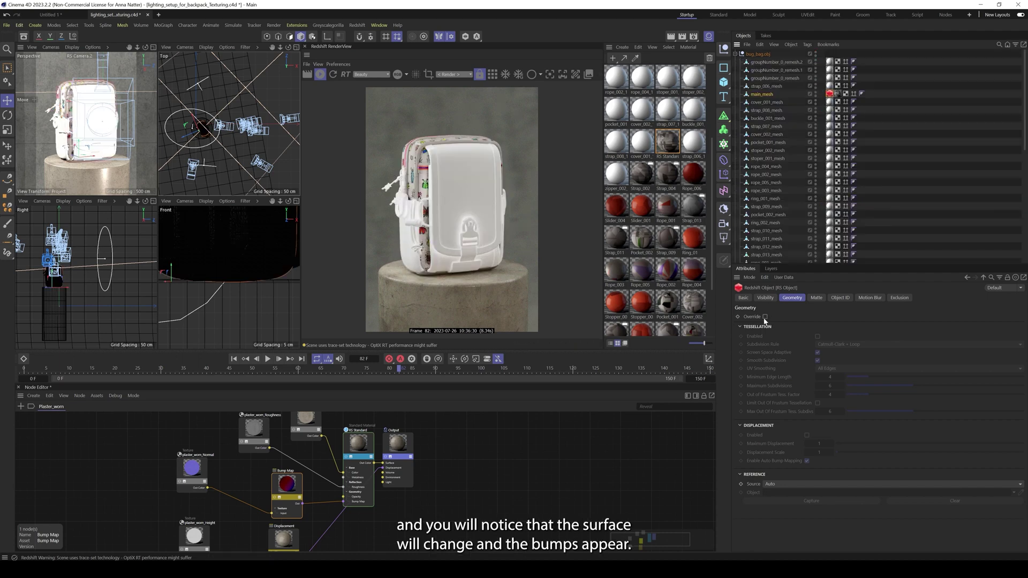
{"action": "left_click", "coordinate": [818, 336]}
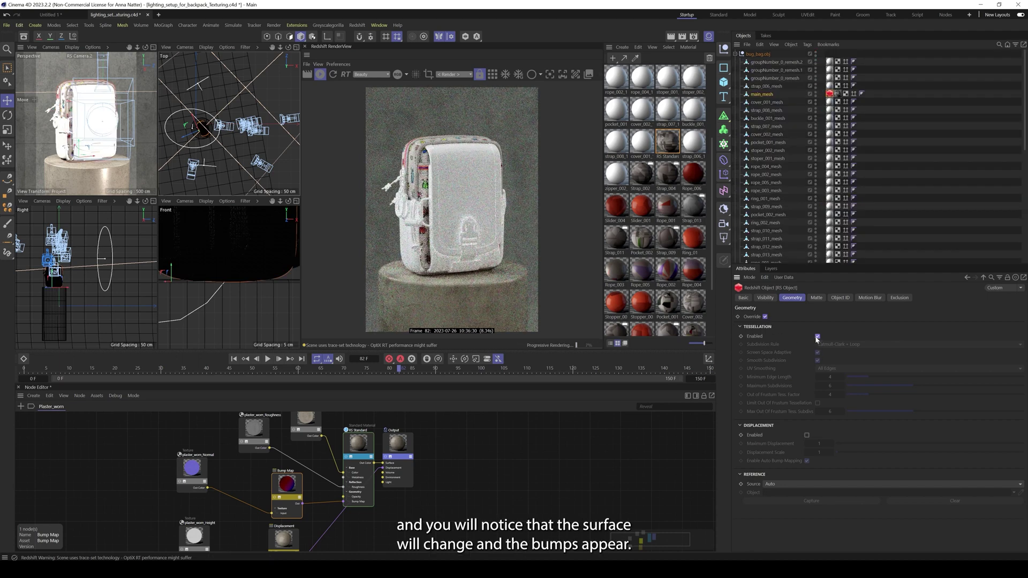
{"action": "left_click", "coordinate": [806, 435]}
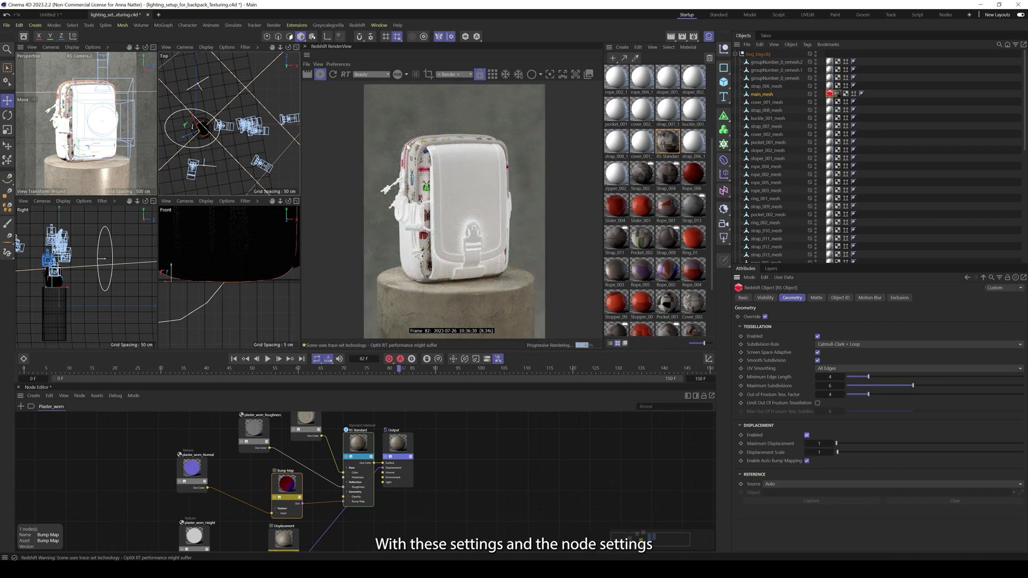
- Inspect the displaced surface of the backpack's main part up close in the render, also through RS Camera
{"action": "scroll", "coordinate": [396, 139], "scroll_direction": "up", "scroll_amount": 5}
{"action": "scroll", "coordinate": [857, 224], "scroll_direction": "down", "scroll_amount": 10}
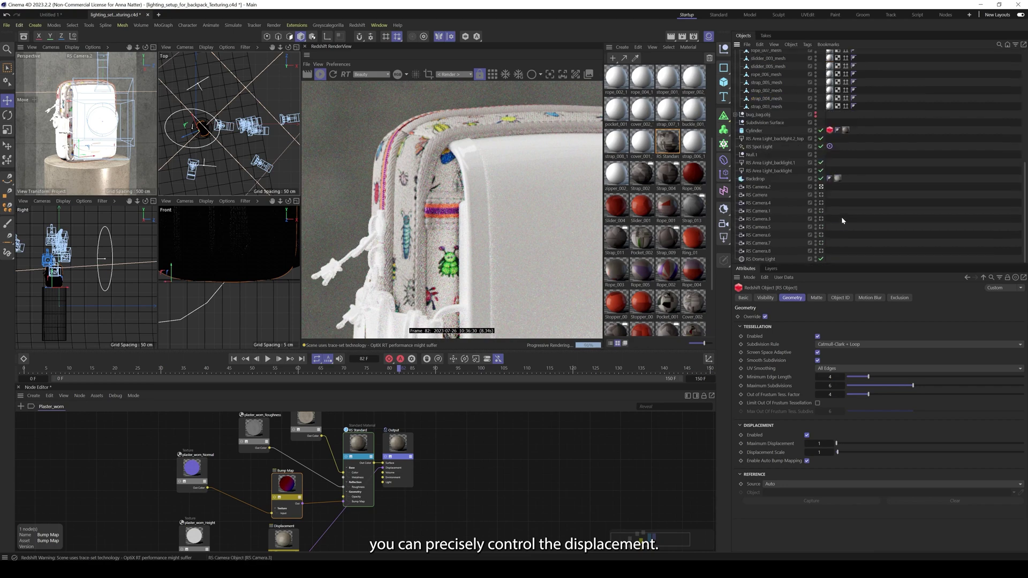
{"action": "left_click", "coordinate": [822, 196]}
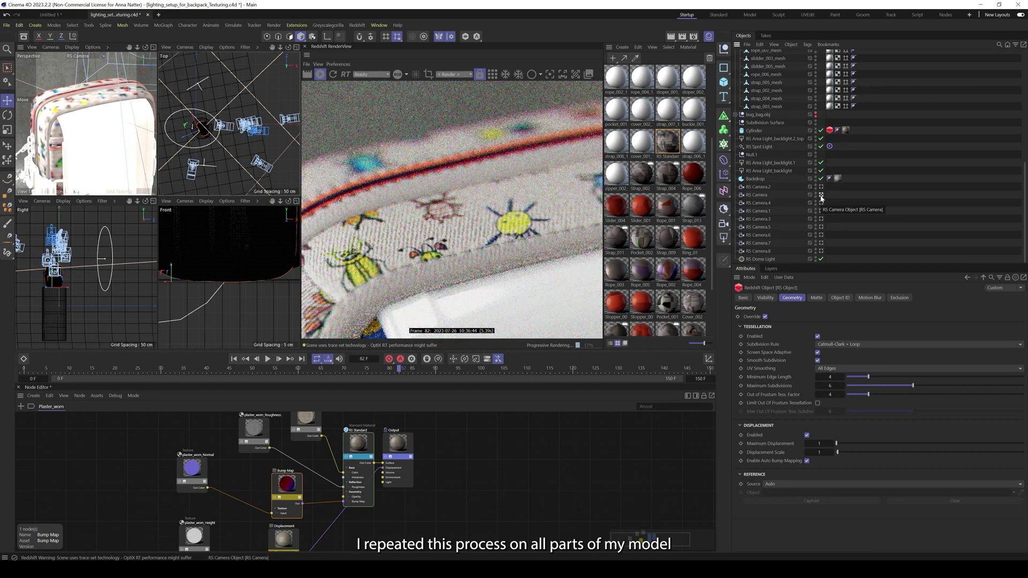
{"action": "scroll", "coordinate": [506, 236], "scroll_direction": "down", "scroll_amount": 5}
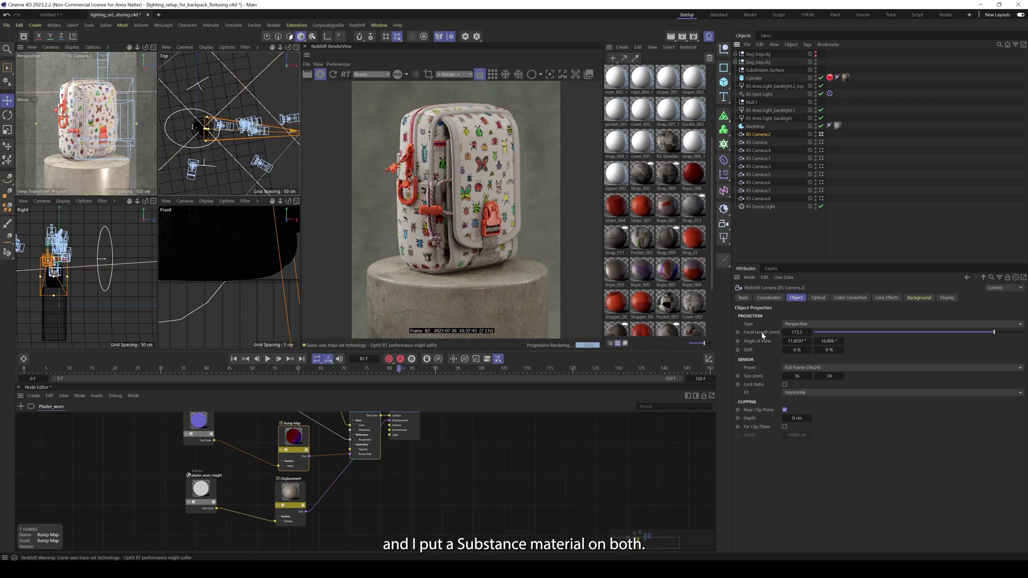
- Review the optical settings of RS Camera.2 and the object settings of the RS Dome Light
{"action": "left_click", "coordinate": [817, 298]}
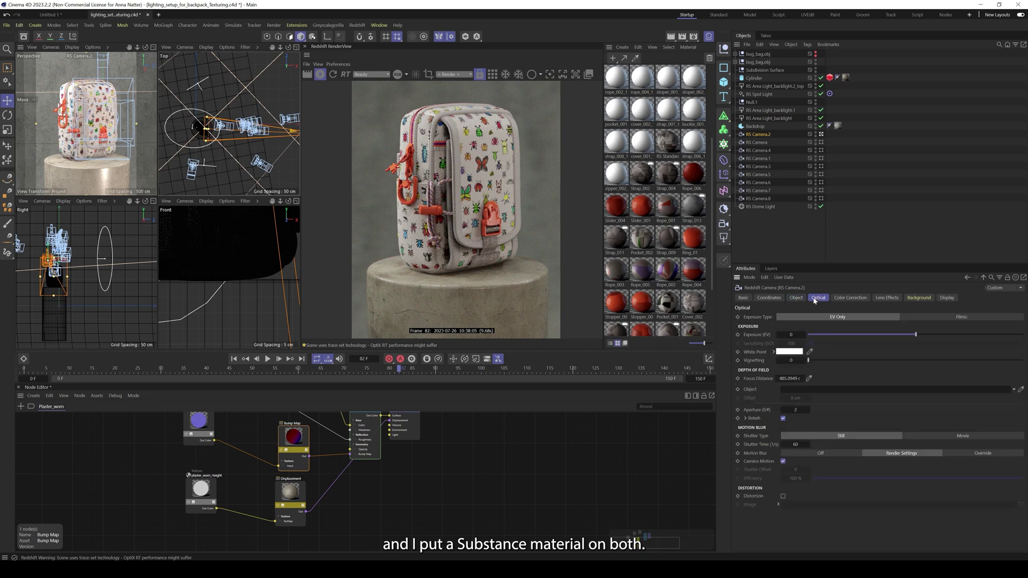
{"action": "left_click", "coordinate": [760, 207]}
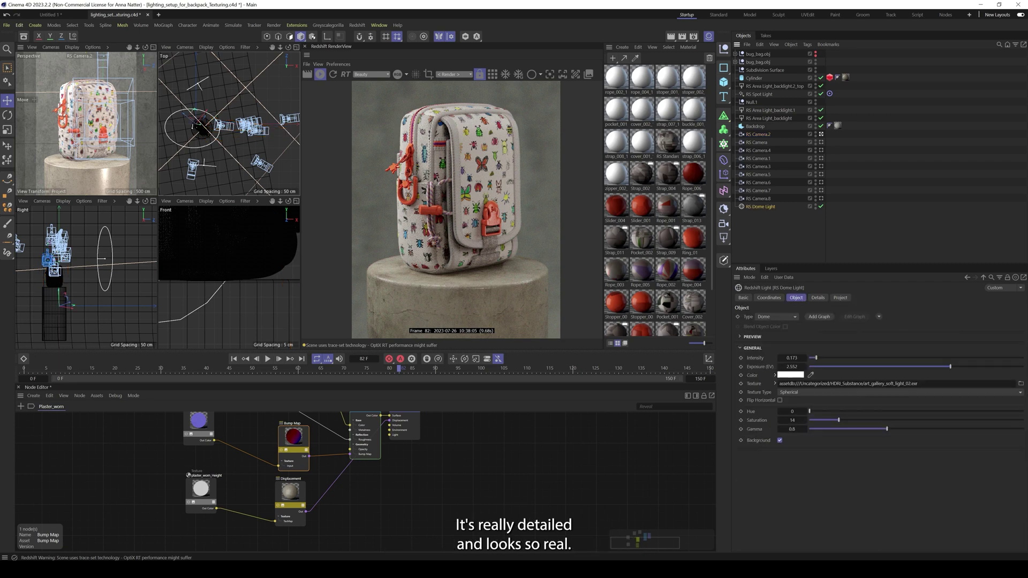